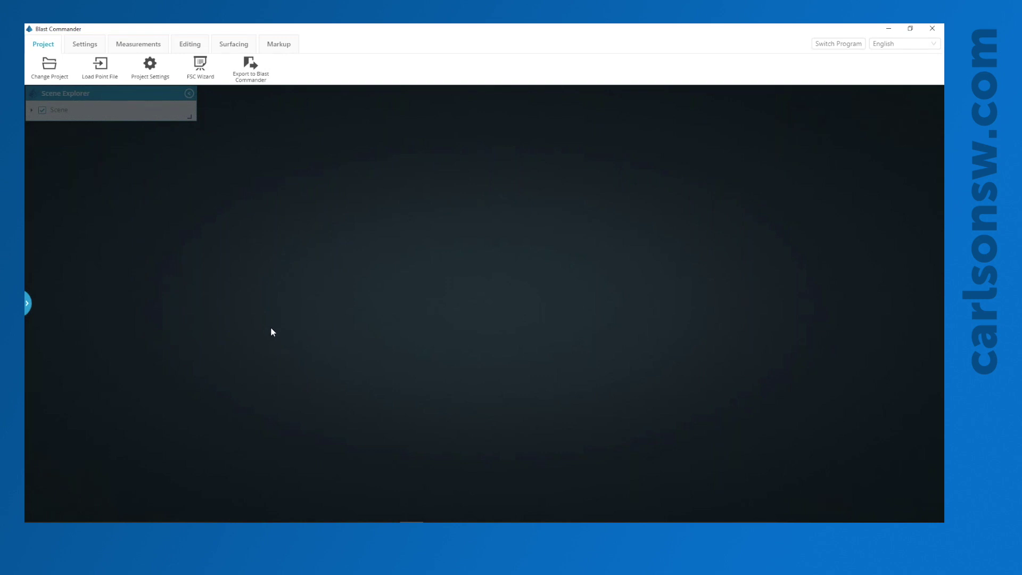
Step: Examine the Units, General, Project, Command and Scene pages of the project settings and close them
left_click(165, 80)
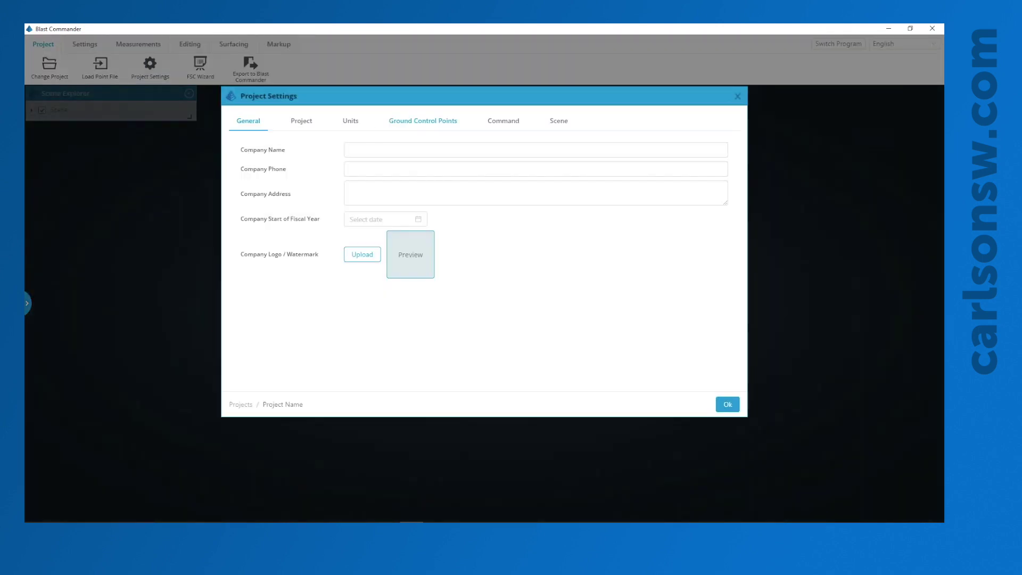
left_click(351, 124)
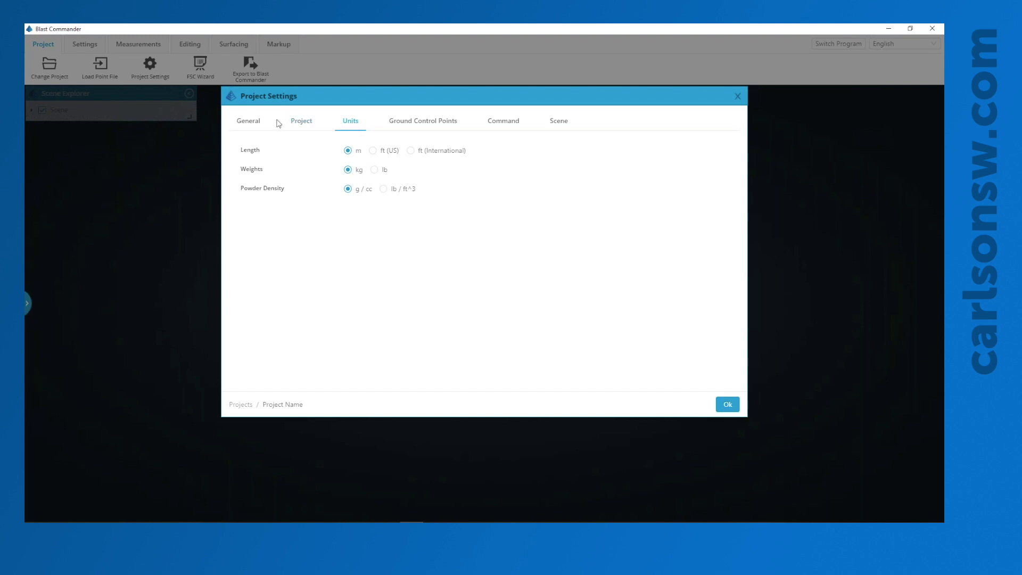
left_click(259, 121)
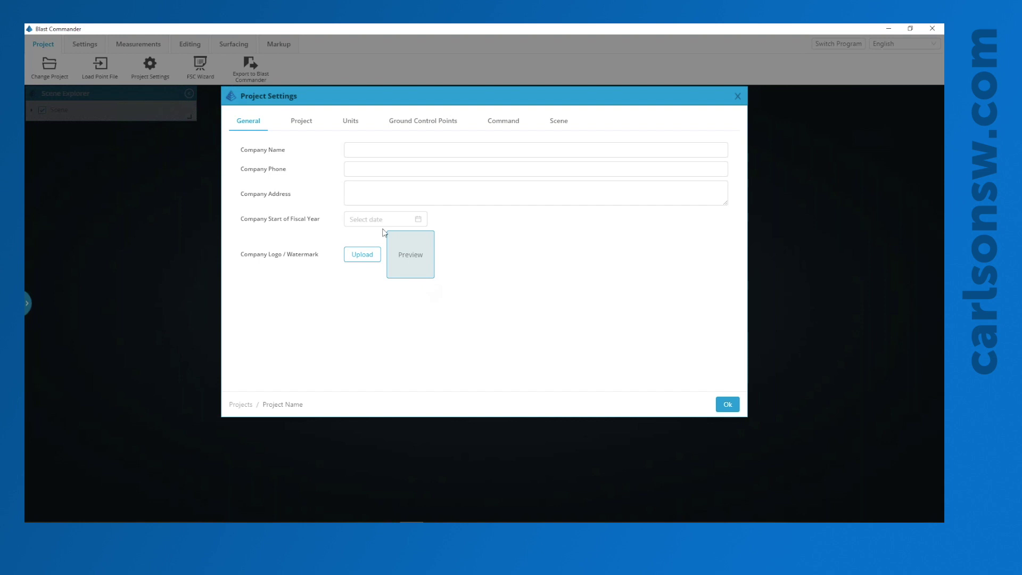
left_click(304, 129)
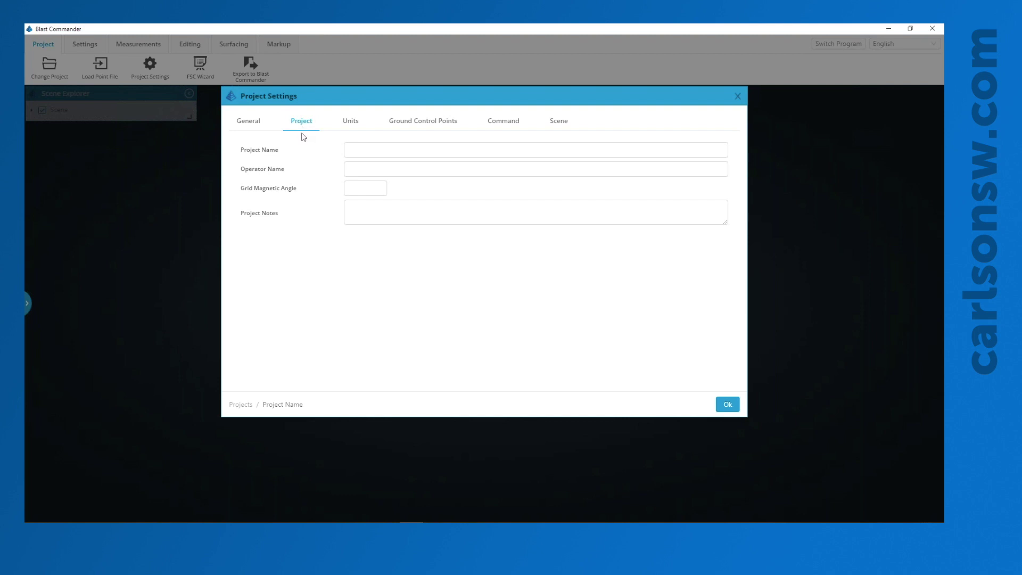
left_click(496, 127)
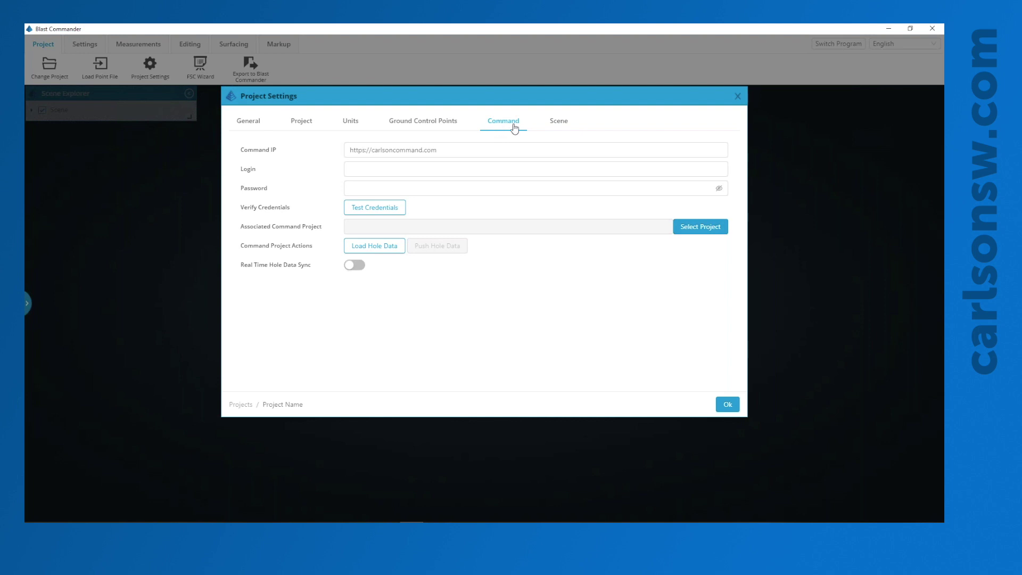
left_click(556, 126)
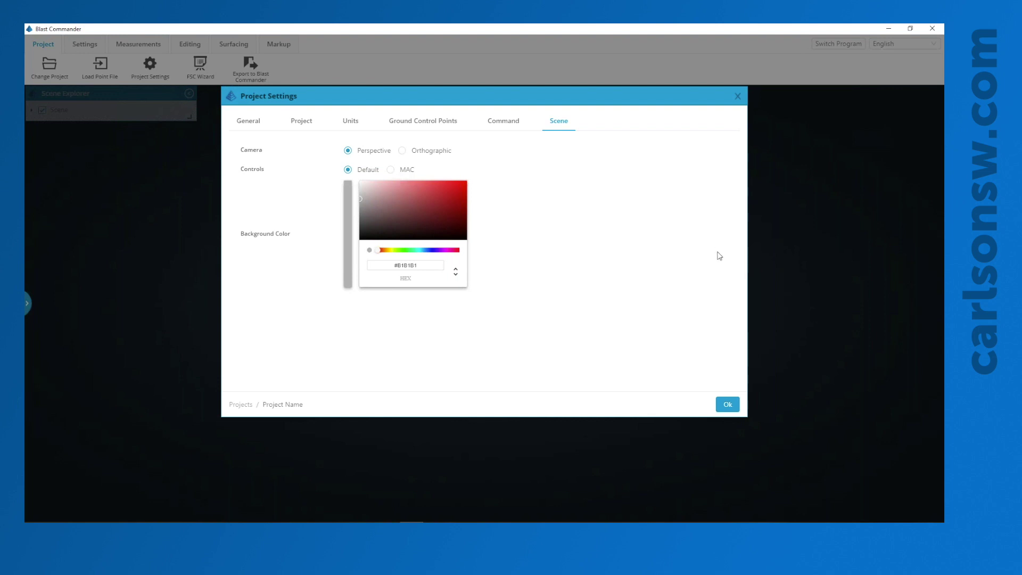
left_click(728, 405)
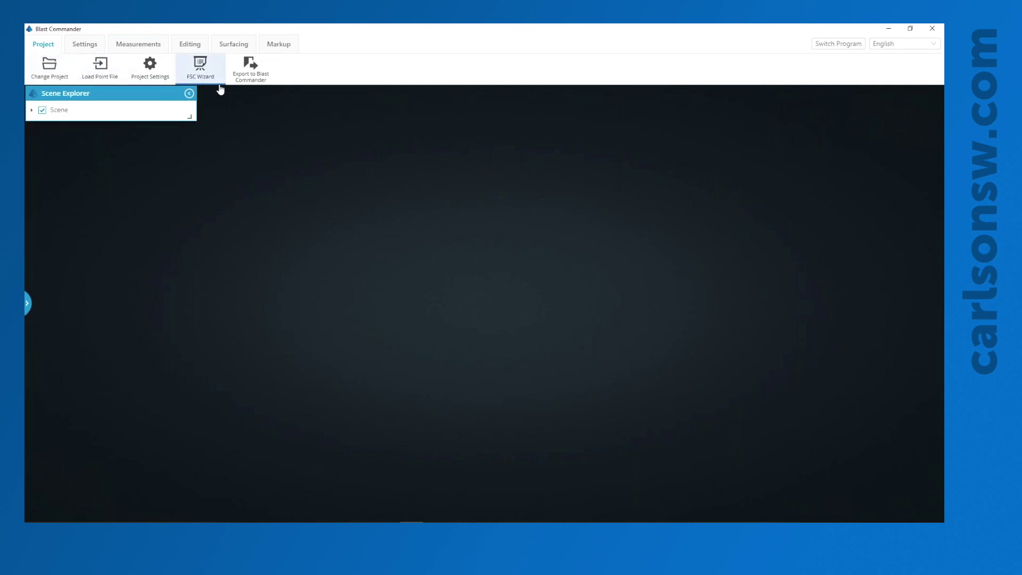
Step: Load the point file DroneData2.las from the Design folder in Datasets and inspect the point cloud
left_click(100, 68)
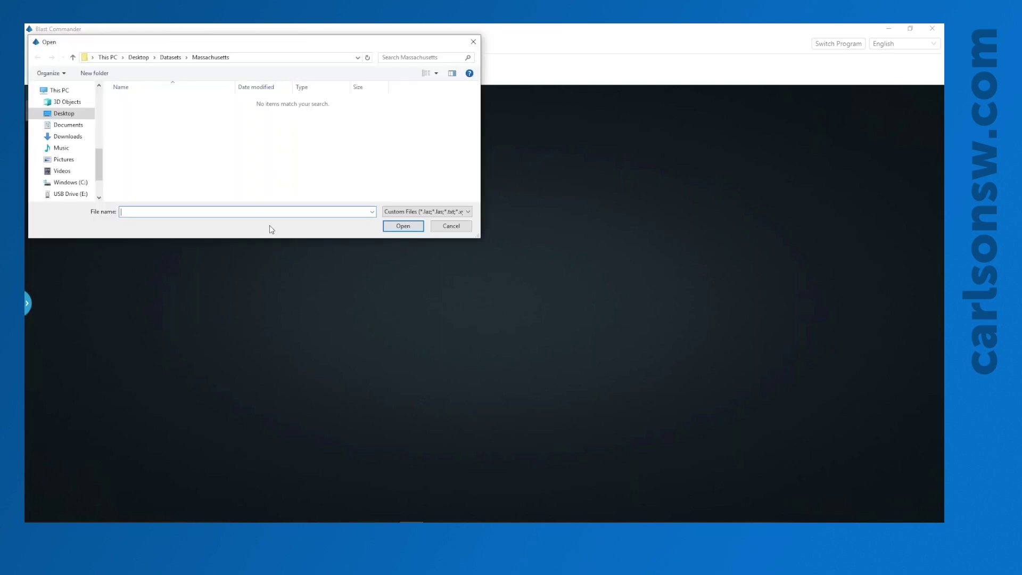
left_click(171, 58)
scroll(159, 167, "down", 1)
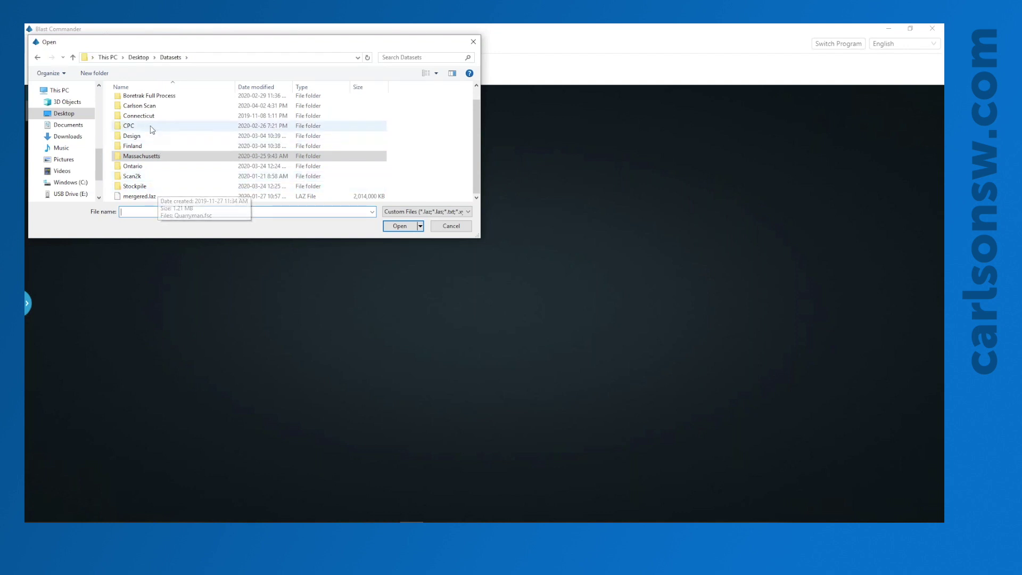
scroll(152, 130, "up", 1)
double_click(132, 151)
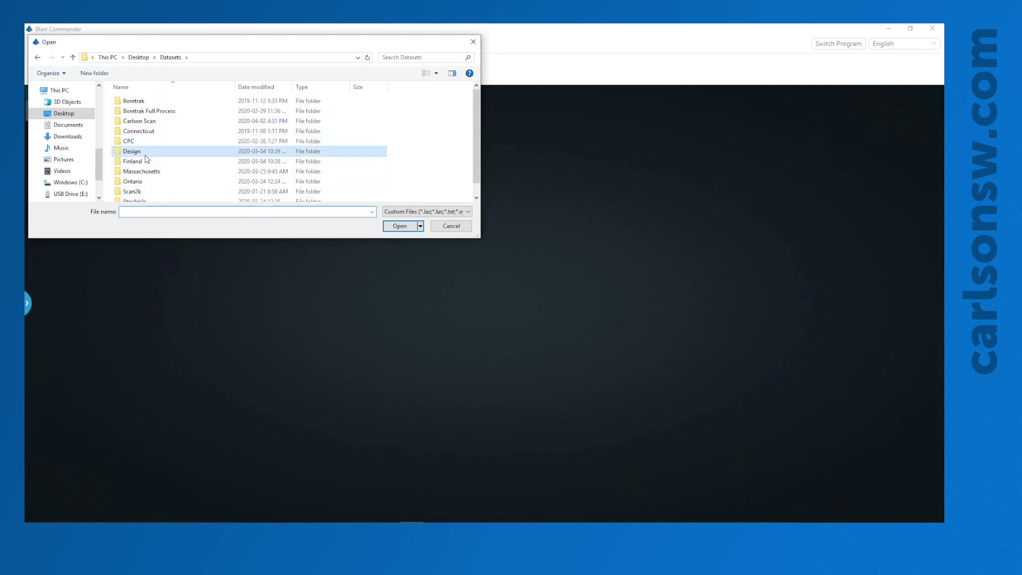
left_click(454, 211)
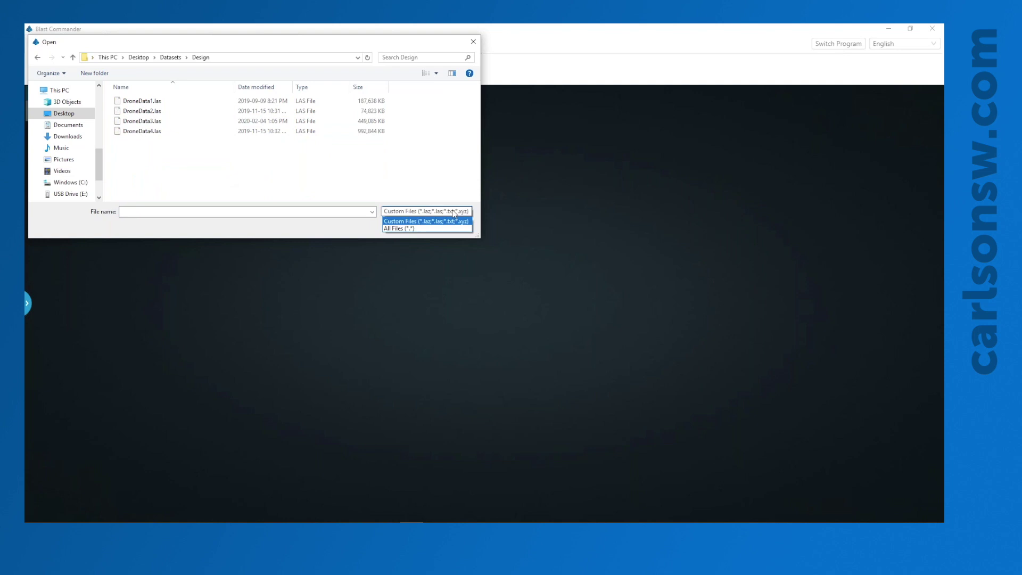
left_click(255, 163)
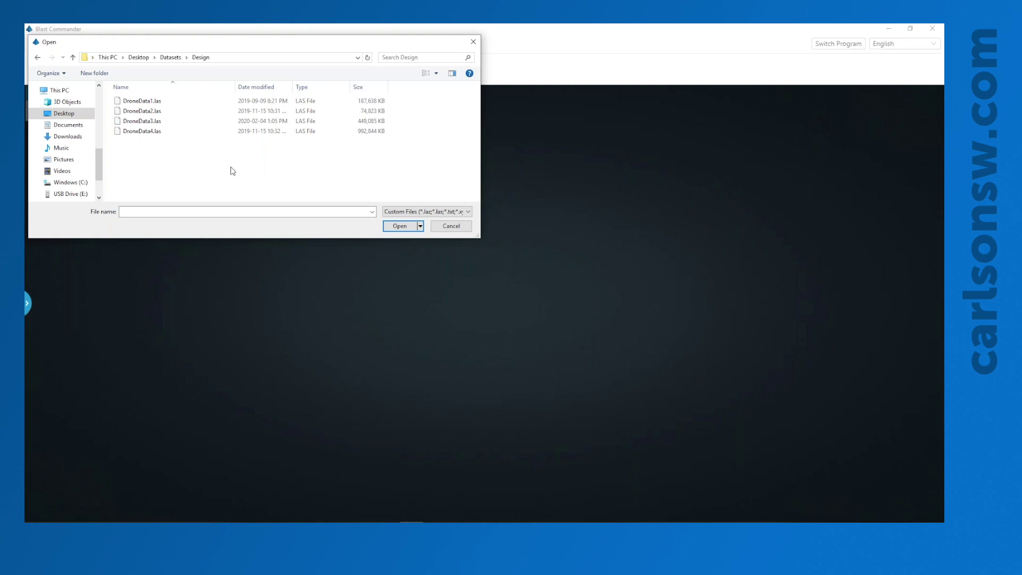
left_click(151, 113)
double_click(150, 113)
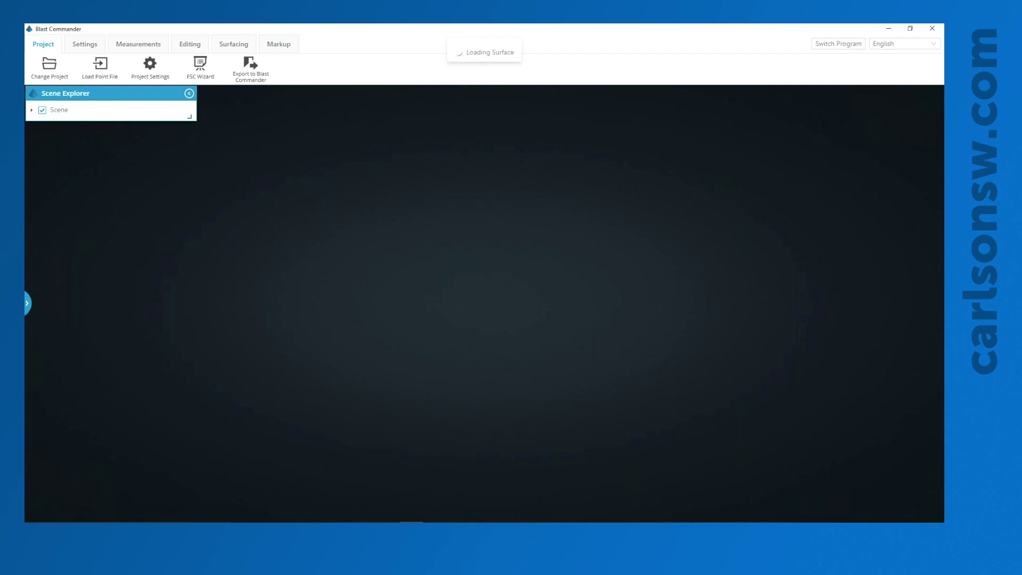
left_click_drag(623, 339, 421, 278)
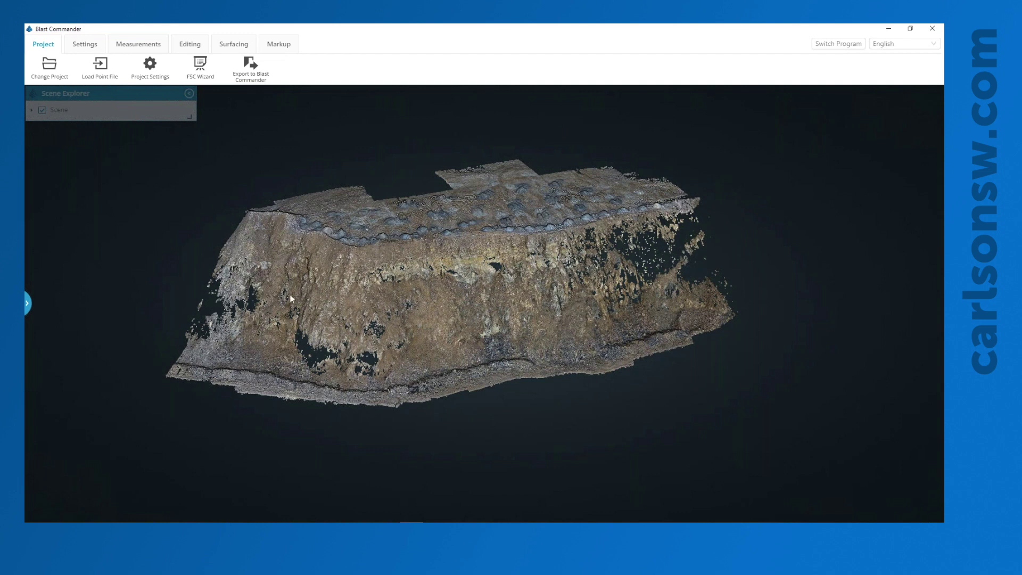
left_click_drag(290, 295, 385, 279)
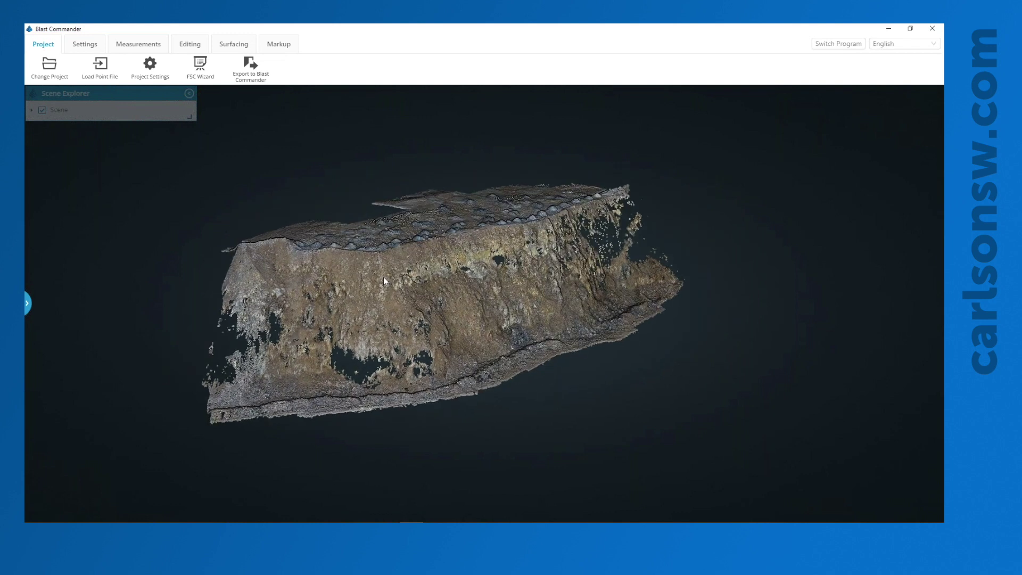
Step: Remove the loaded point cloud from the scene
left_click(32, 110)
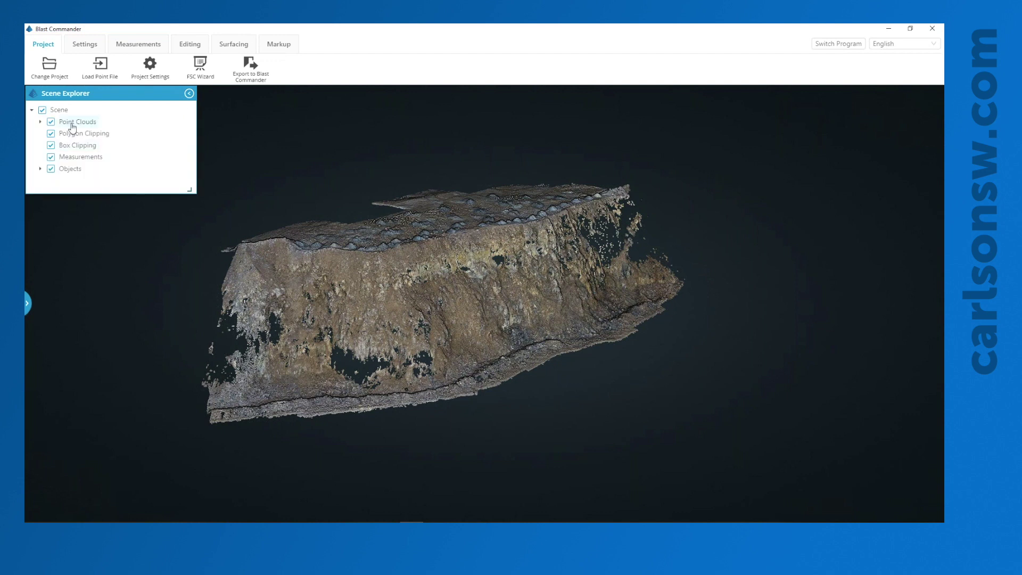
right_click(72, 123)
left_click(87, 132)
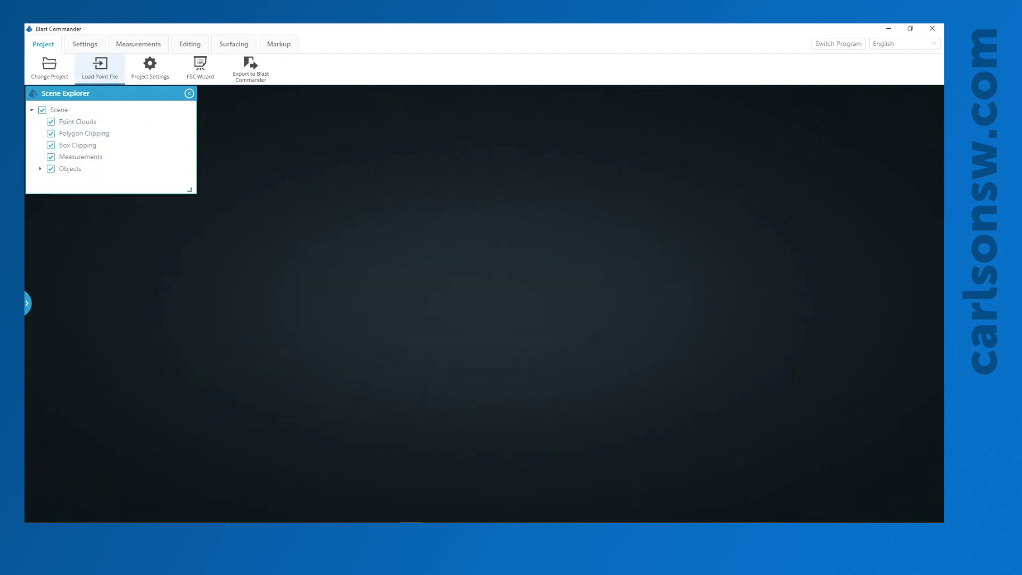
Step: Load the point file DroneData1.las and view the rock face from the side
left_click(100, 67)
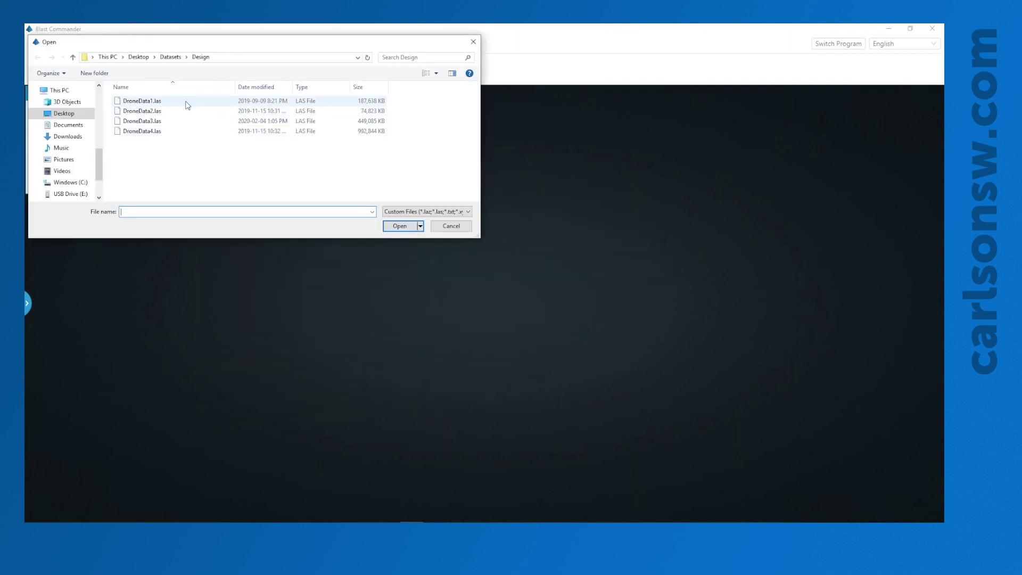
double_click(183, 104)
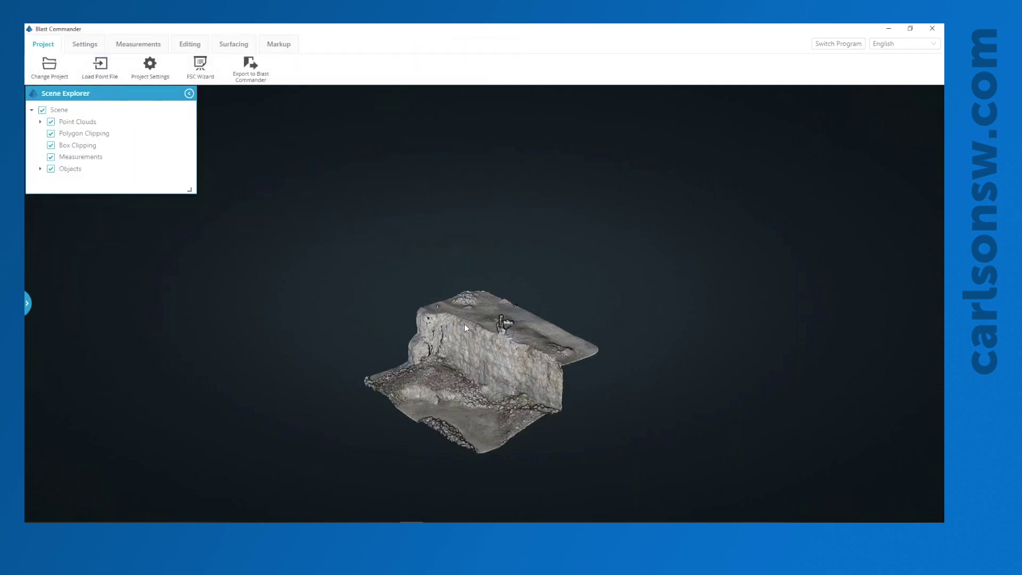
left_click_drag(464, 324, 486, 313)
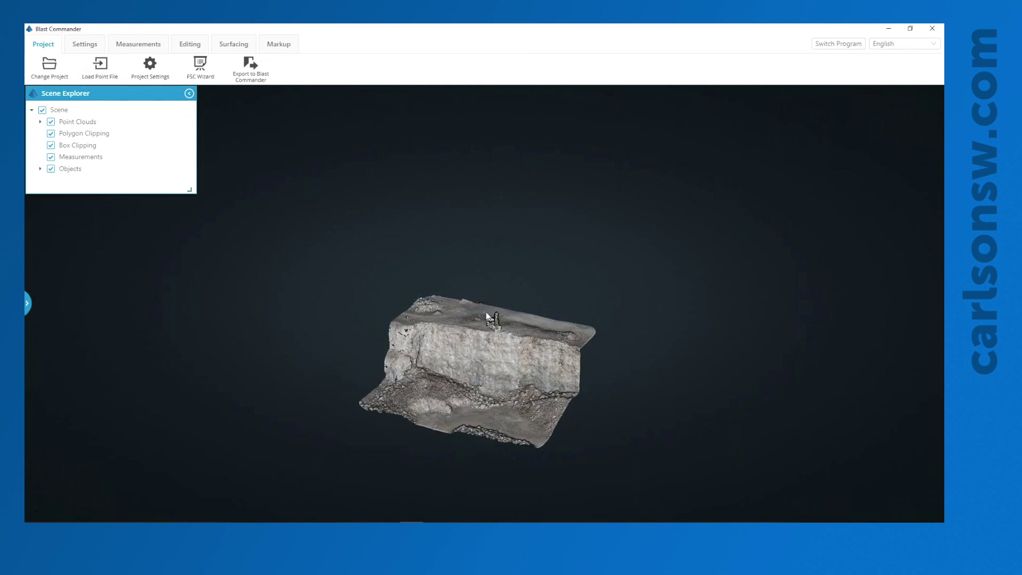
scroll(486, 316, "up", 5)
left_click_drag(502, 416, 460, 407)
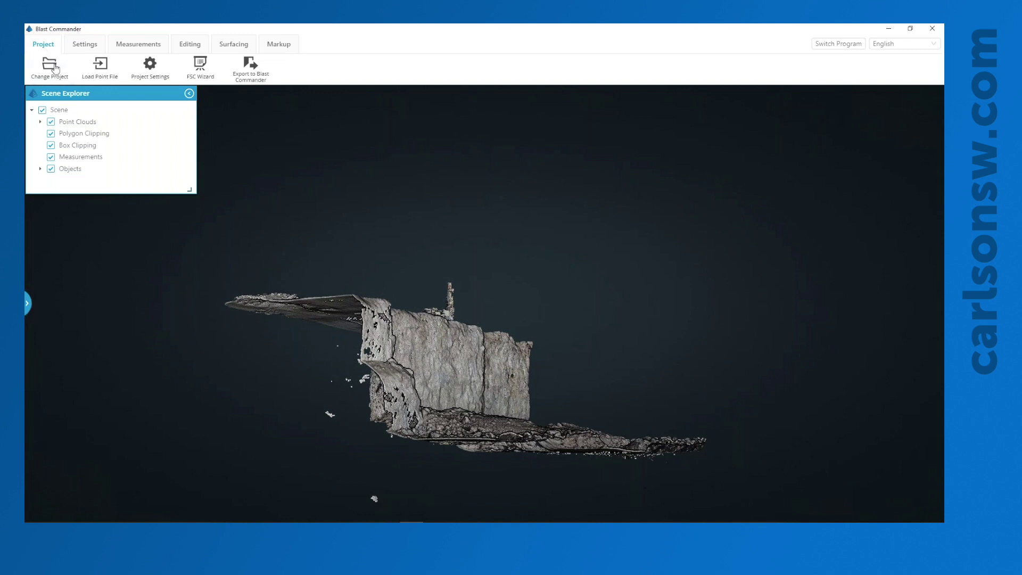
Step: Draw a closed polygon selection around the stray points floating behind the rock face
left_click(181, 49)
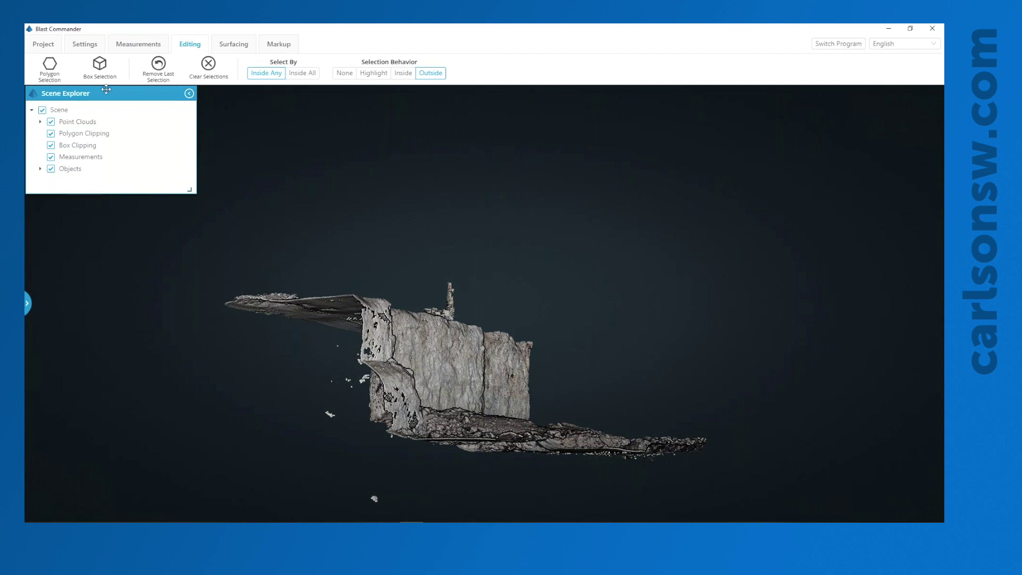
left_click(56, 73)
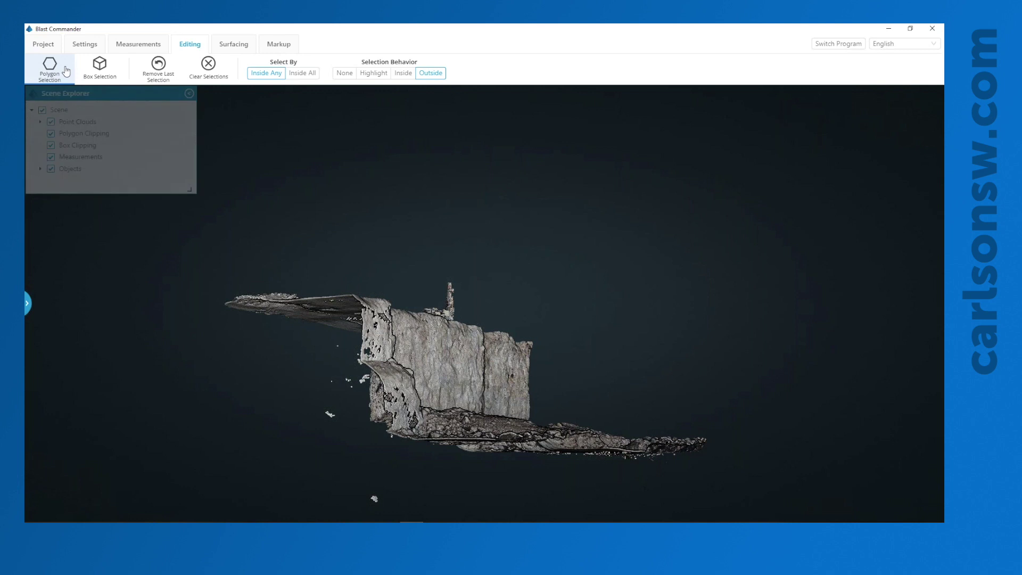
left_click(96, 69)
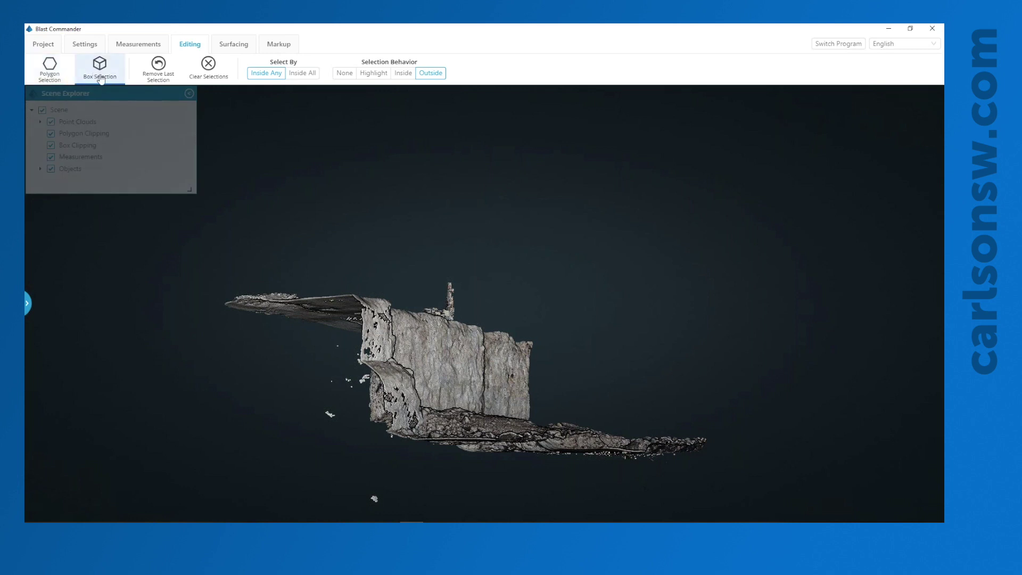
left_click(162, 77)
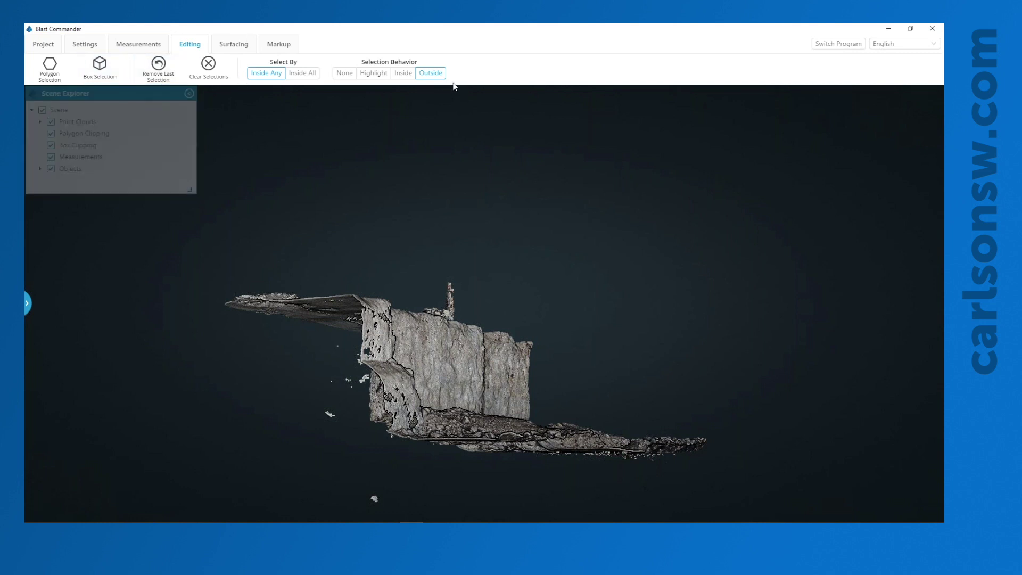
left_click_drag(362, 247, 322, 234)
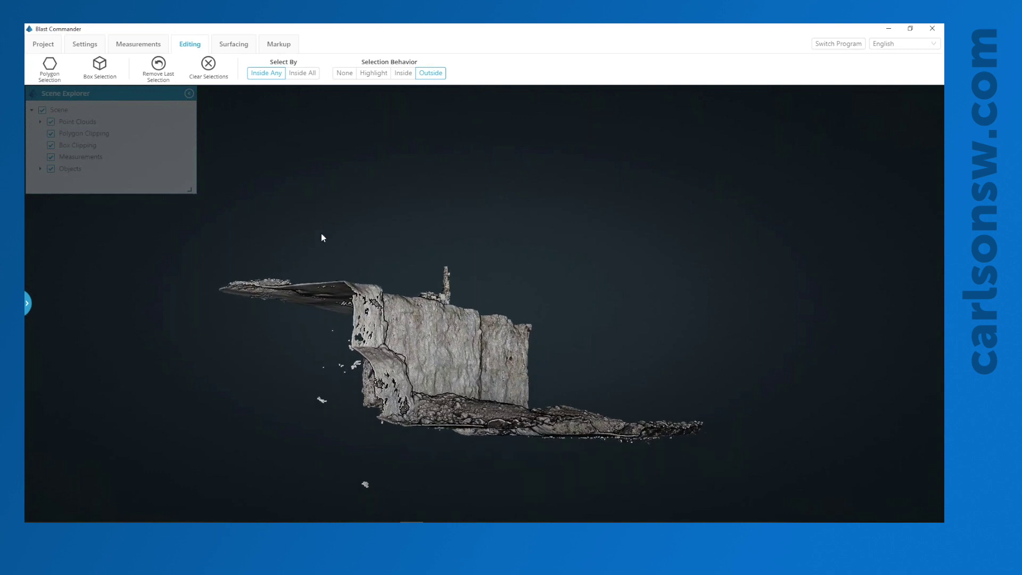
left_click(49, 69)
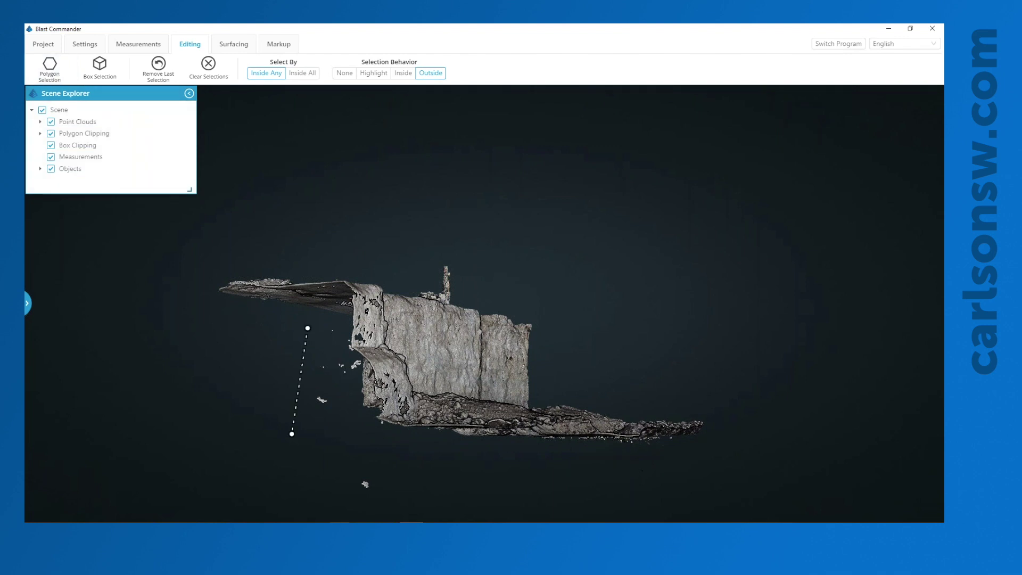
left_click(359, 503)
left_click(416, 489)
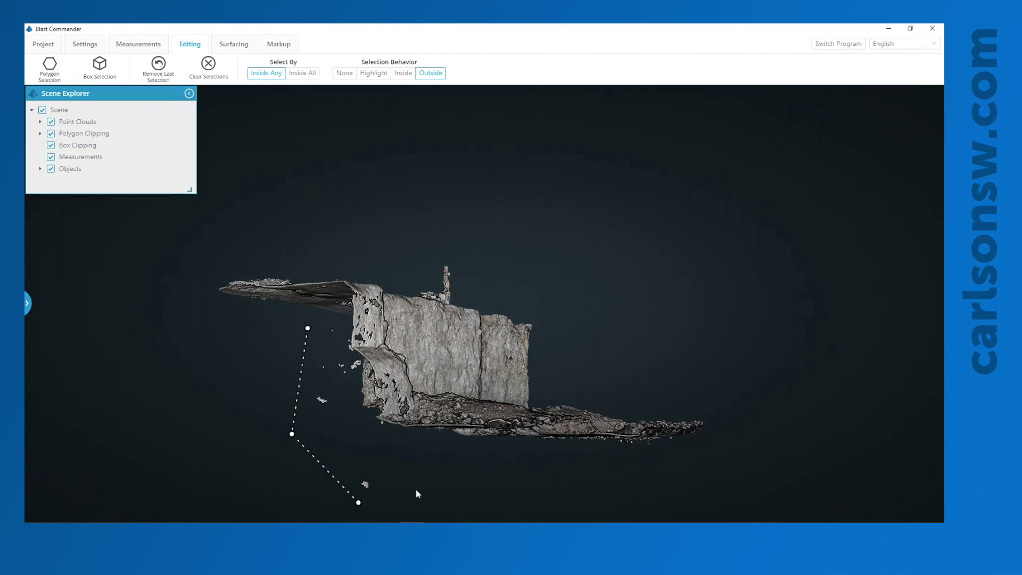
left_click(361, 360)
left_click(344, 344)
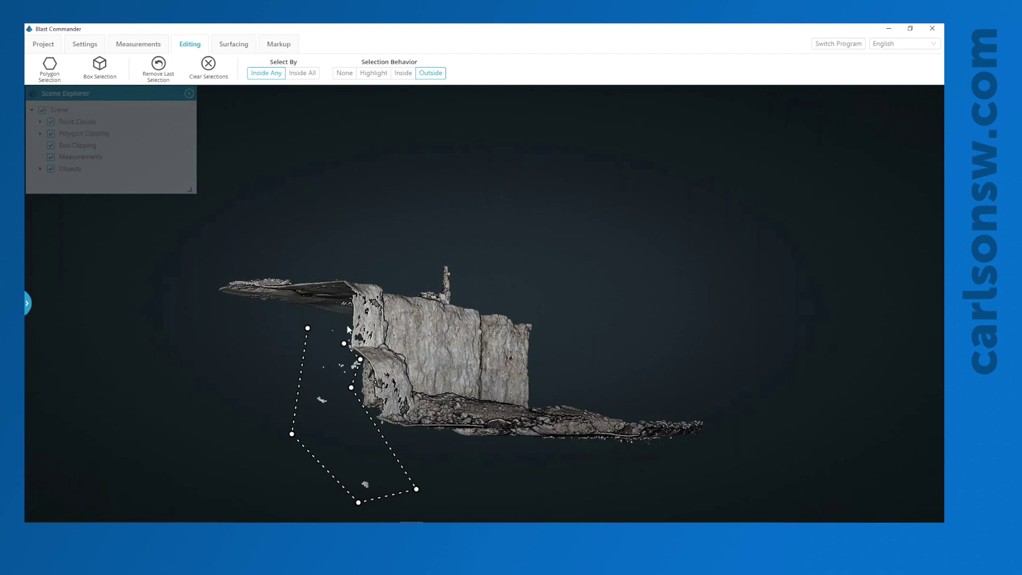
double_click(340, 321)
Step: Isolate the points inside the polygon with the Inside behavior, and switch the selection behavior to Highlight
left_click(402, 75)
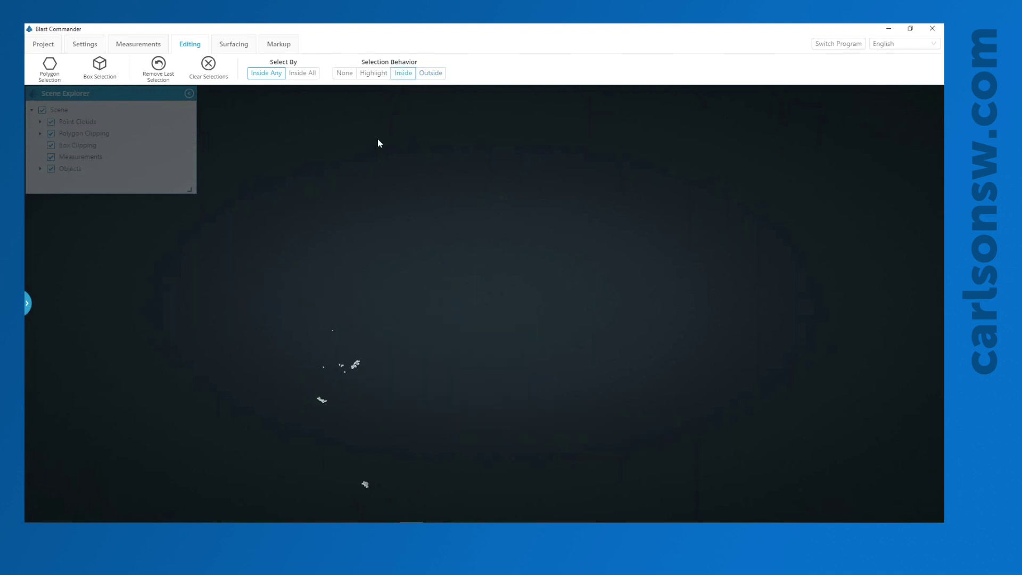
left_click(374, 74)
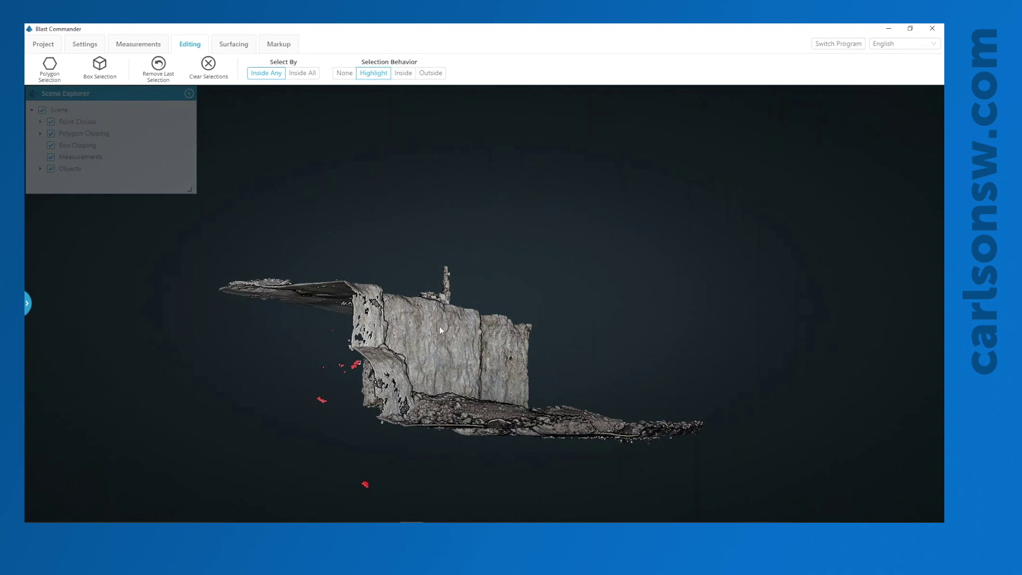
mouse_move(432, 339)
left_mouse_down()
mouse_move(527, 339)
mouse_move(469, 355)
mouse_move(452, 344)
left_mouse_up()
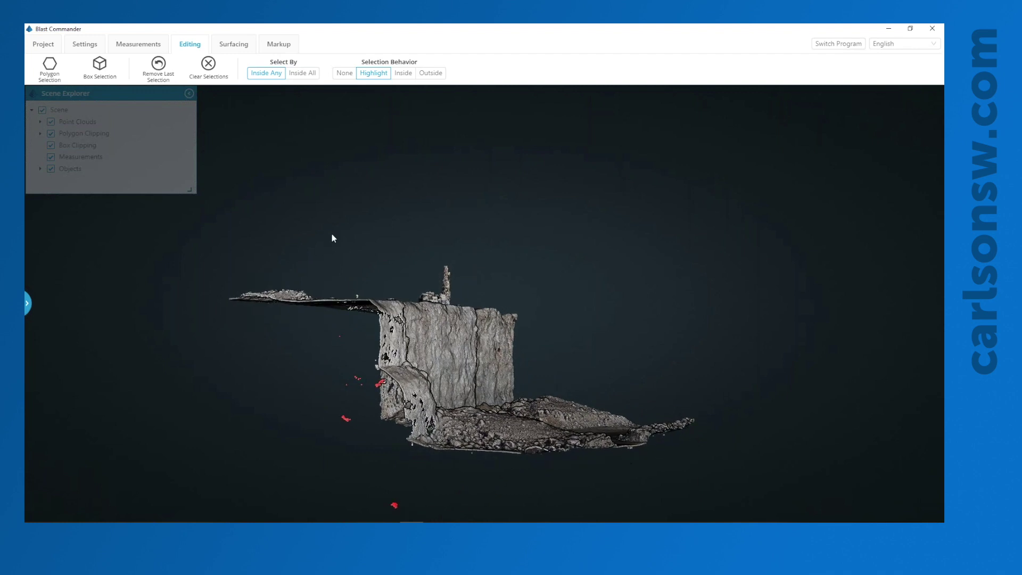
left_click_drag(476, 264, 415, 231)
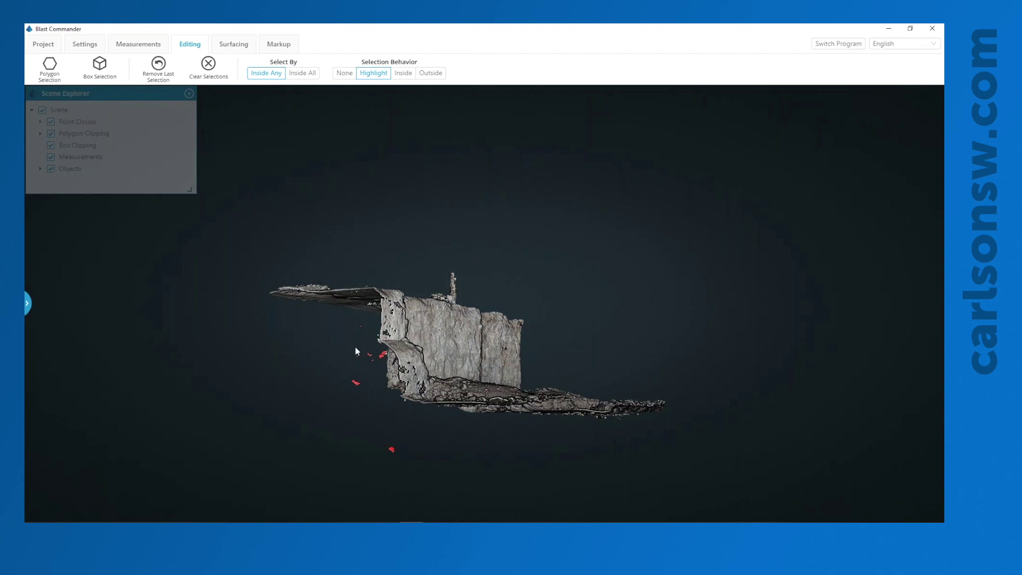
Step: Draw a second, diamond-shaped polygon selection in the middle of the rock face
mouse_move(396, 373)
left_mouse_down()
mouse_move(416, 372)
mouse_move(381, 371)
left_mouse_up()
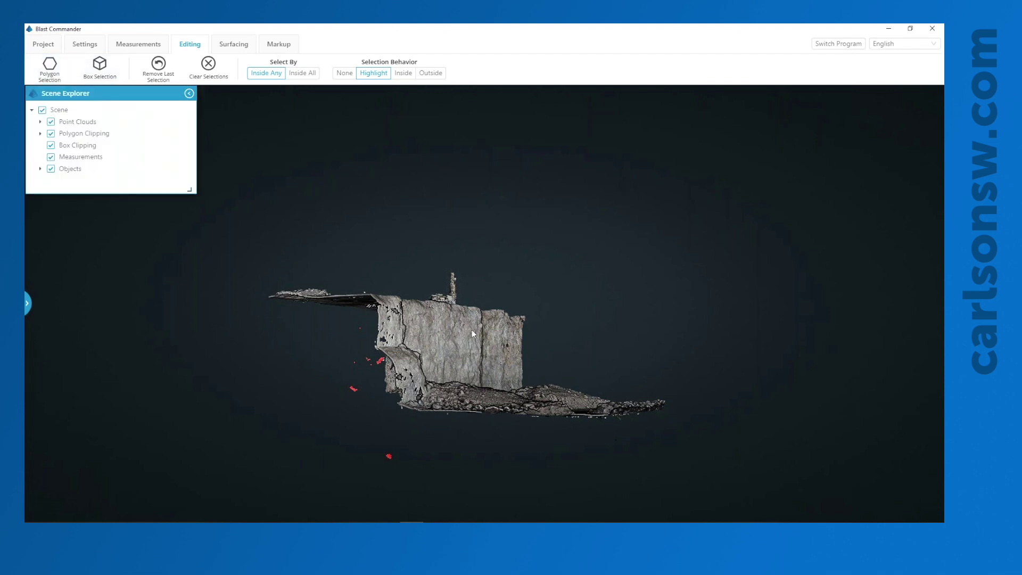
left_click(515, 342)
right_click(515, 341)
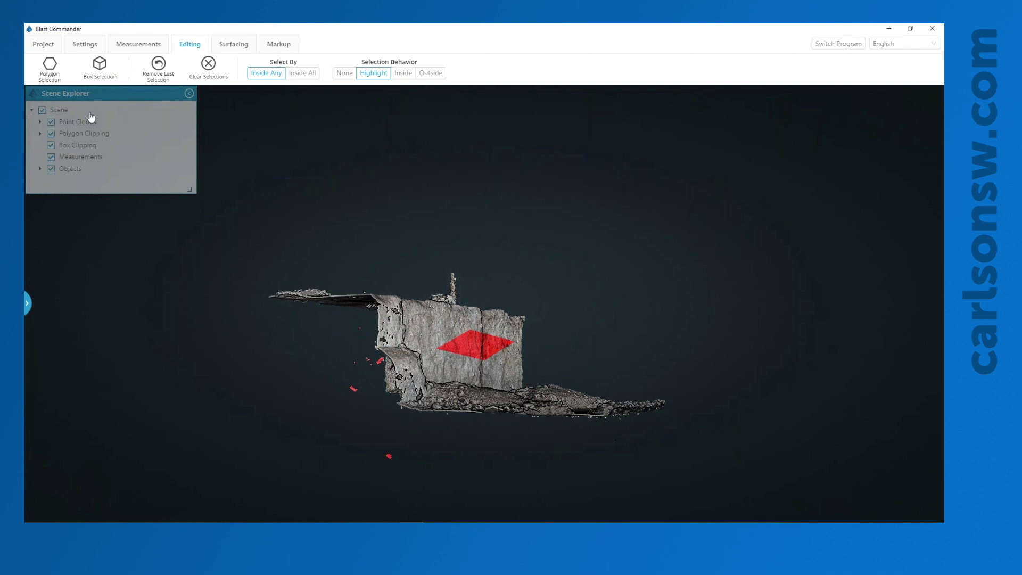
Step: Hide the points inside the polygon selections with the Outside behavior, and remove the last, diamond-shaped selection from the rock face
left_click(431, 72)
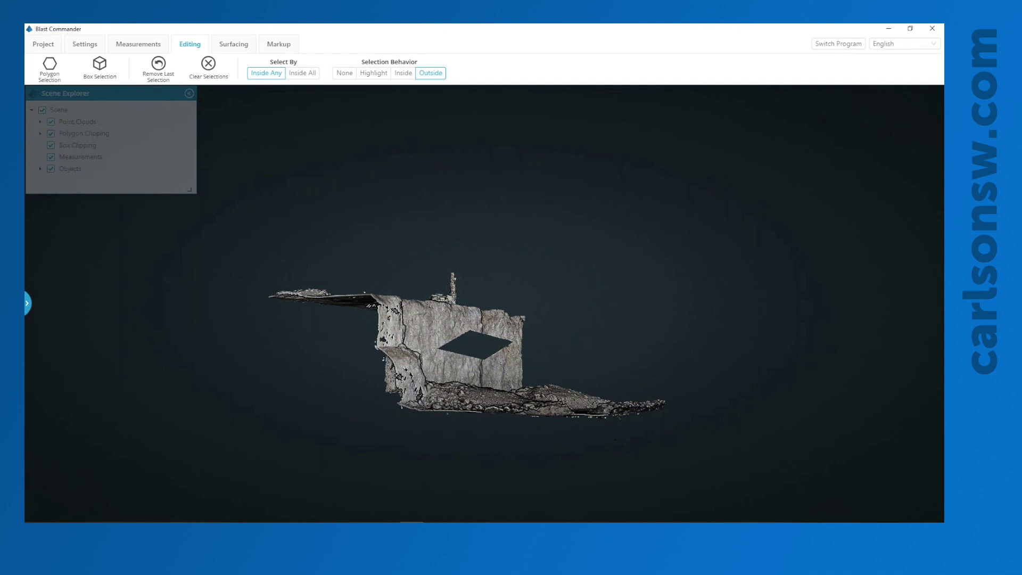
left_click(54, 82)
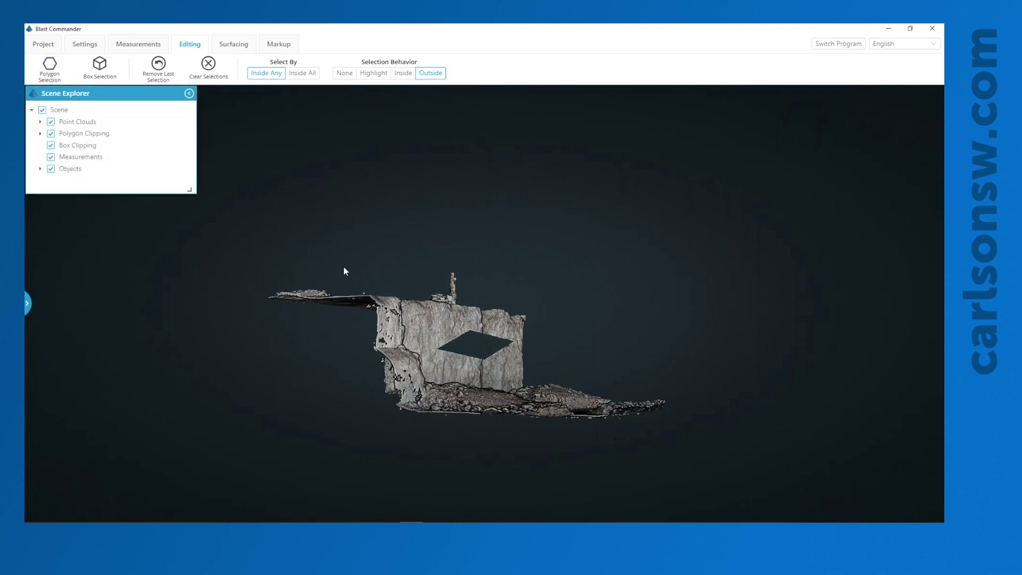
left_click_drag(344, 271, 292, 152)
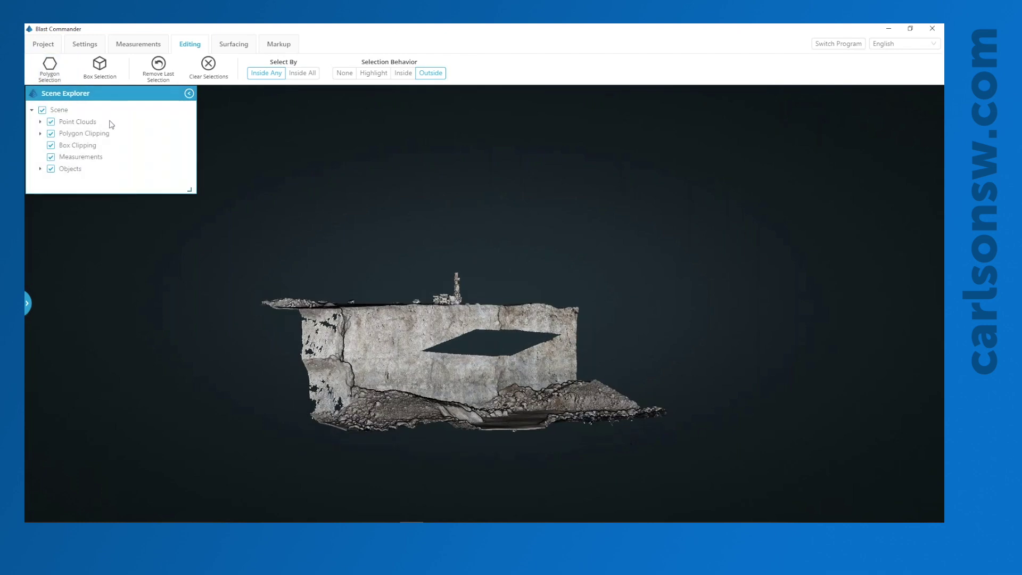
left_click(158, 74)
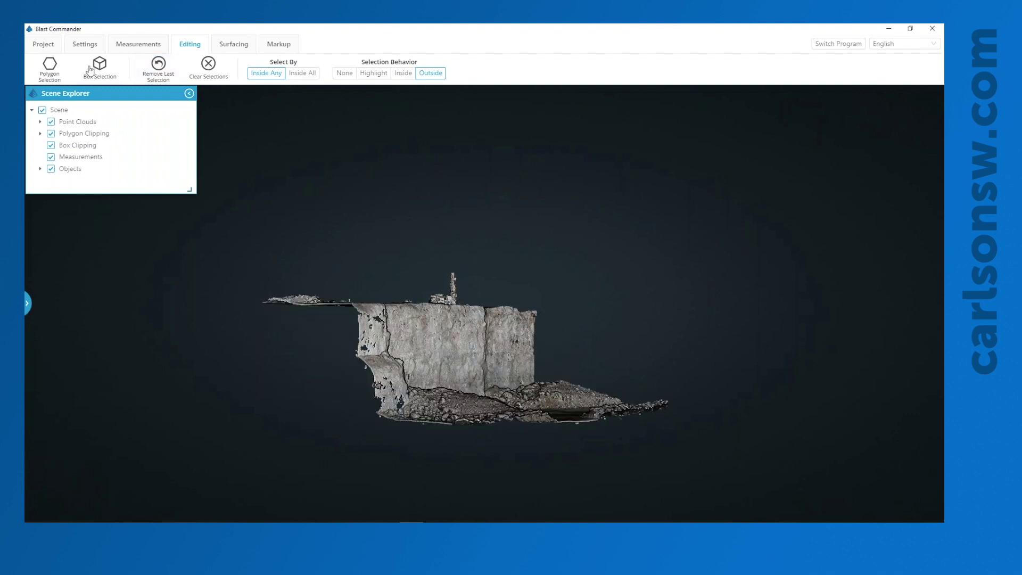
Step: Draw a closed eight-point irregular polygon selection across the upper part of the rock face below the drill rig
left_click_drag(380, 348, 428, 360)
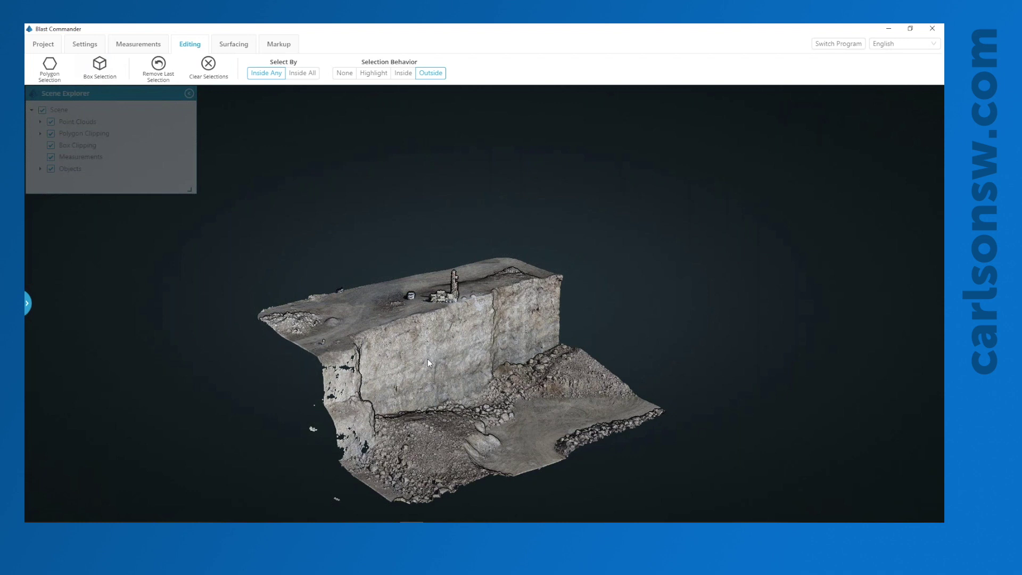
scroll(427, 359, "up", 3)
left_click_drag(425, 355, 385, 340)
middle_click_drag(385, 340, 416, 159)
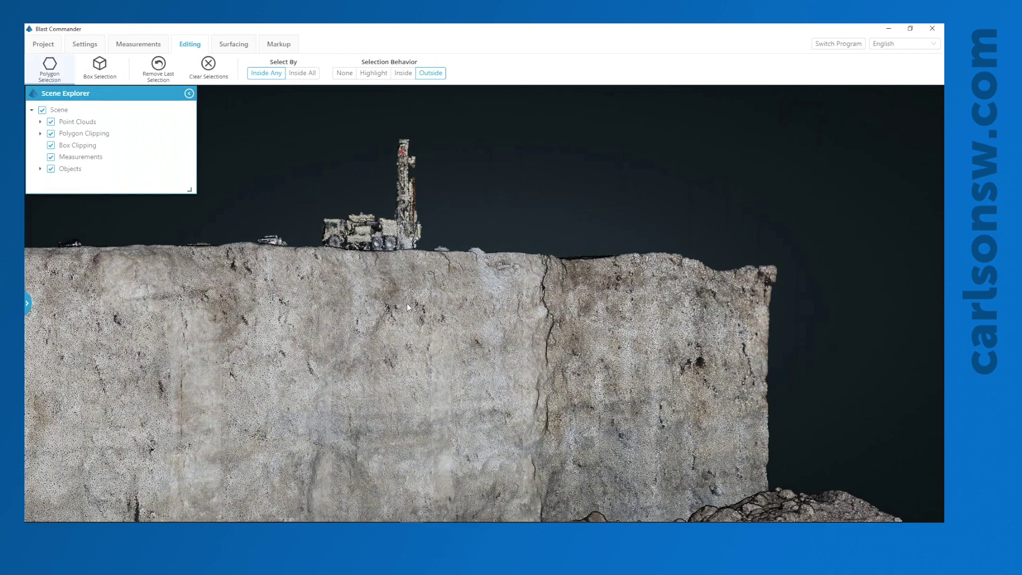
left_click(353, 283)
left_click(240, 367)
left_click(355, 432)
left_click(554, 364)
left_click(711, 321)
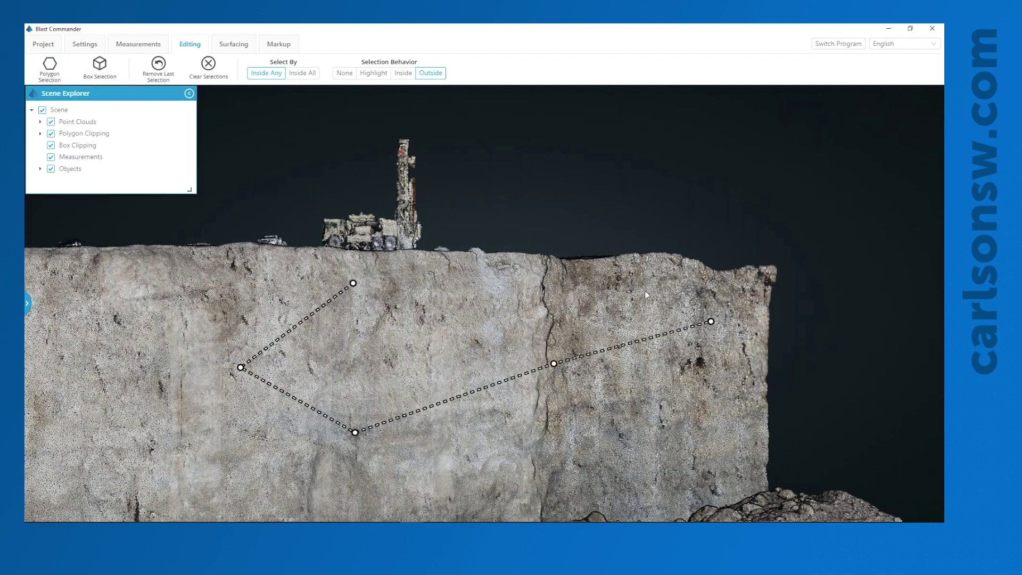
left_click(645, 290)
left_click(548, 289)
double_click(461, 328)
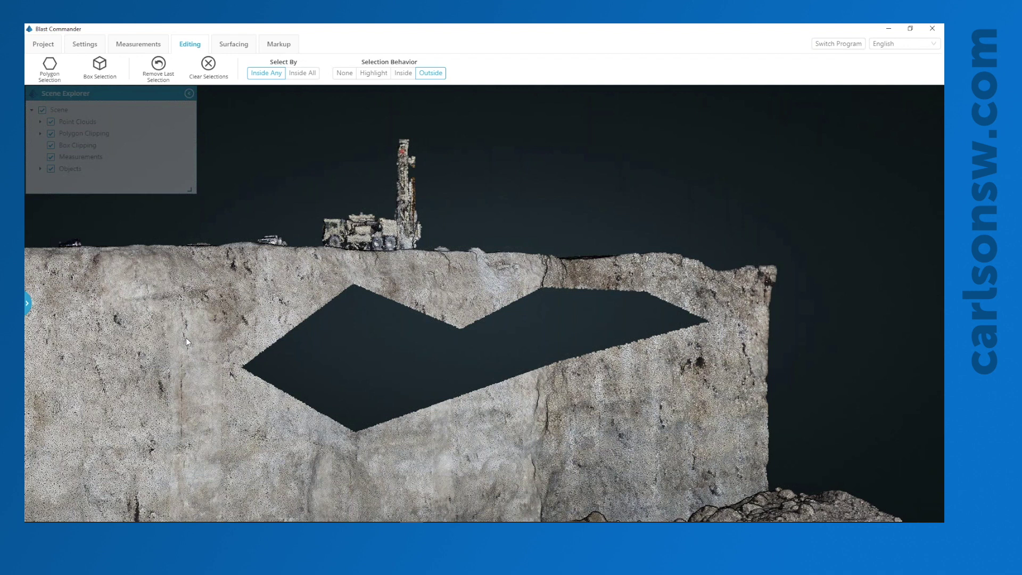
Step: Clear all selections, and add a box selection around the drill rig at the bench edge and activate it for editing
left_click_drag(576, 194, 538, 202)
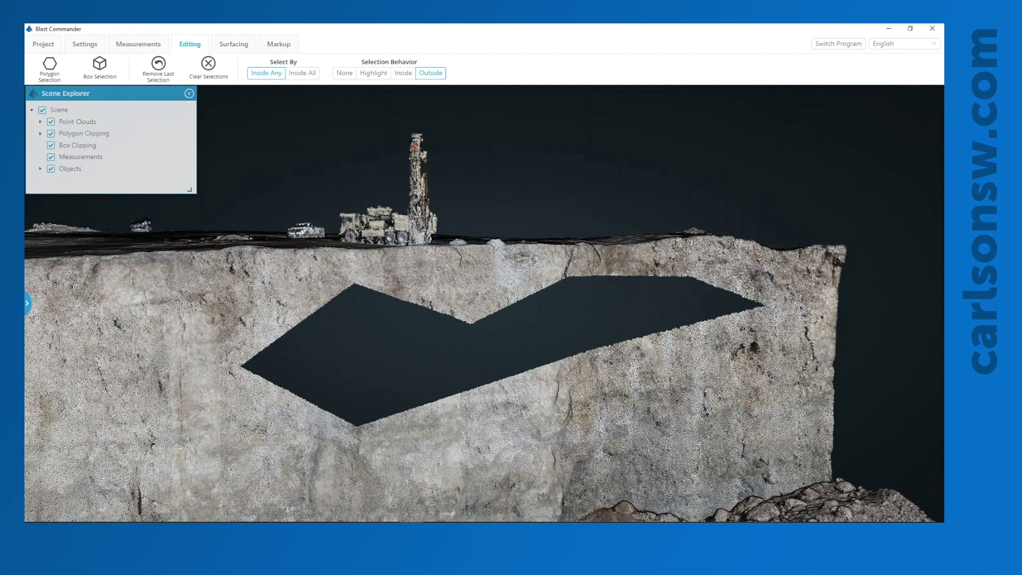
left_click(209, 65)
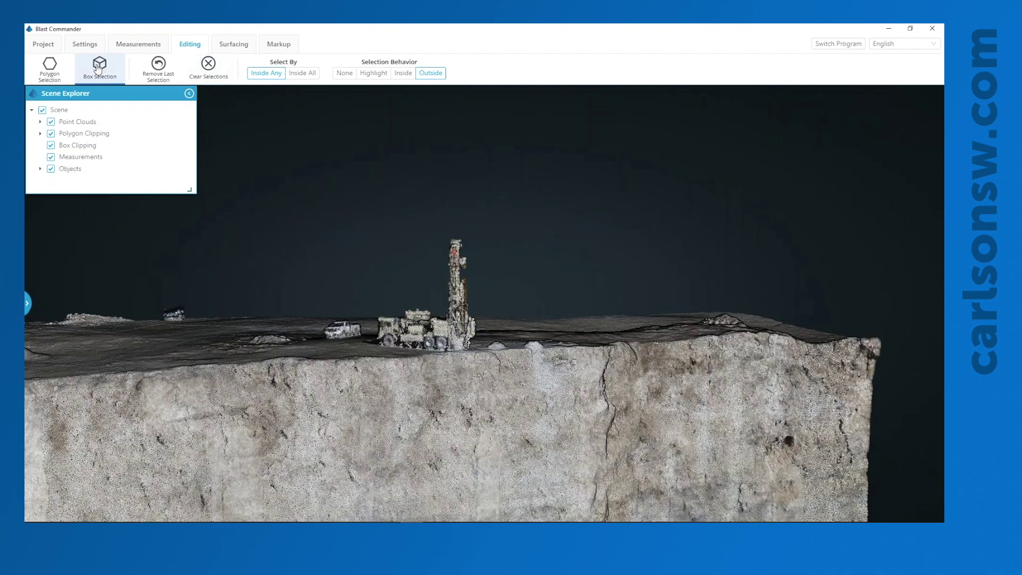
left_click(98, 67)
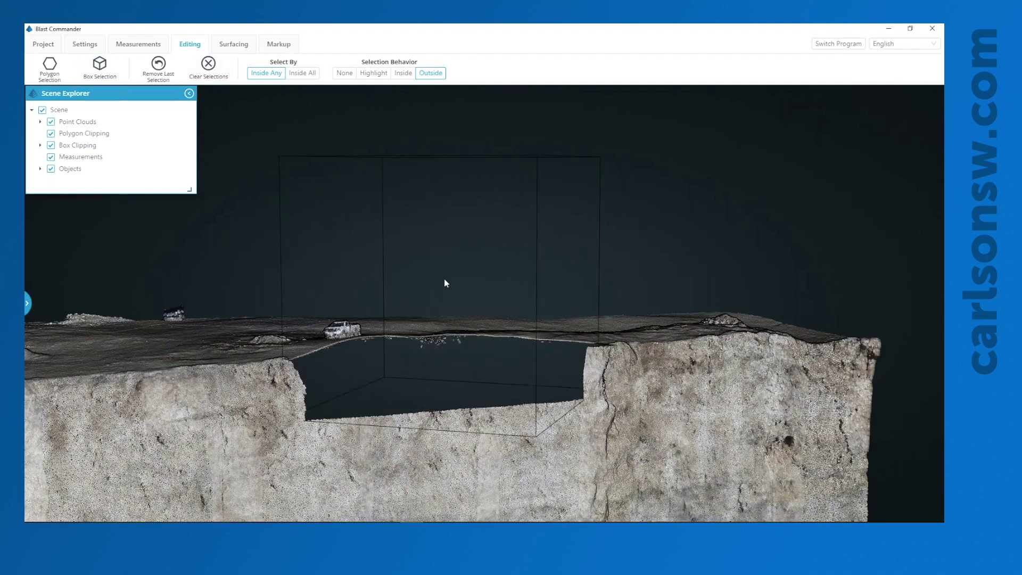
scroll(423, 298, "up", 4)
scroll(422, 297, "down", 4)
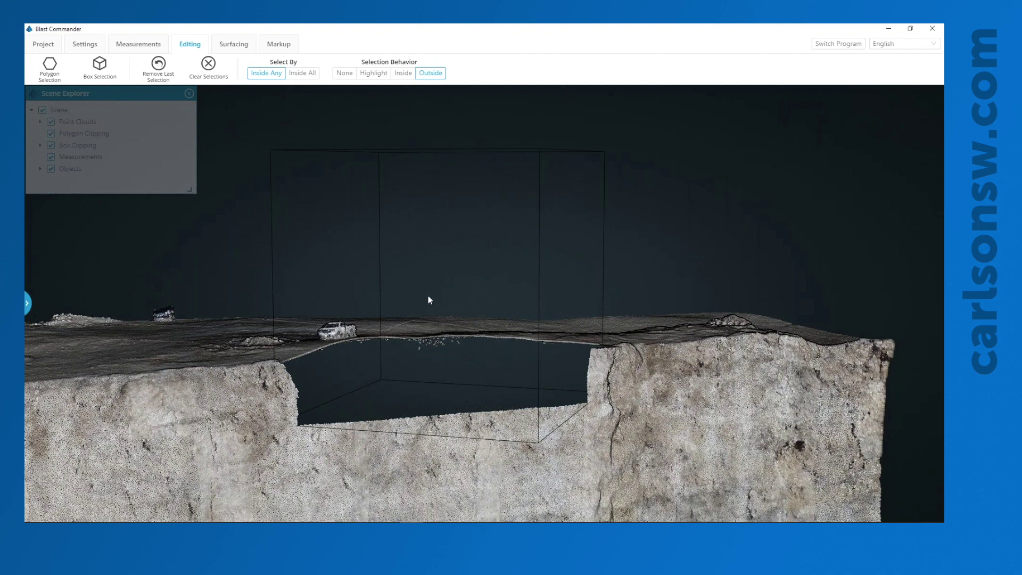
left_click_drag(805, 195, 736, 235)
left_click(649, 215)
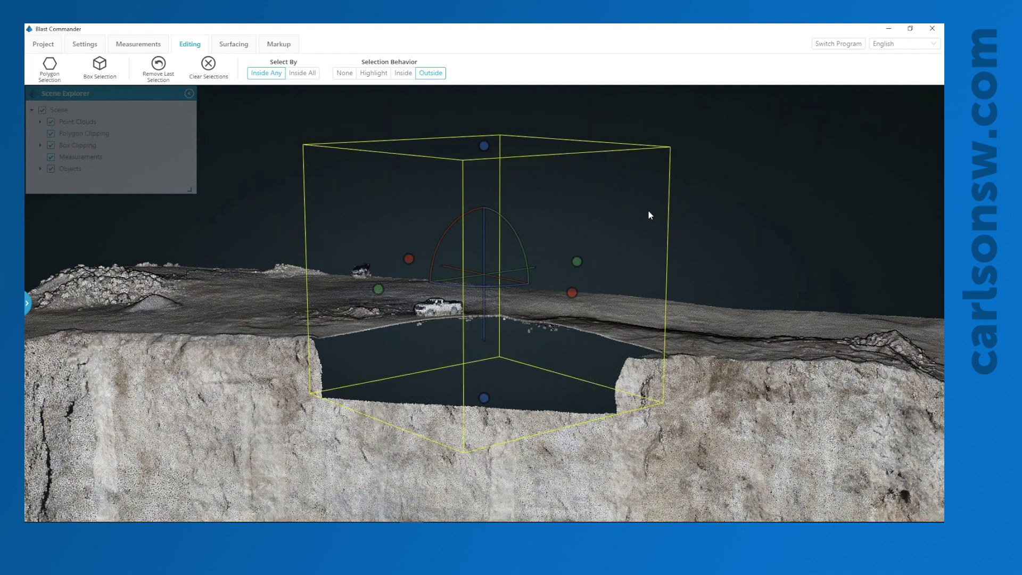
Step: Raise the bottom face of the selection box to the bench surface, and reposition and rotate the box above the bench
left_click_drag(648, 212, 455, 317)
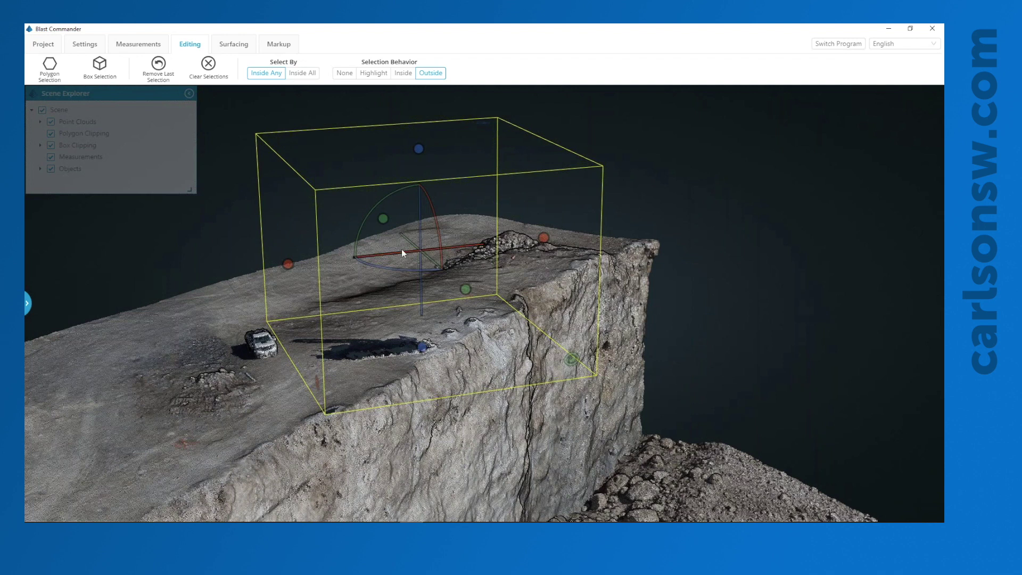
left_click_drag(401, 249, 371, 404)
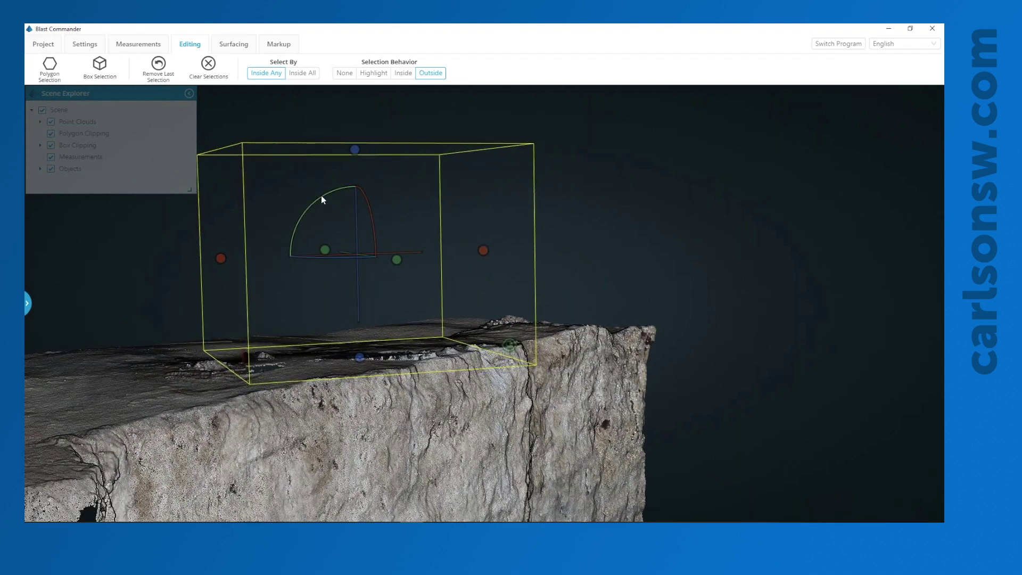
left_click_drag(321, 196, 276, 419)
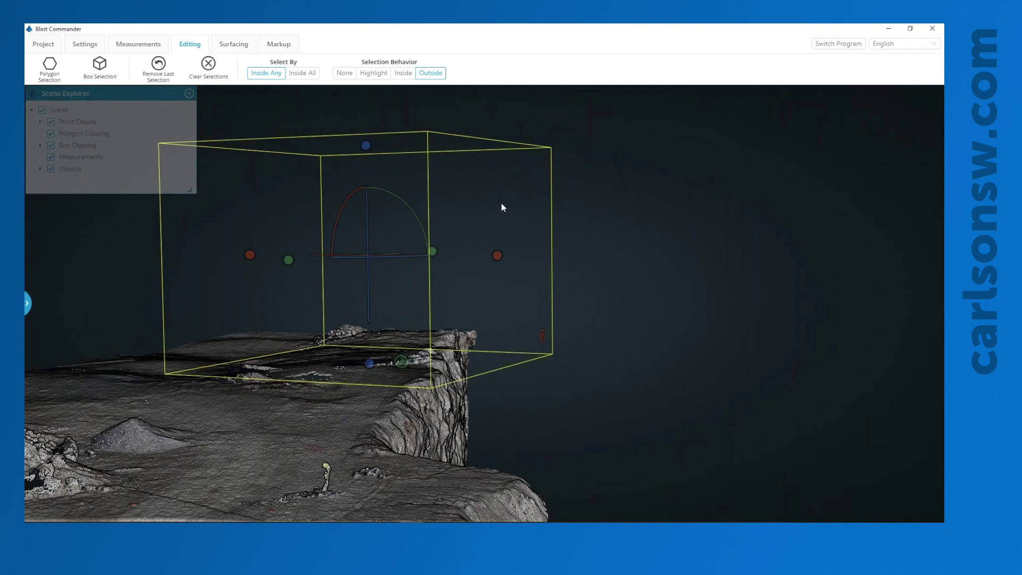
left_click(526, 176)
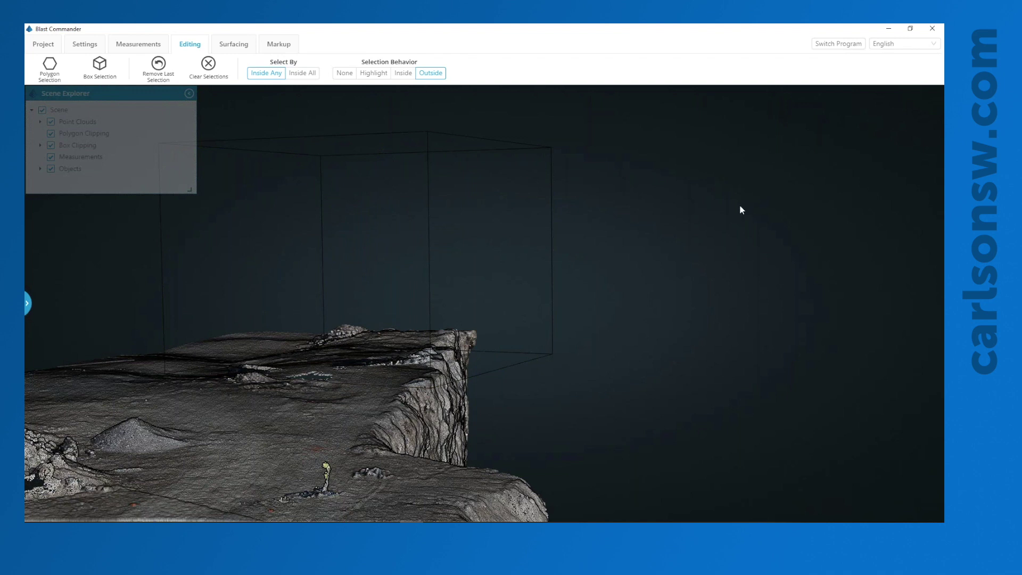
Step: Stretch the selection box along the bench and toward its back, and raise its bottom face just above the ground
left_click_drag(741, 210, 447, 213)
scroll(436, 266, "down", 5)
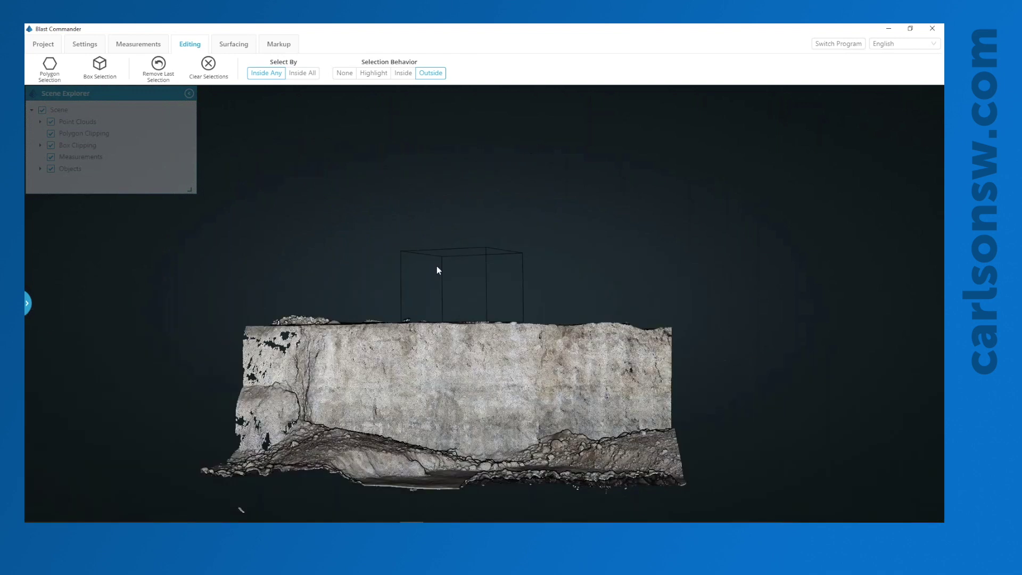
left_click_drag(437, 266, 431, 301)
left_click_drag(315, 293, 382, 308)
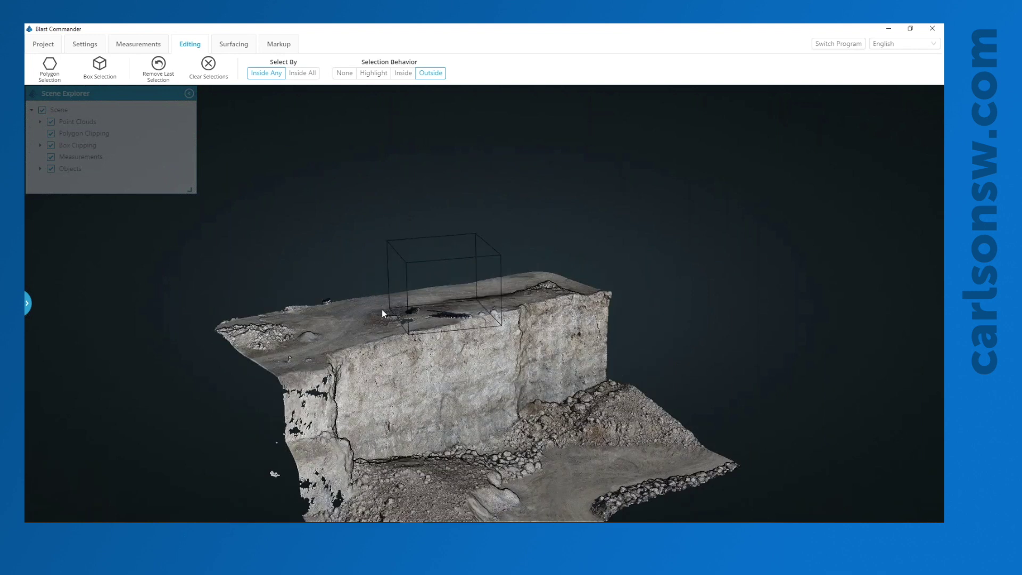
left_click(400, 312)
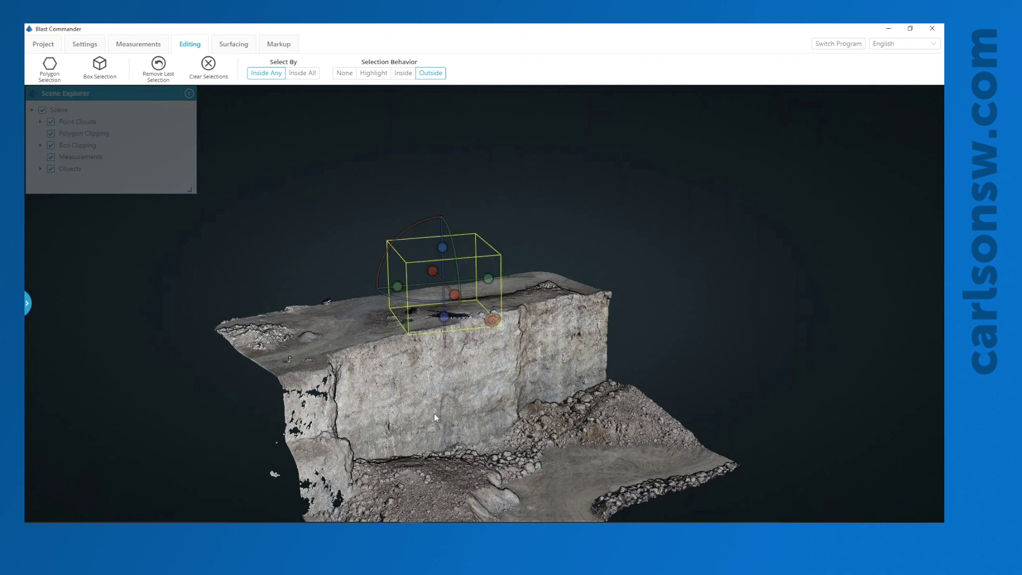
scroll(433, 413, "up", 3)
left_click_drag(321, 272, 129, 257)
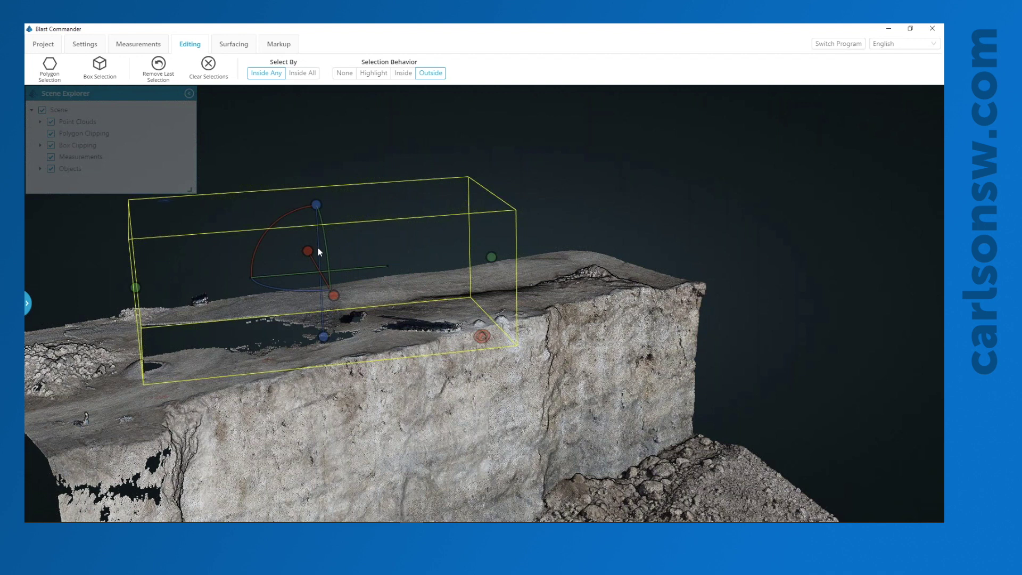
left_click_drag(317, 251, 288, 221)
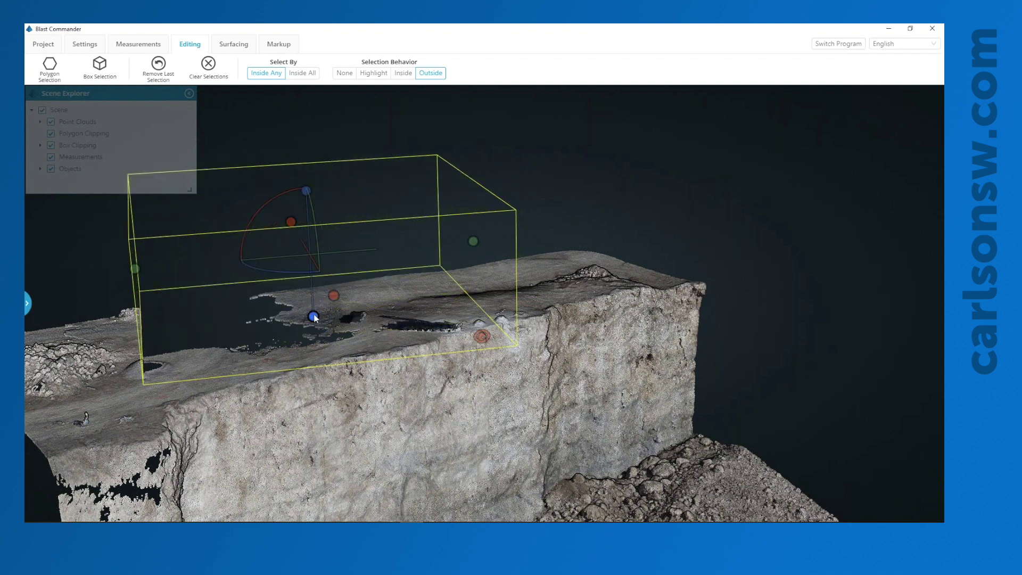
left_click_drag(314, 320, 314, 316)
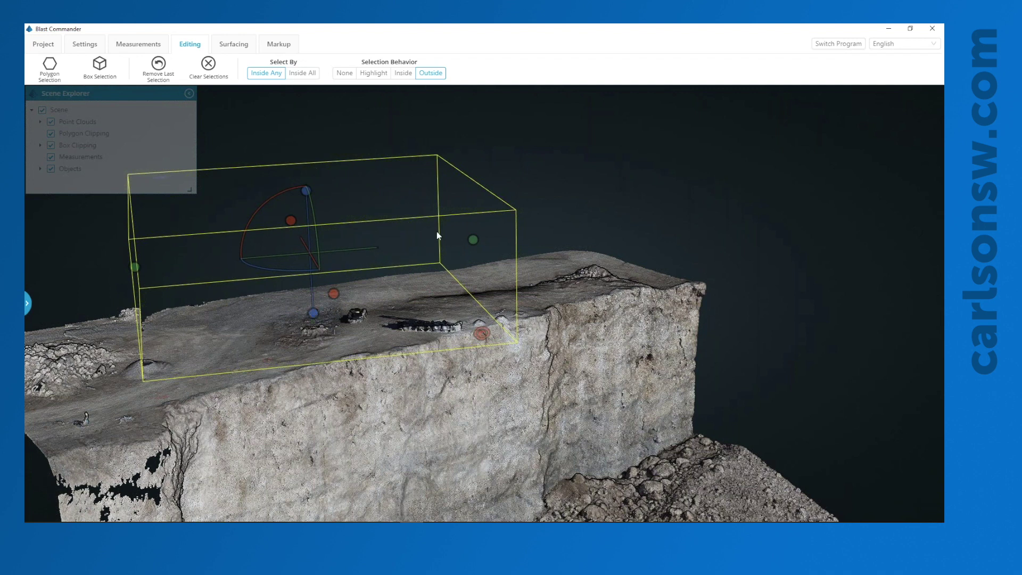
left_click(415, 192)
Step: Add a second, overlapping box selection around the drill rig and raise its bottom face to the bench surface
left_click_drag(420, 197, 264, 121)
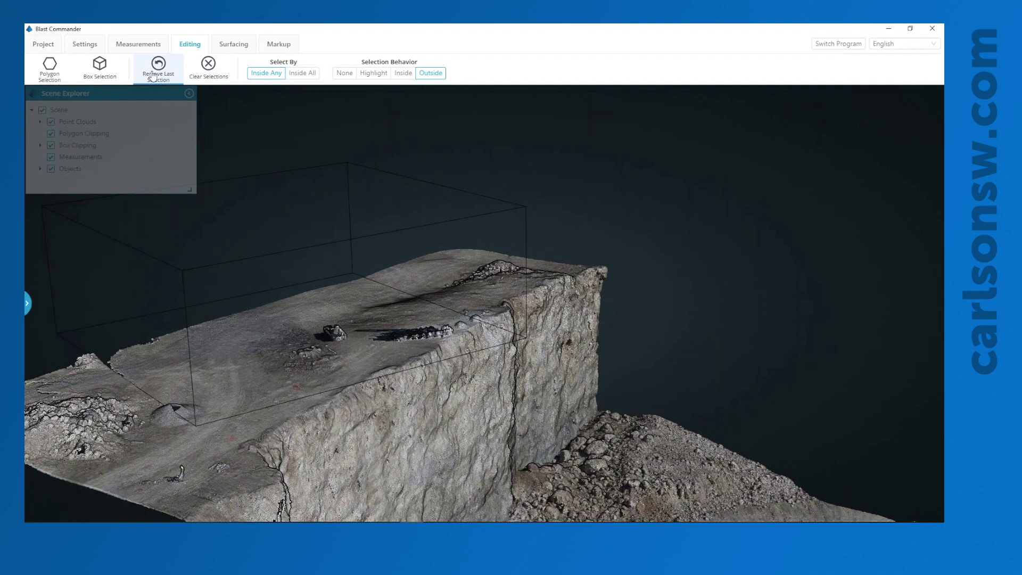
left_click(101, 67)
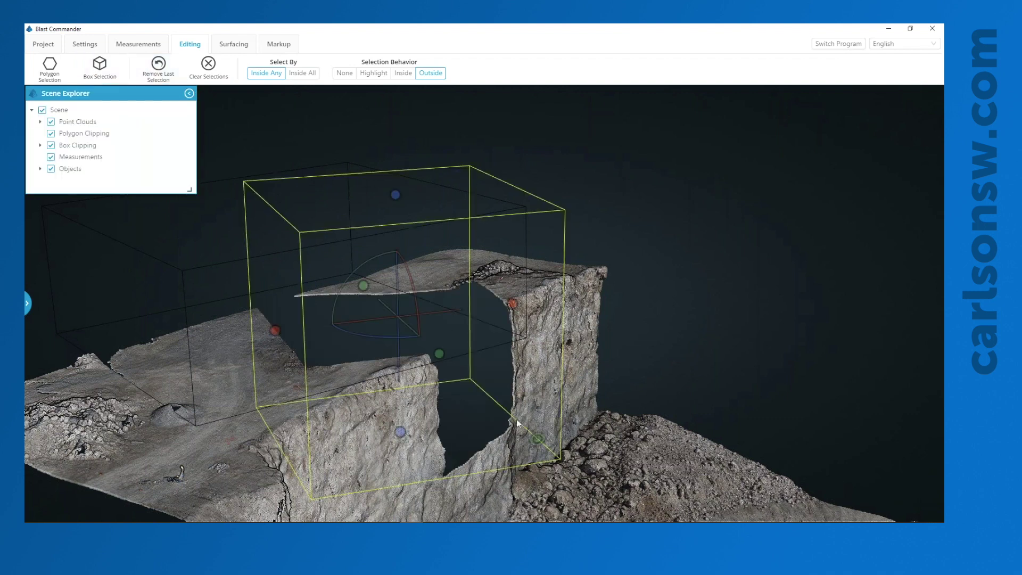
left_click_drag(406, 432, 381, 316)
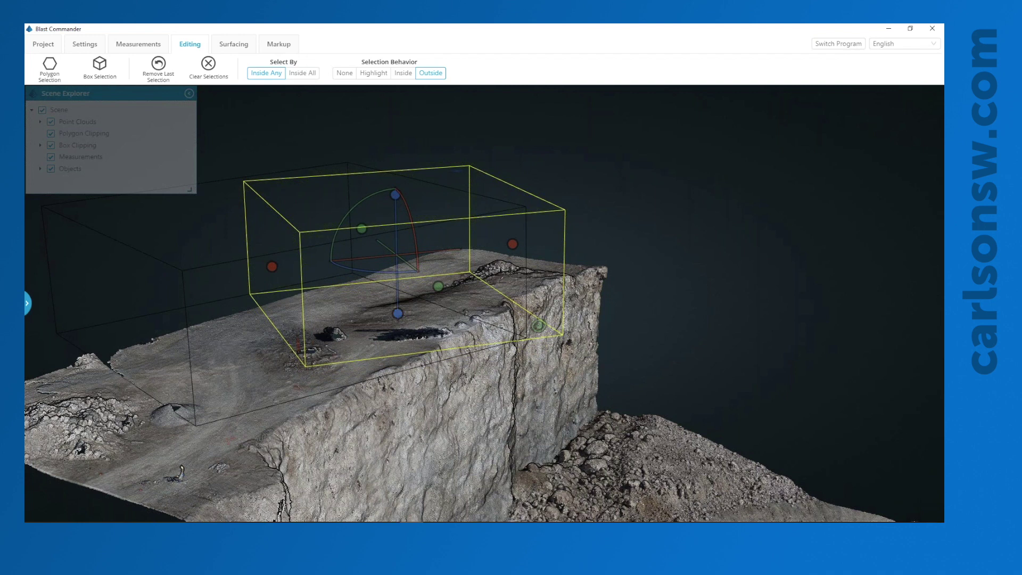
Step: Set the selection to Inside All and isolate the points shared by both boxes with the Inside behavior
left_click(303, 74)
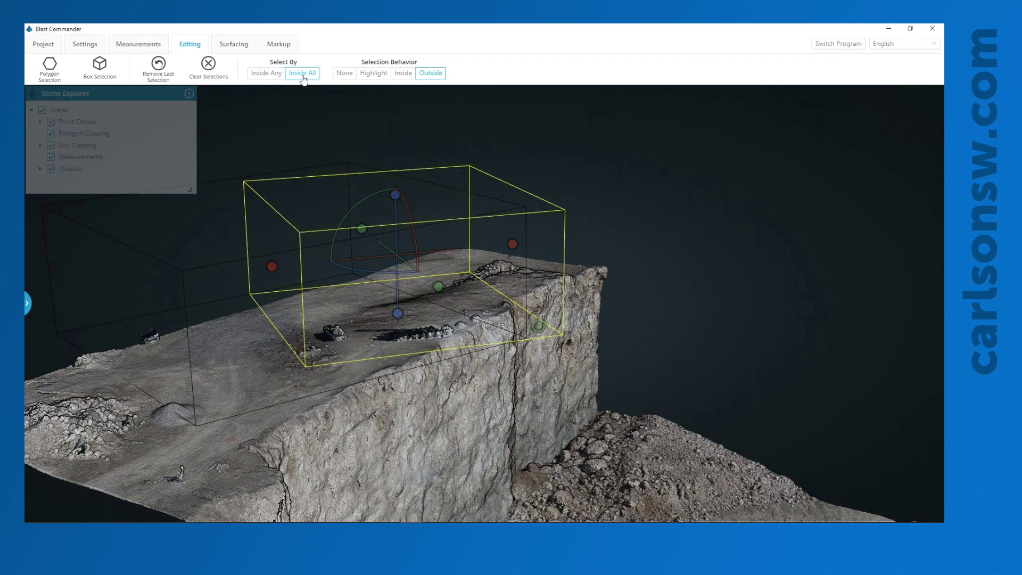
left_click(403, 73)
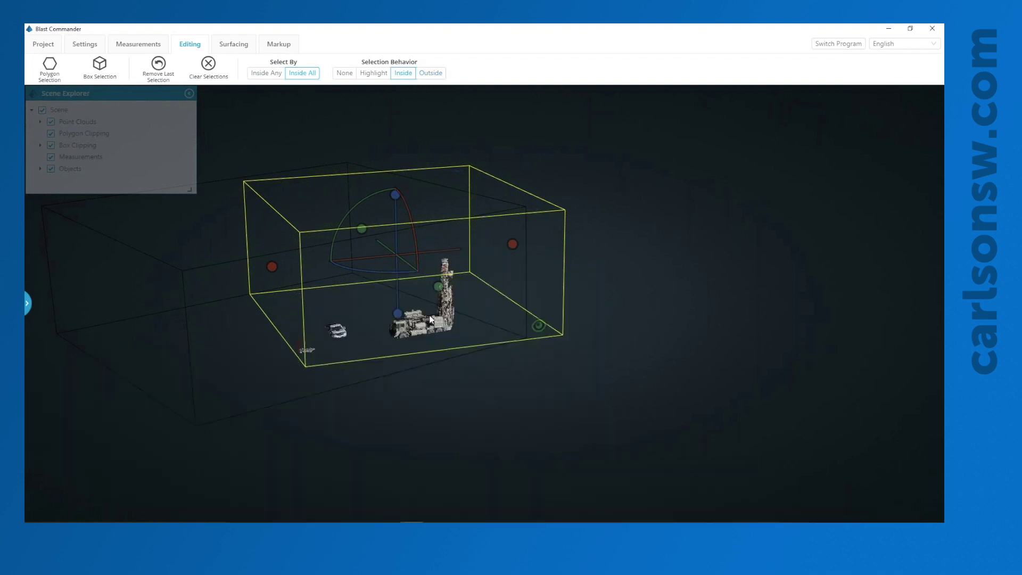
scroll(394, 343, "up", 5)
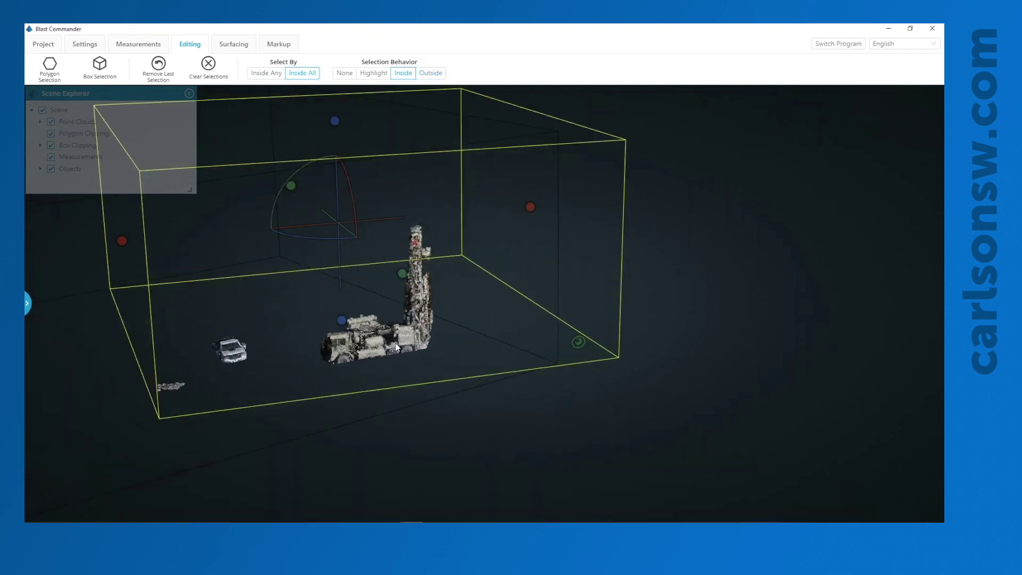
scroll(395, 344, "up", 1)
scroll(377, 416, "down", 5)
left_click_drag(377, 416, 480, 424)
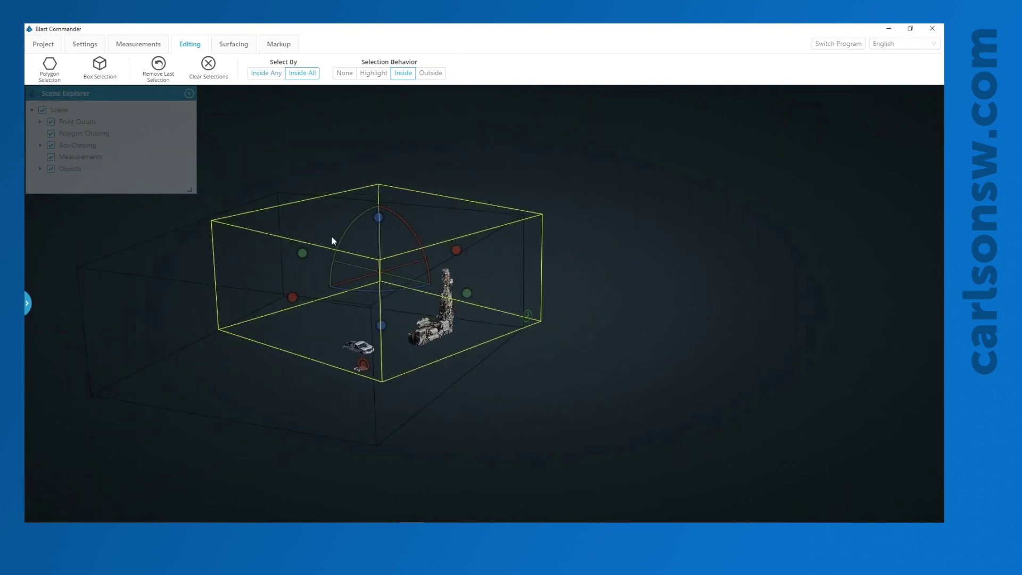
left_click_drag(680, 317, 430, 233)
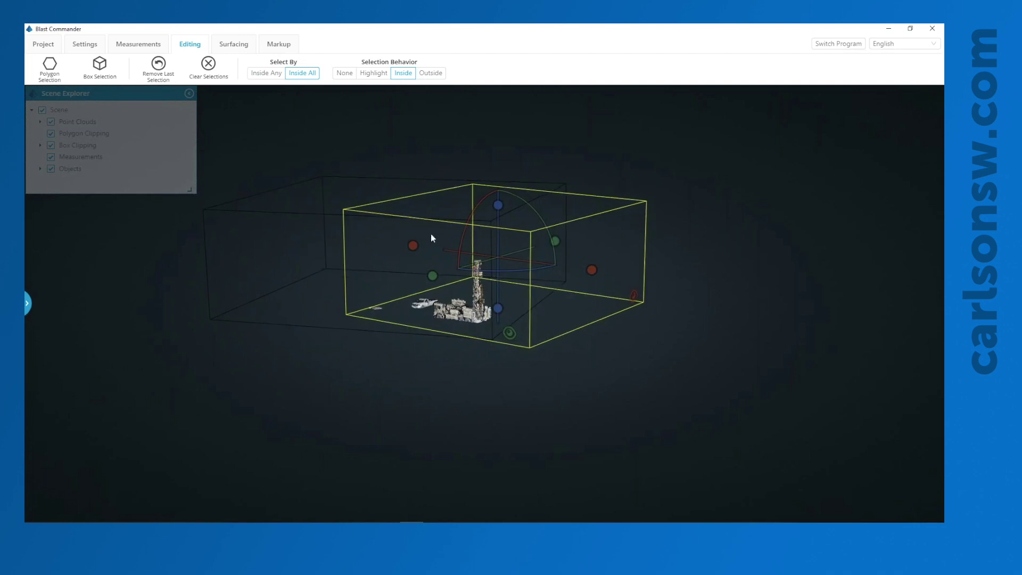
Step: Hide the points shared by both boxes with the Outside behavior, and deactivate the box to view the whole rock face
left_click(430, 73)
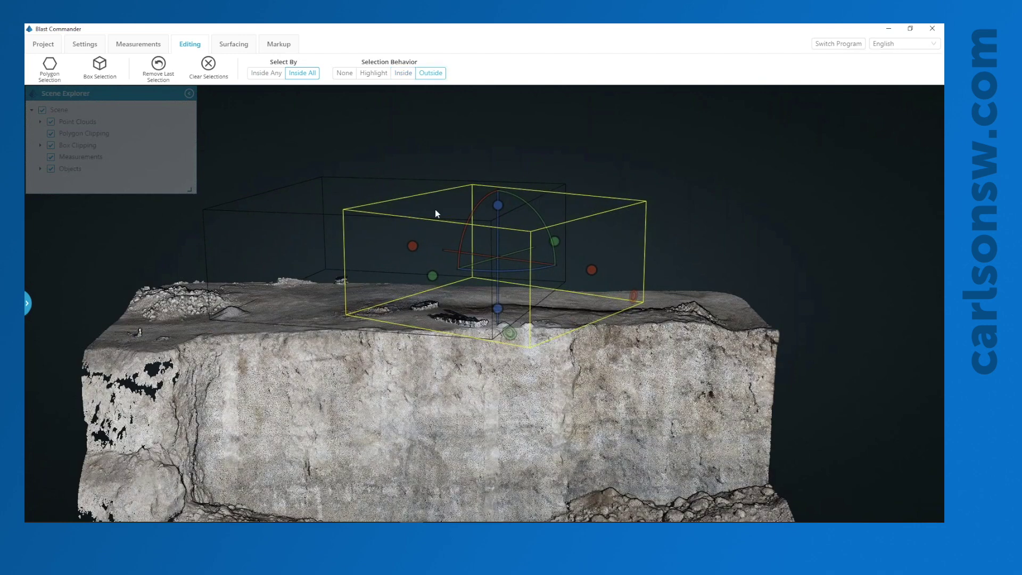
left_click_drag(307, 416, 669, 246)
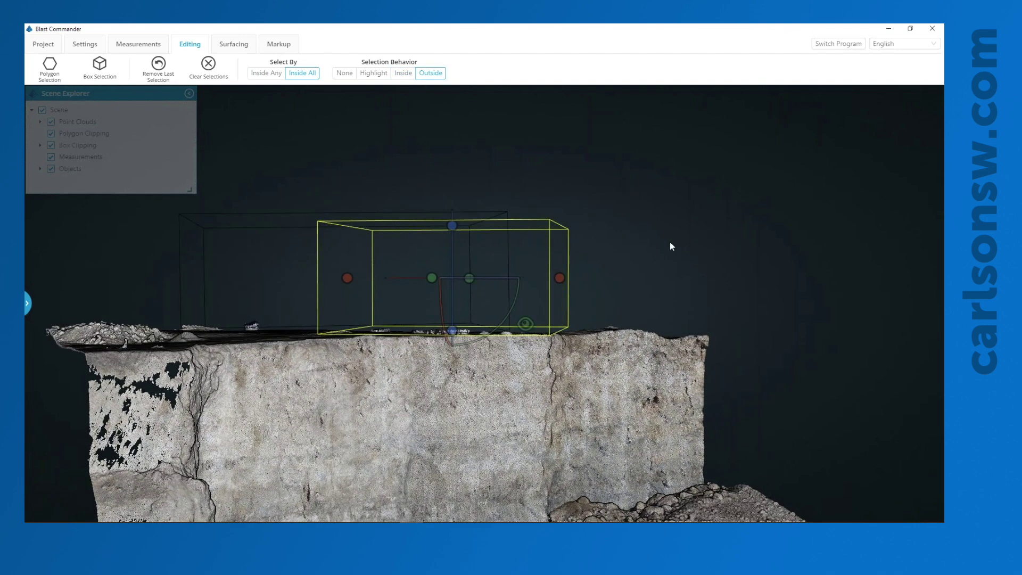
left_click(547, 242)
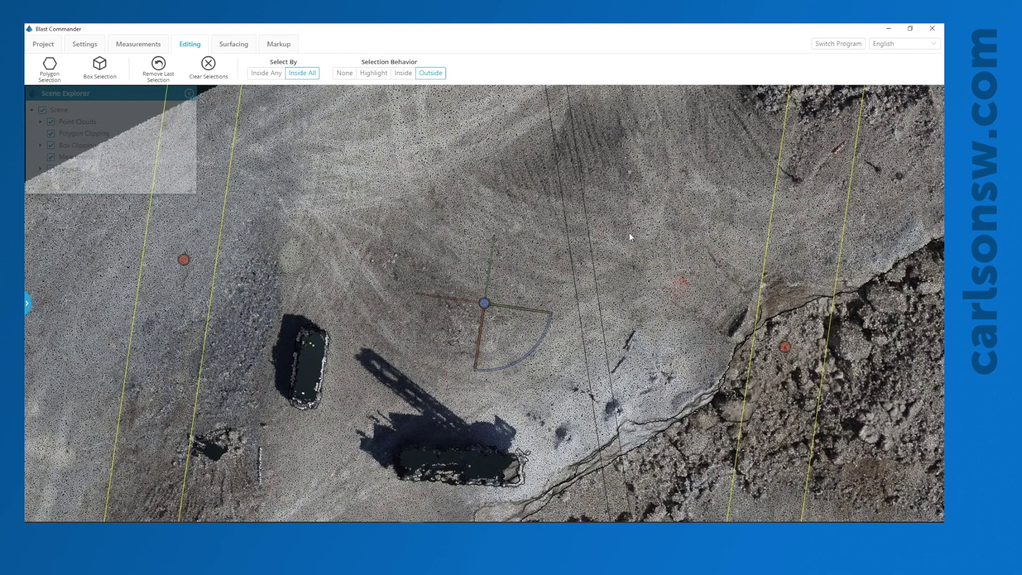
scroll(557, 267, "down", 5)
left_click_drag(555, 267, 397, 322)
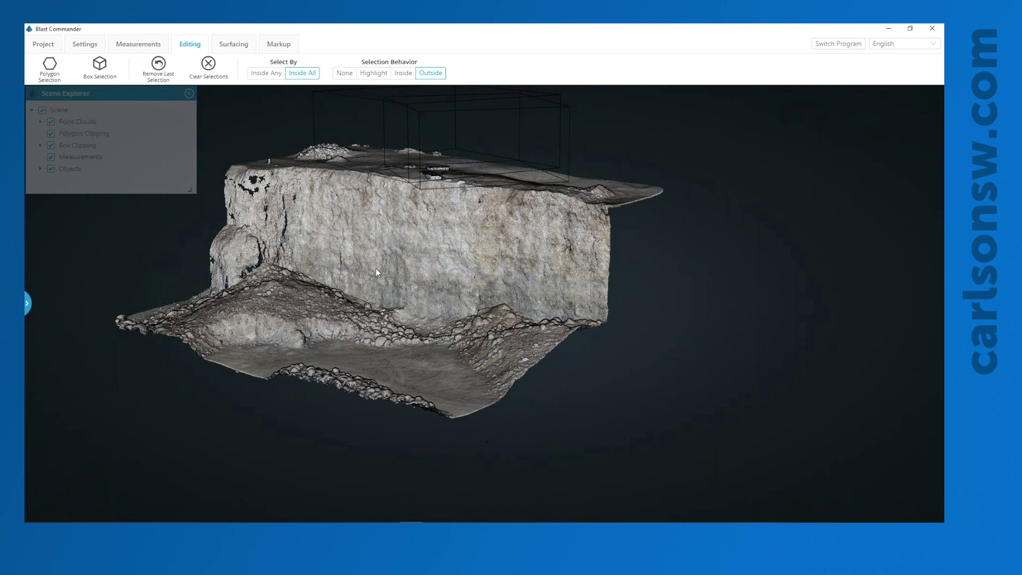
Step: Generate a surface of the quarry point cloud from the current viewpoint with Poisson Detail 8 and Poisson Trim 7
left_click_drag(376, 268, 399, 285)
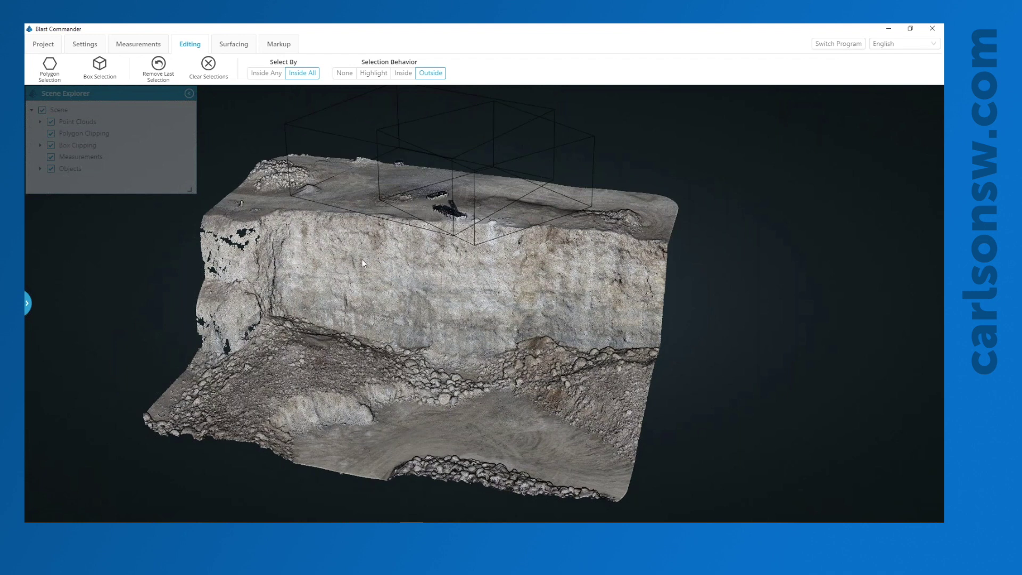
left_click(243, 50)
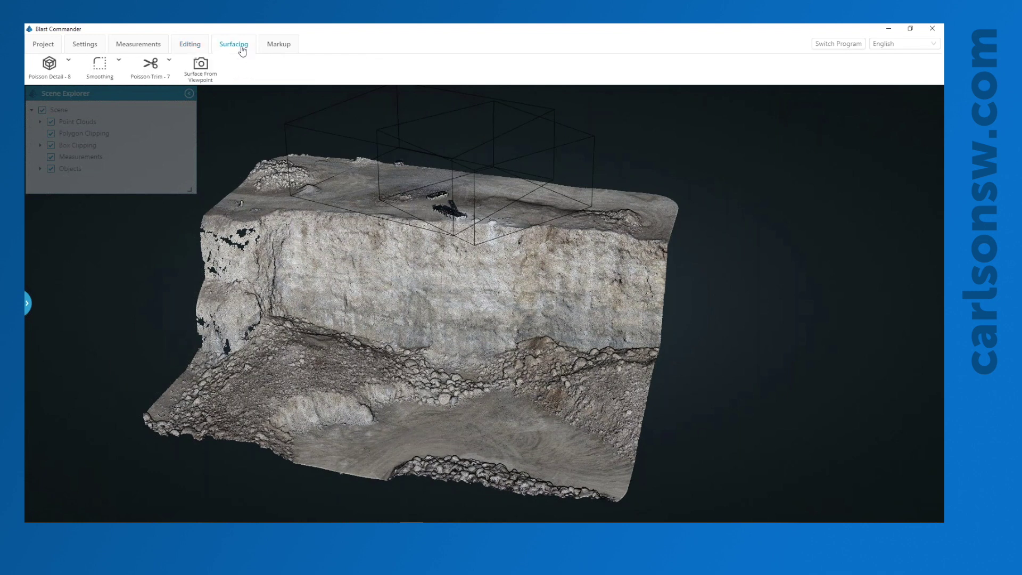
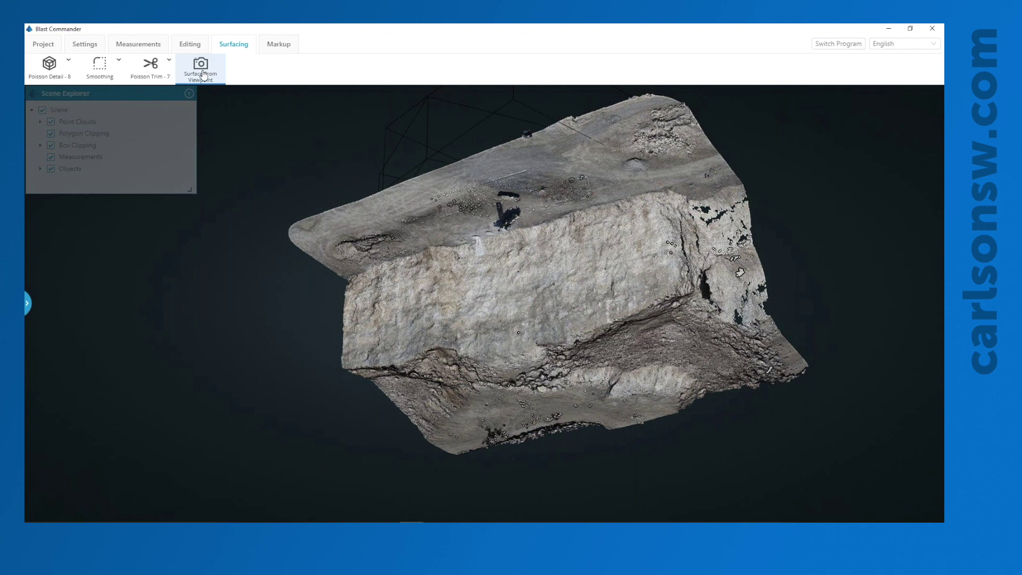
left_click(201, 69)
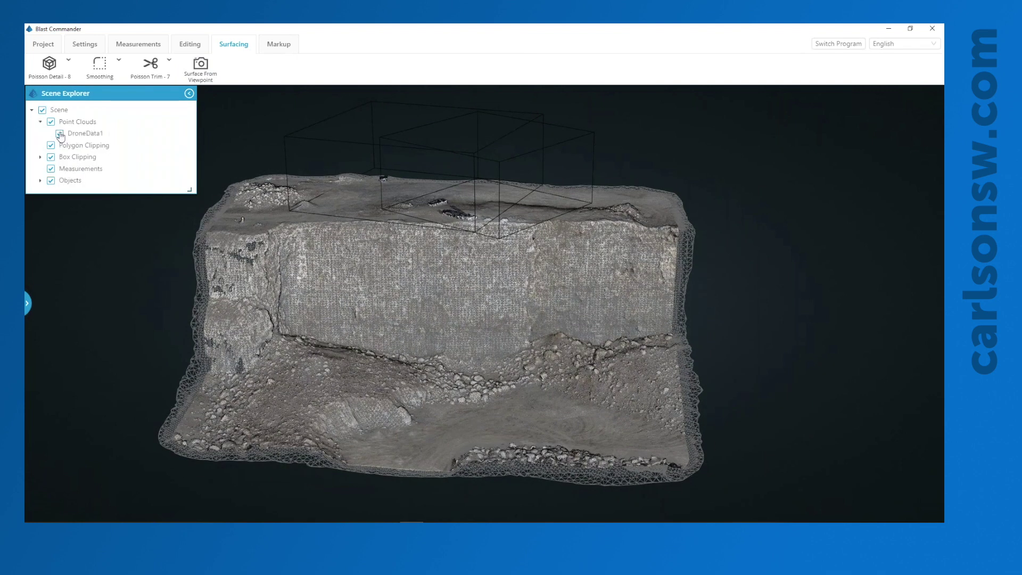
Step: Hide the DroneData1 point cloud so that only the surface mesh is shown
left_click(59, 134)
left_click_drag(509, 344, 537, 333)
left_click(151, 66)
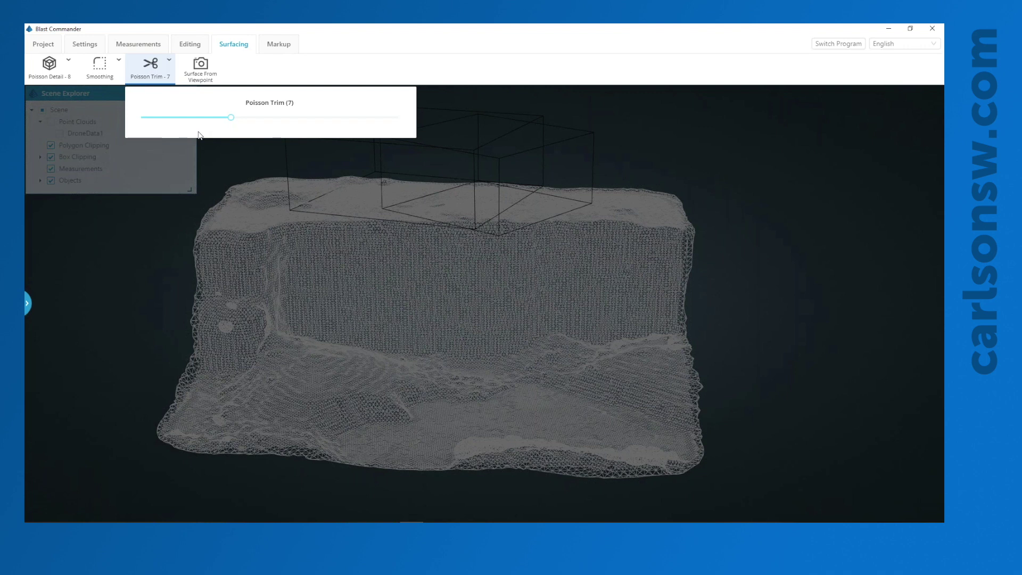
left_click_drag(482, 274, 425, 275)
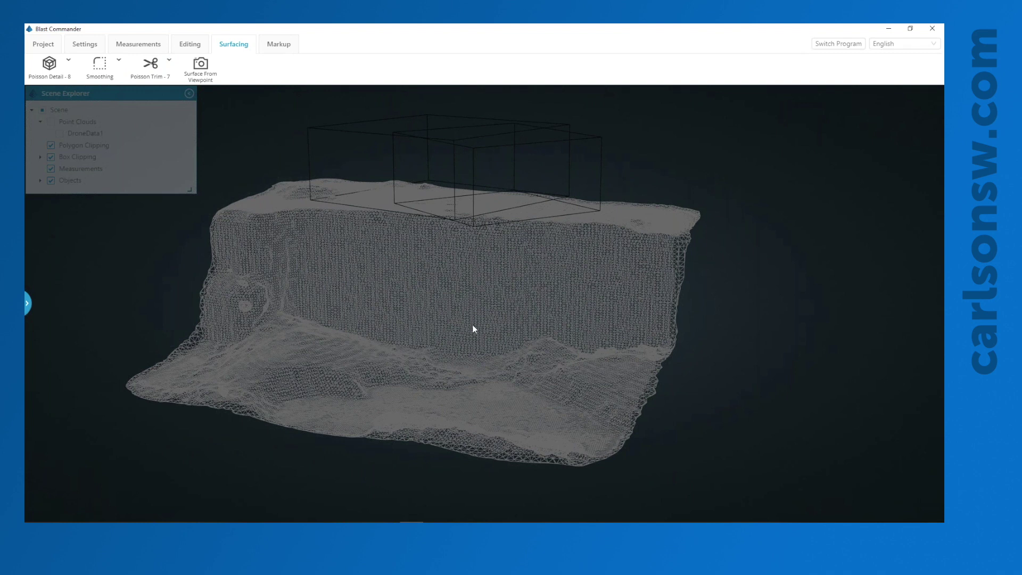
Step: Lower the surface's Poisson Trim in stages to 5.17, 3.28 and 2.09, and inspect the outer edges of the mesh
left_click(153, 65)
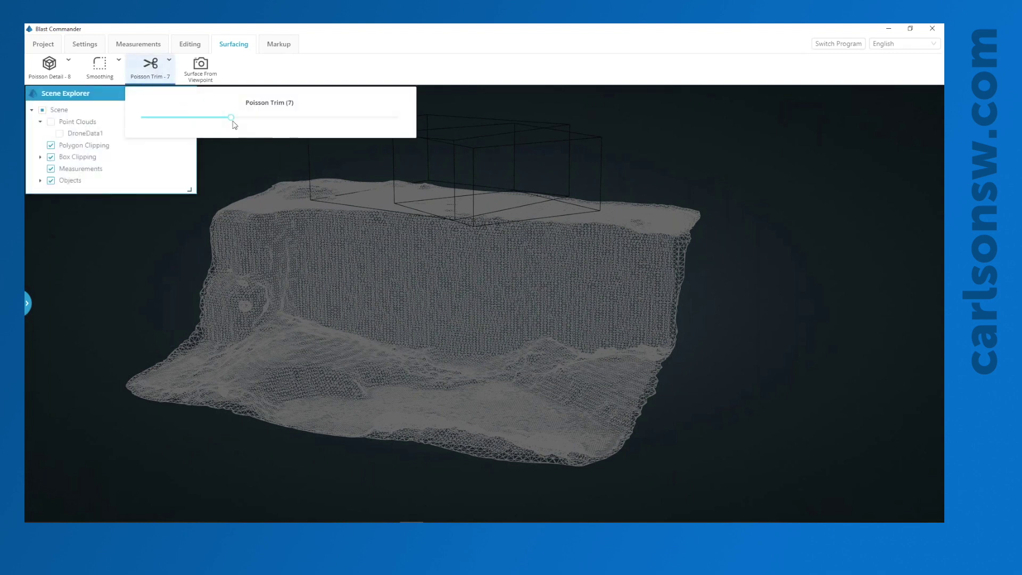
left_click_drag(232, 118, 209, 149)
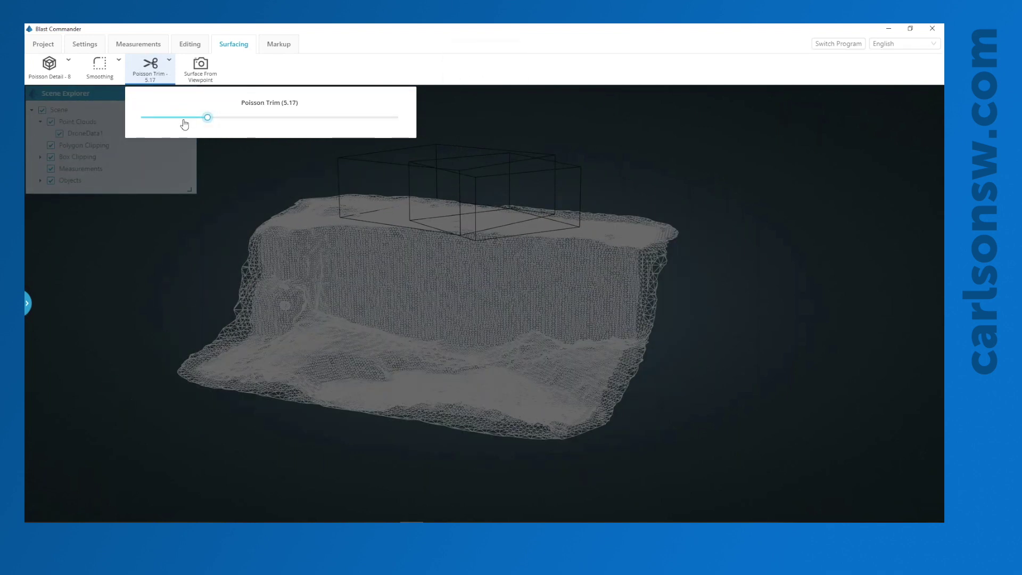
left_click(185, 125)
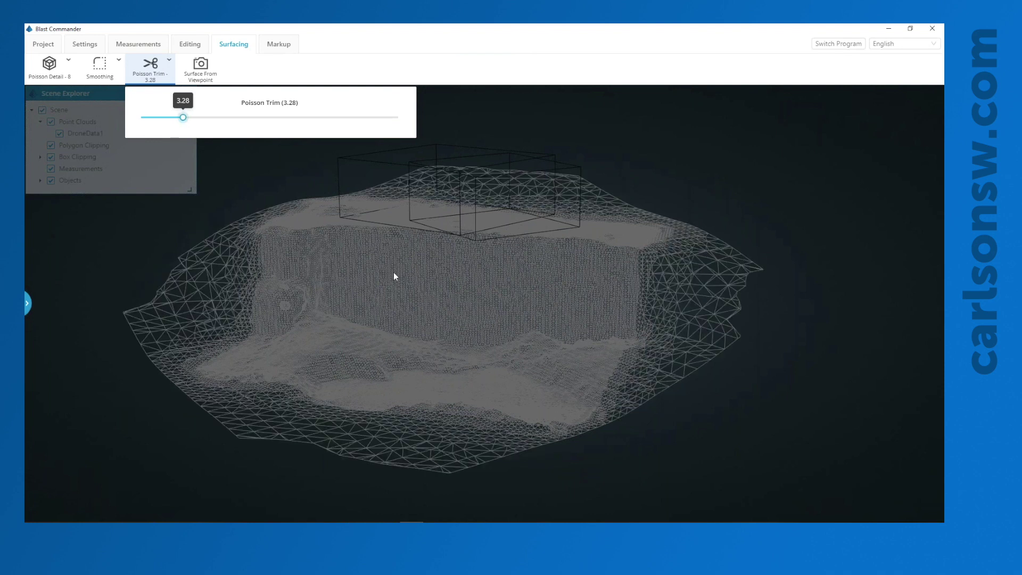
scroll(394, 272, "down", 2)
left_click(168, 118)
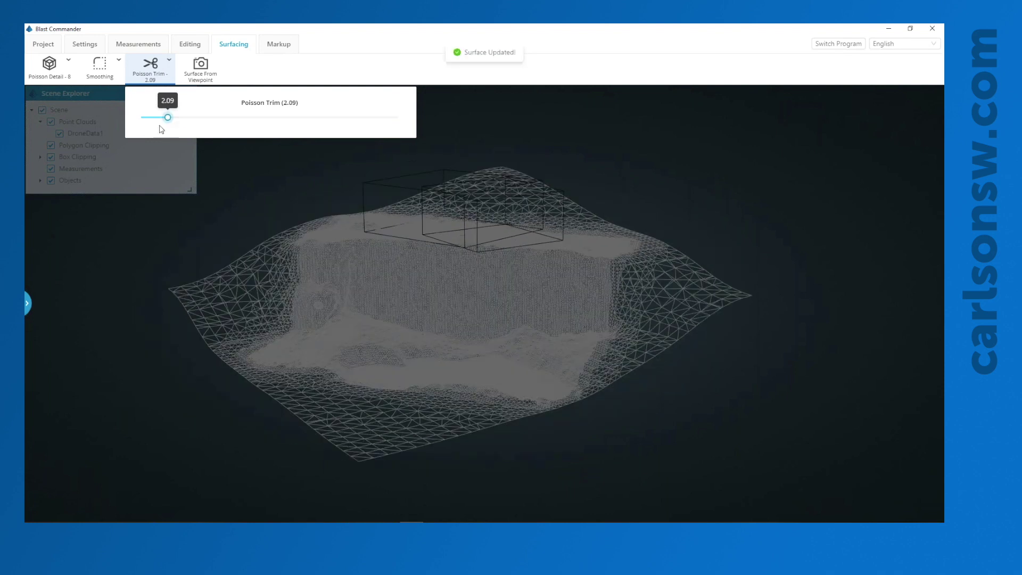
left_click_drag(479, 335, 543, 329)
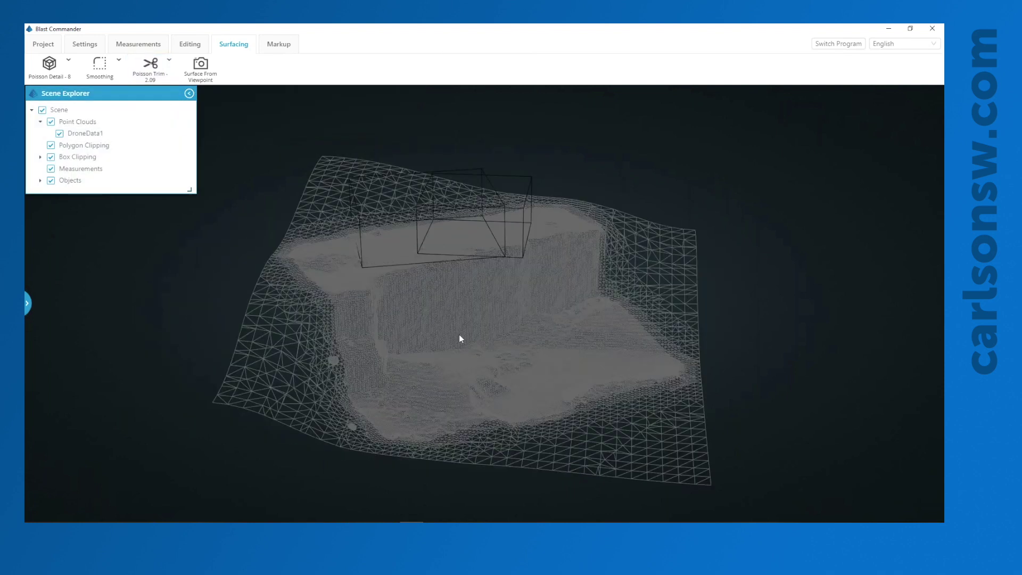
left_click_drag(461, 339, 359, 324)
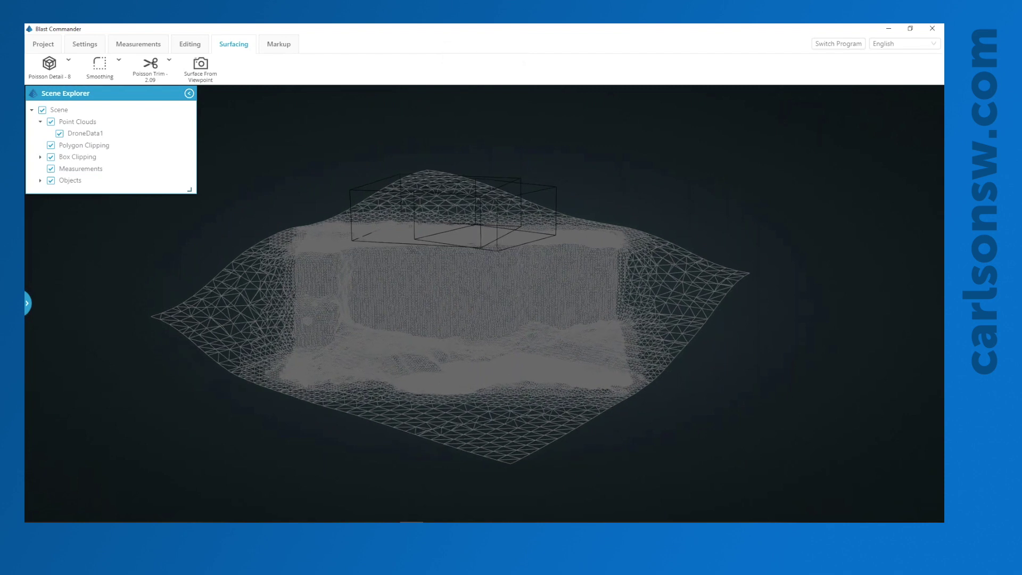
Step: Raise the surface's Poisson Trim in stages to 6.22, 7.9, 8.64 and 10.61
left_click(150, 67)
left_click(221, 117)
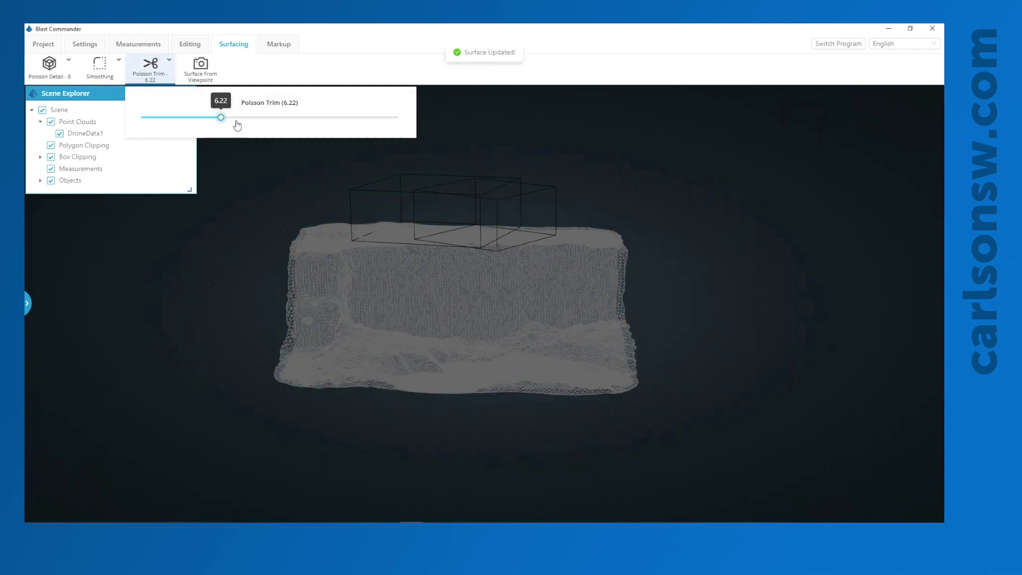
left_click(243, 118)
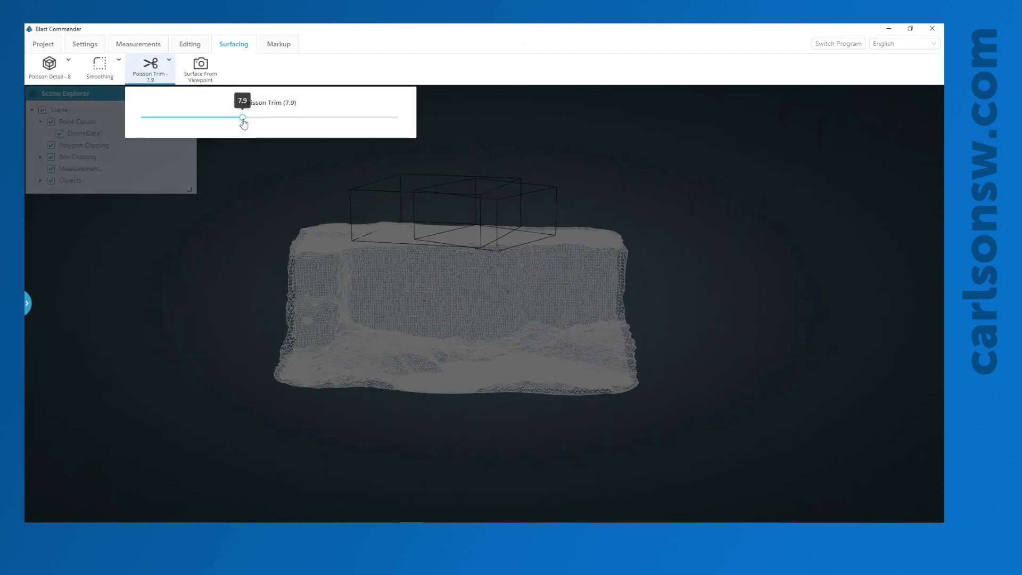
left_click_drag(244, 118, 252, 118)
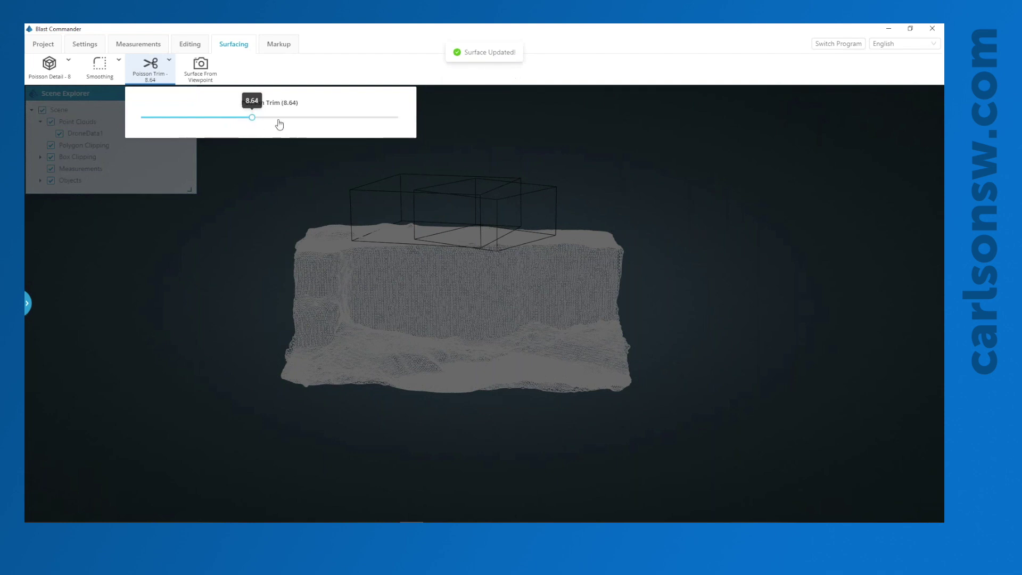
left_click(278, 118)
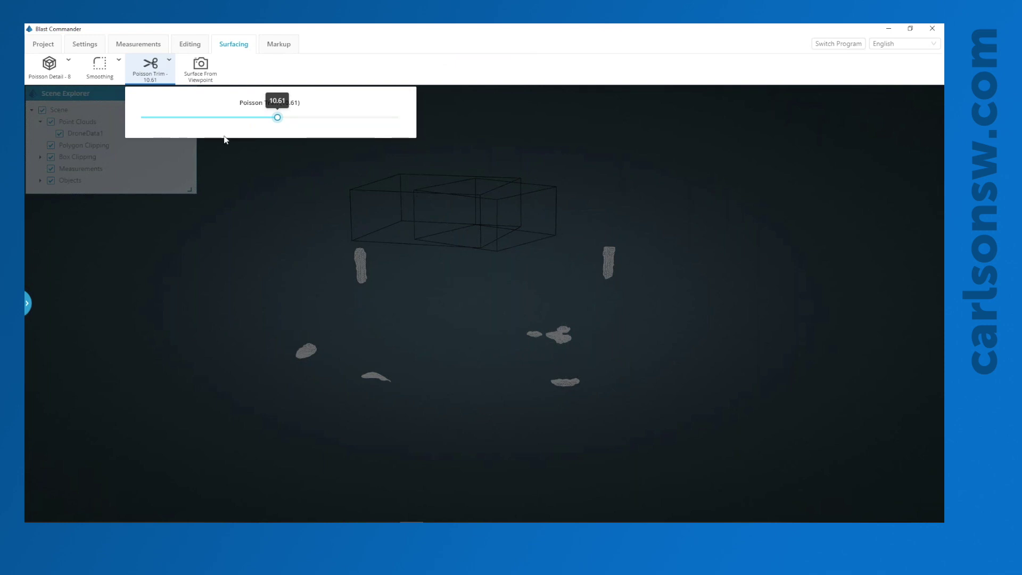
Step: Set the Poisson Trim to 6.41 and view the mesh from a higher angle
left_click(223, 117)
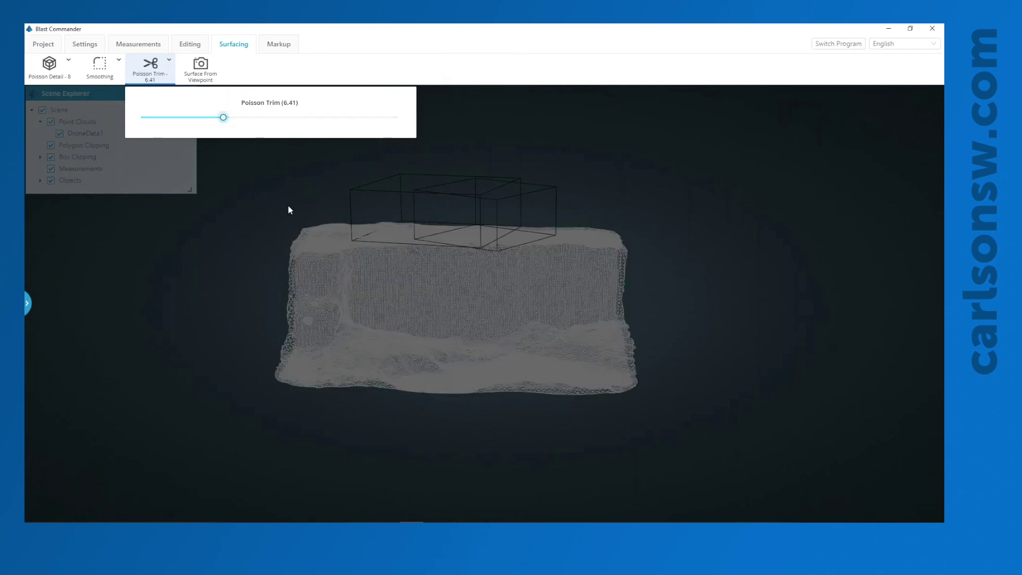
left_click_drag(288, 209, 269, 241)
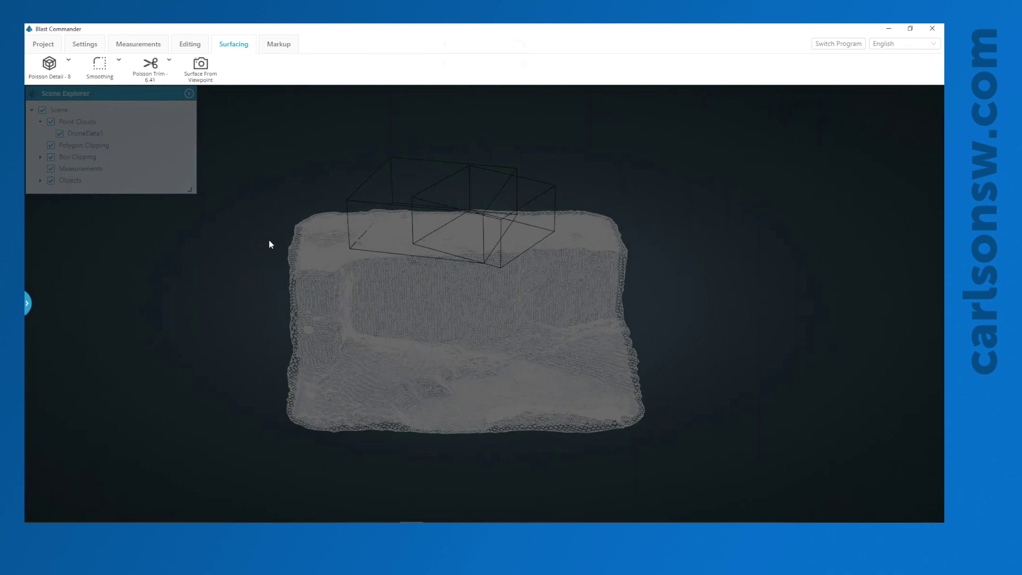
left_click(151, 68)
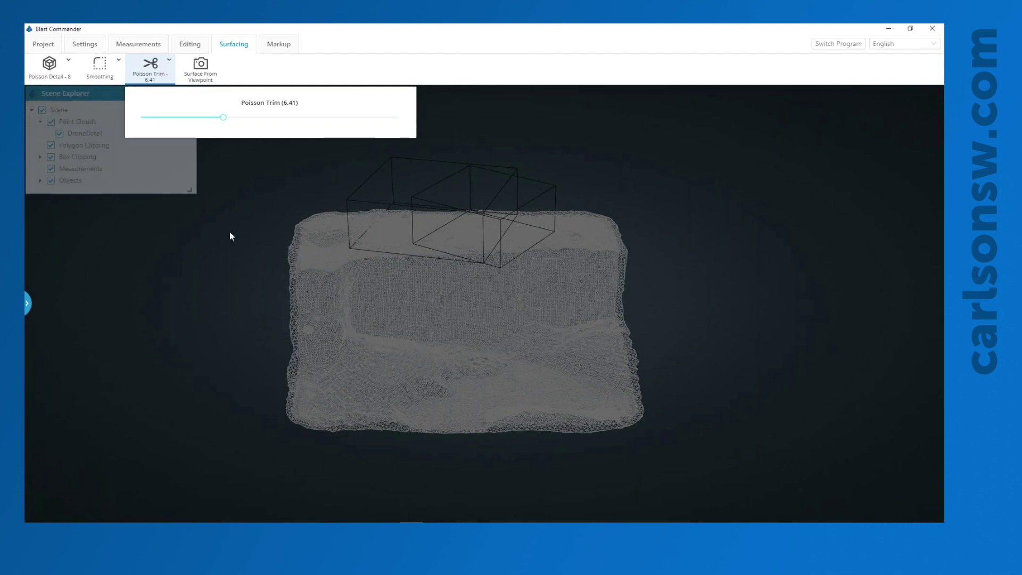
left_click(230, 295)
Step: Set the Poisson Detail to 14.07 for a finer surface mesh
left_click_drag(230, 300, 575, 314)
scroll(480, 322, "up", 3)
left_click(52, 80)
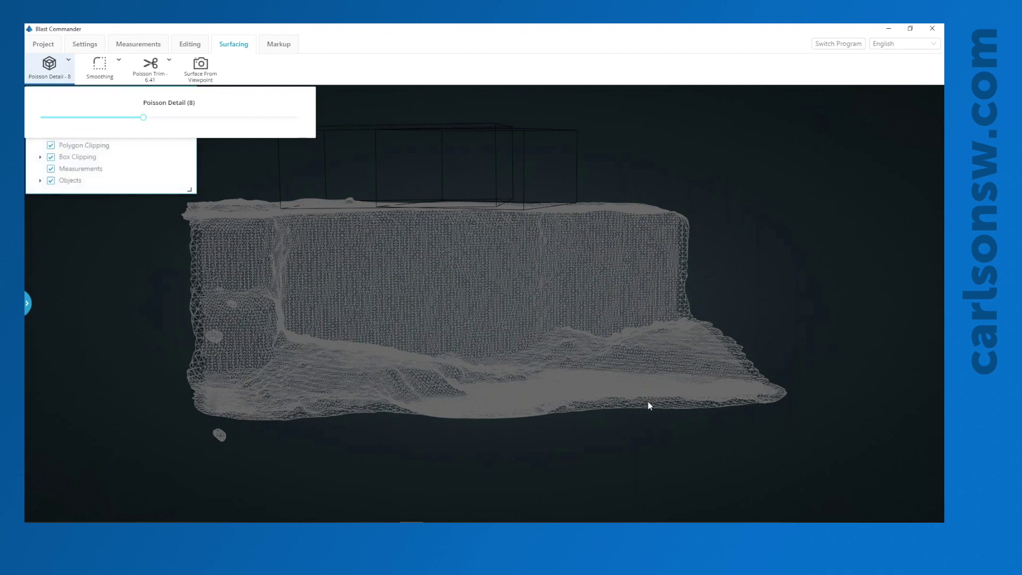
left_click_drag(147, 123, 223, 124)
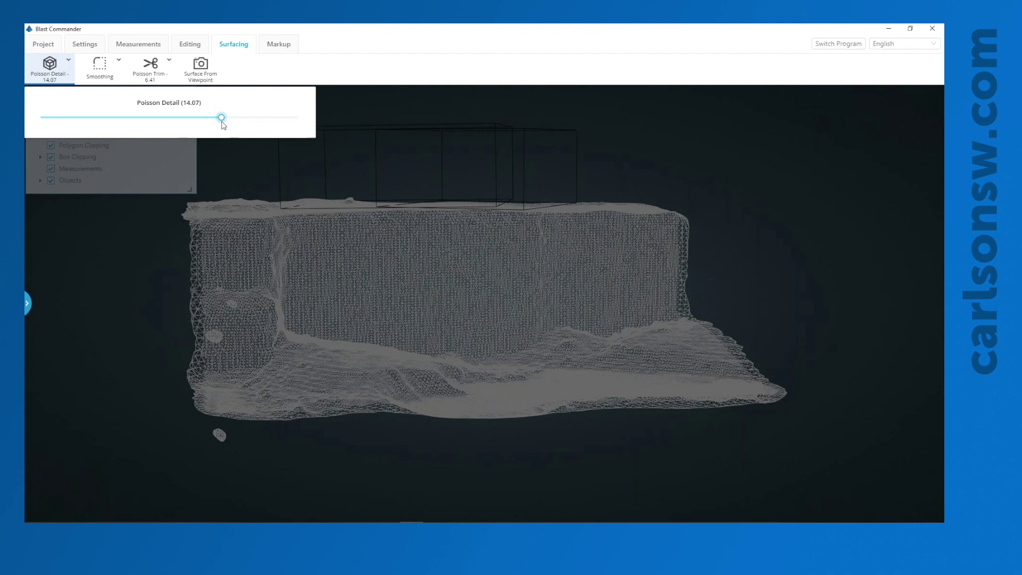
left_click(553, 246)
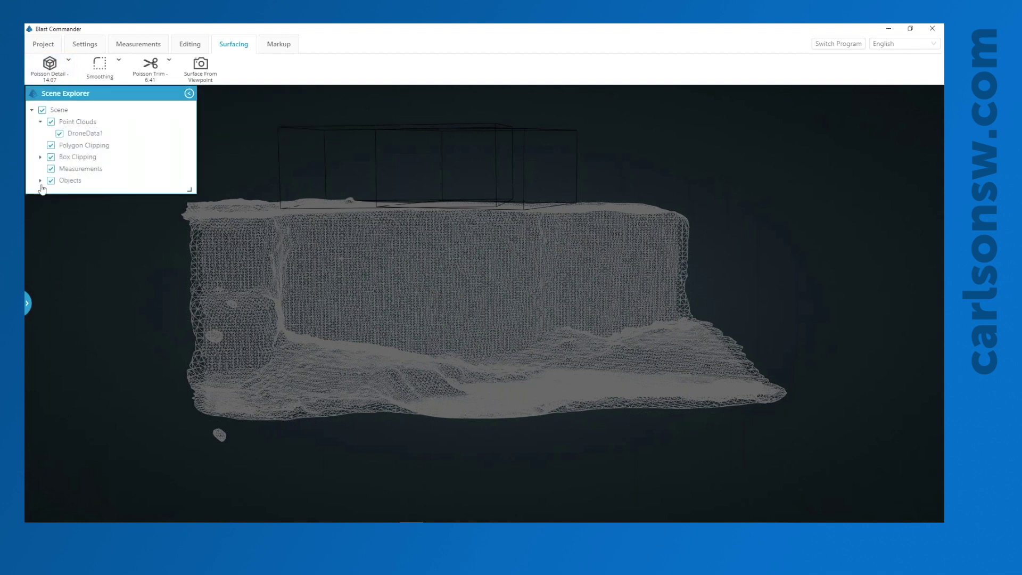
Step: Expand the scene's objects and view the save and delete options of the DroneData1 surface
left_click(40, 180)
right_click(85, 206)
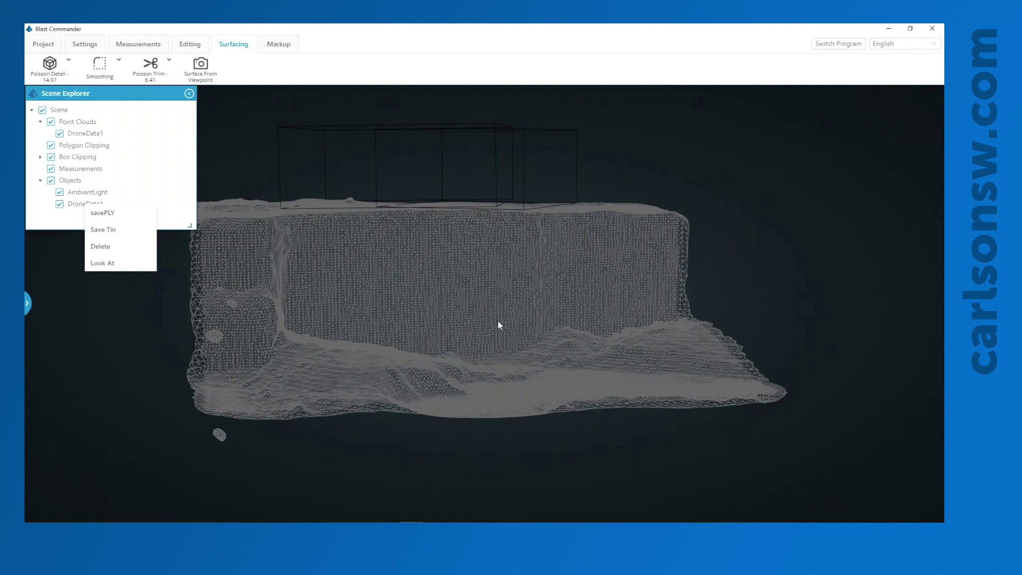
left_click_drag(498, 321, 510, 320)
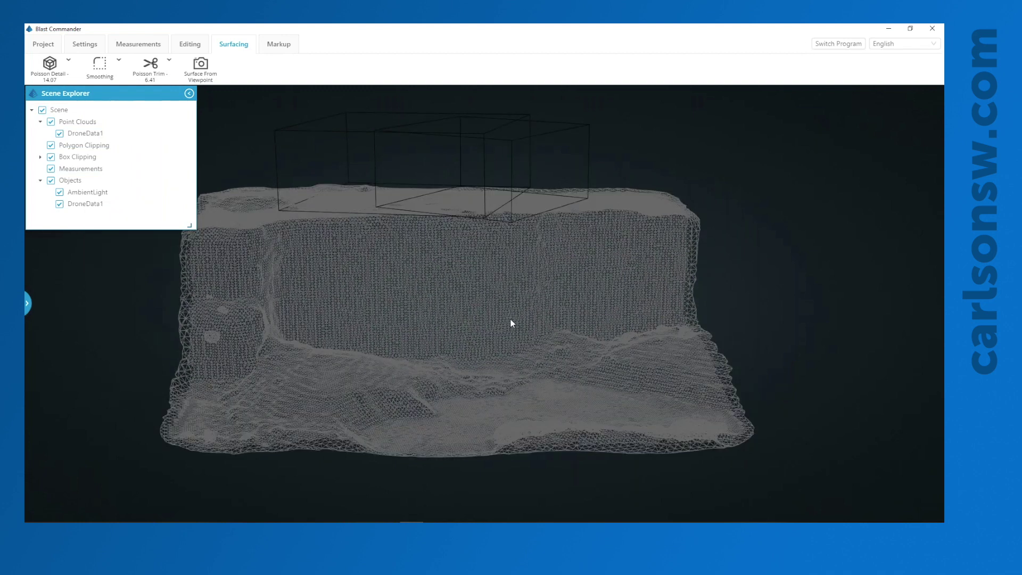
Step: Set the Poisson Trim to 8.75, trying 8.19 and a higher value first
left_click(50, 75)
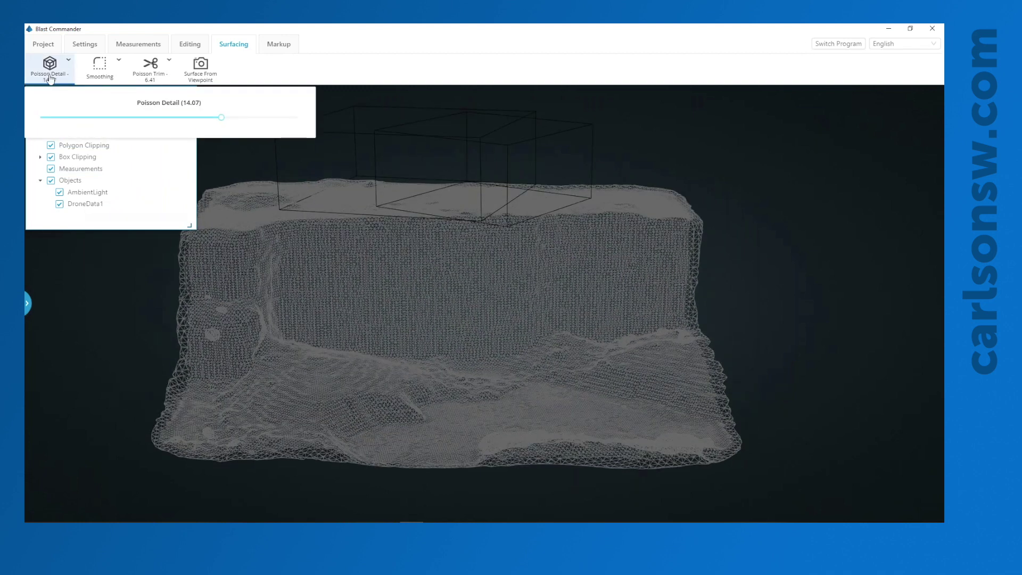
left_click(218, 287)
left_click(150, 70)
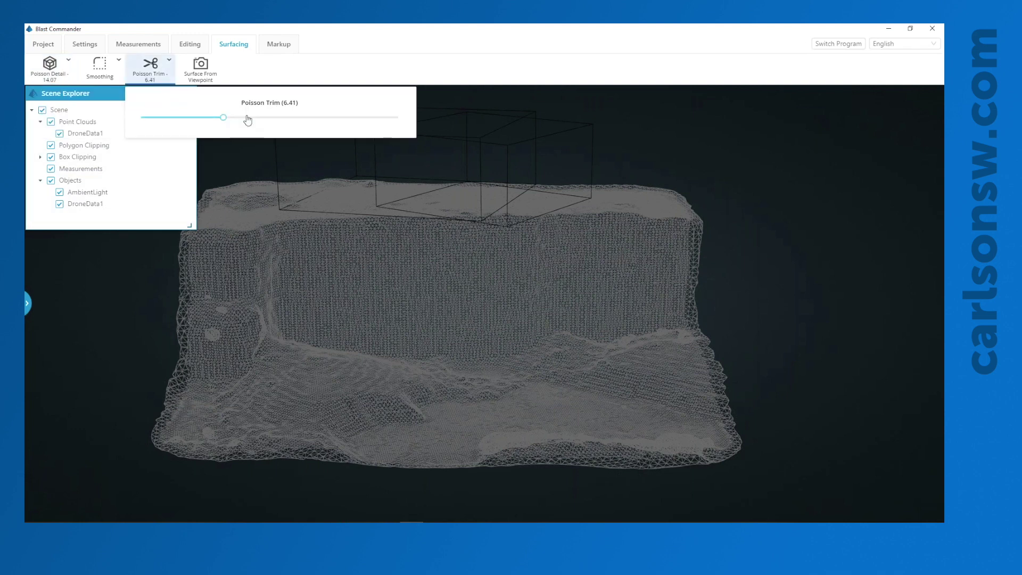
left_click(247, 118)
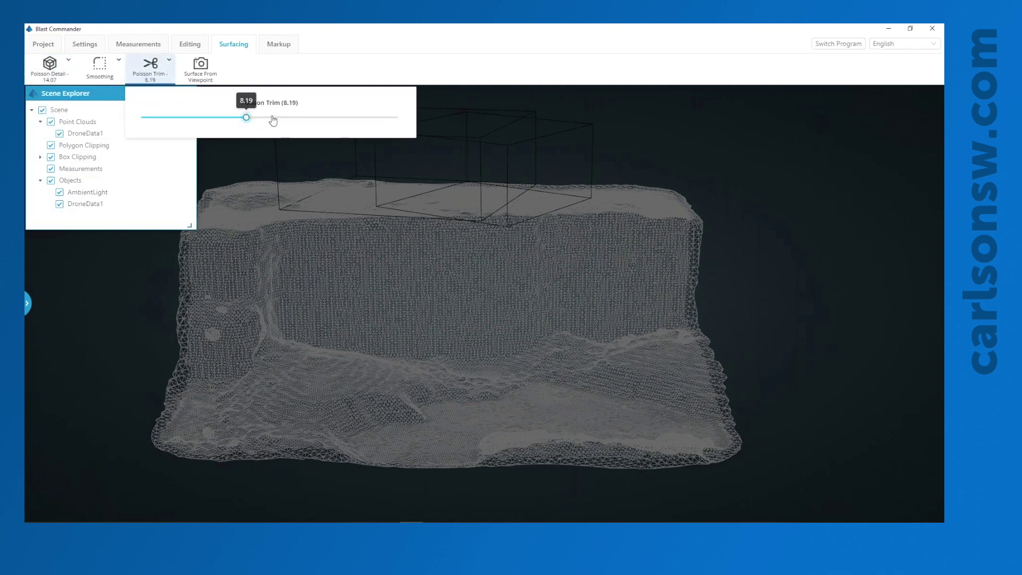
left_click(275, 118)
left_click(253, 117)
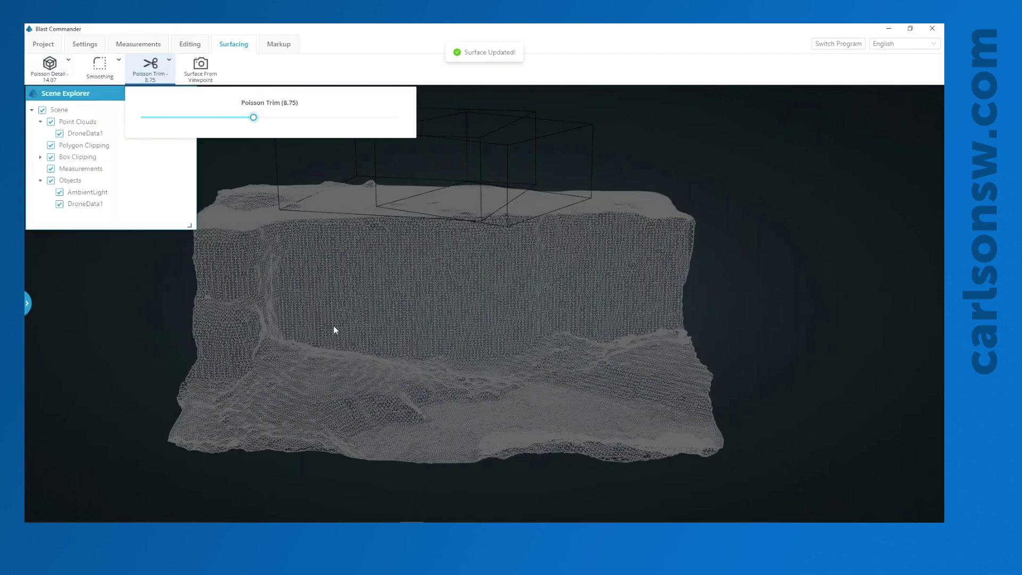
left_click_drag(295, 307, 262, 305)
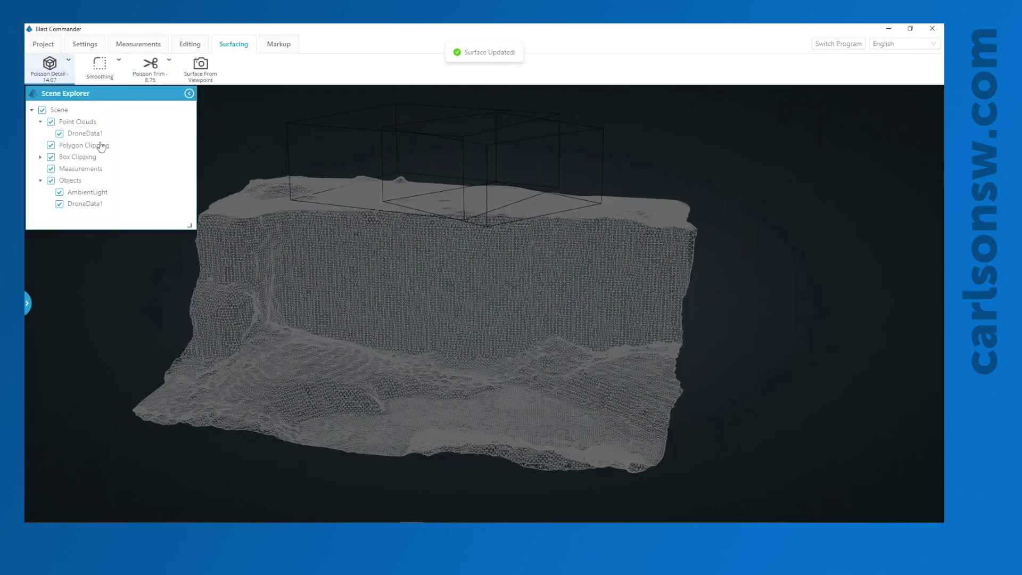
Step: Regenerate the surface from the current viewpoint with Poisson Detail 14.07 and Poisson Trim 8.75
left_click(205, 71)
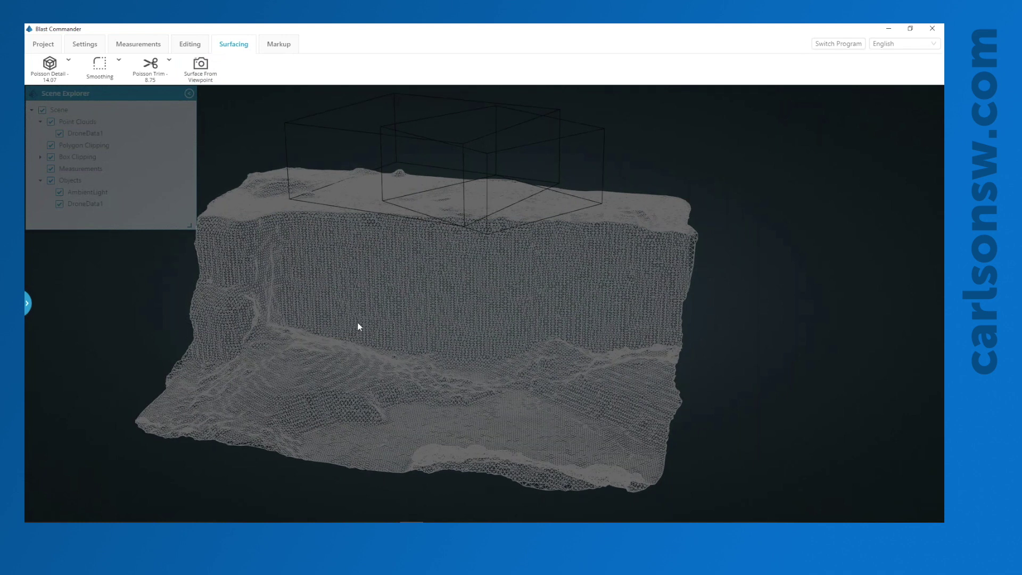
left_click_drag(367, 320, 554, 343)
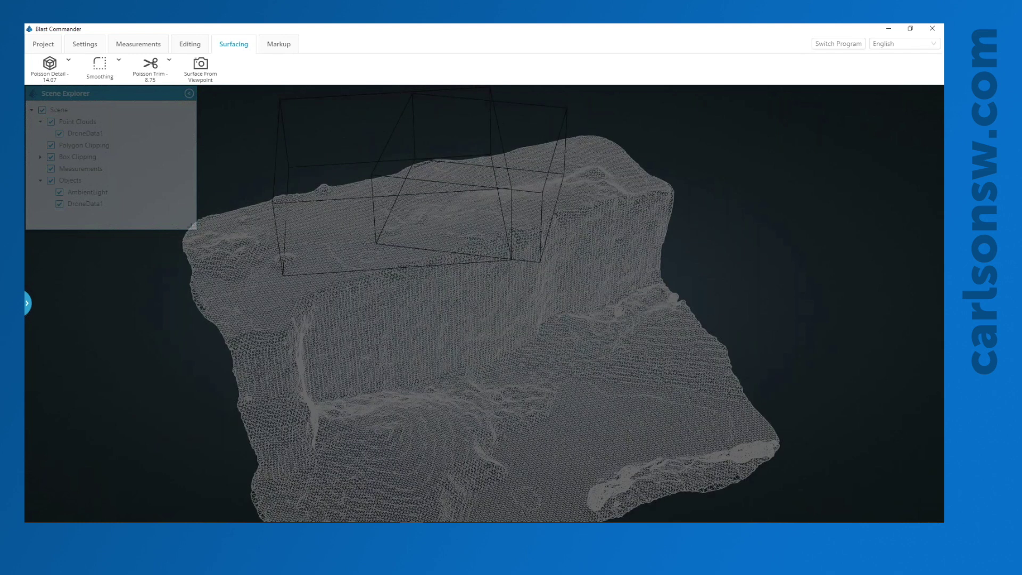
Step: Show the DroneData1 point cloud over the surface mesh and compare the two from several angles
left_click(60, 133)
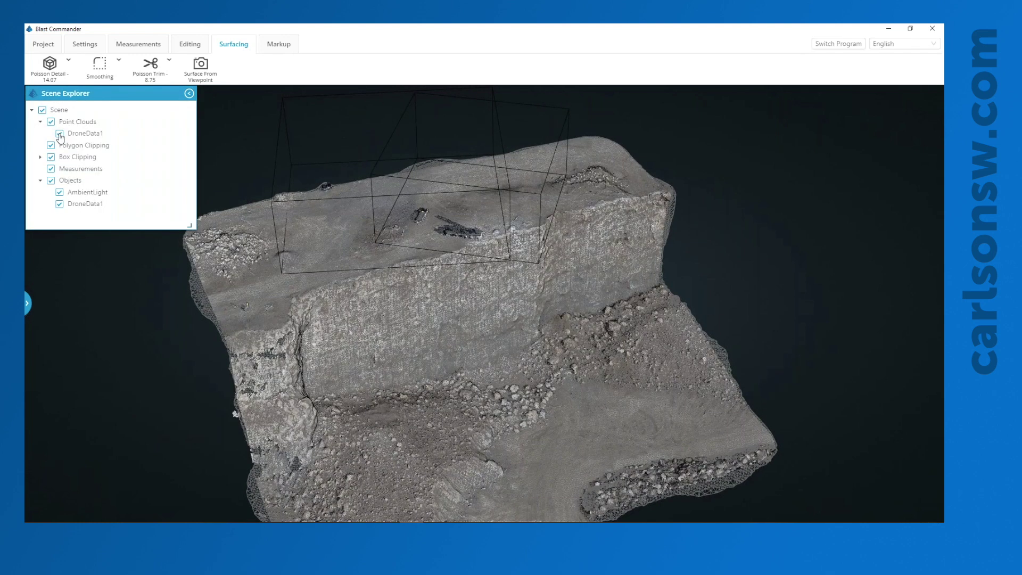
left_click_drag(343, 317, 640, 241)
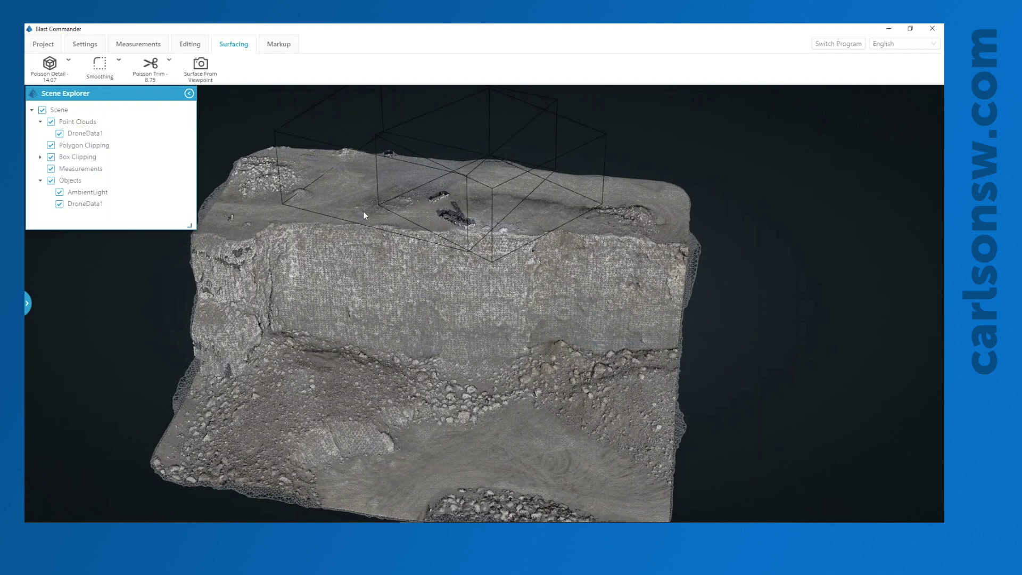
left_click_drag(267, 341, 283, 154)
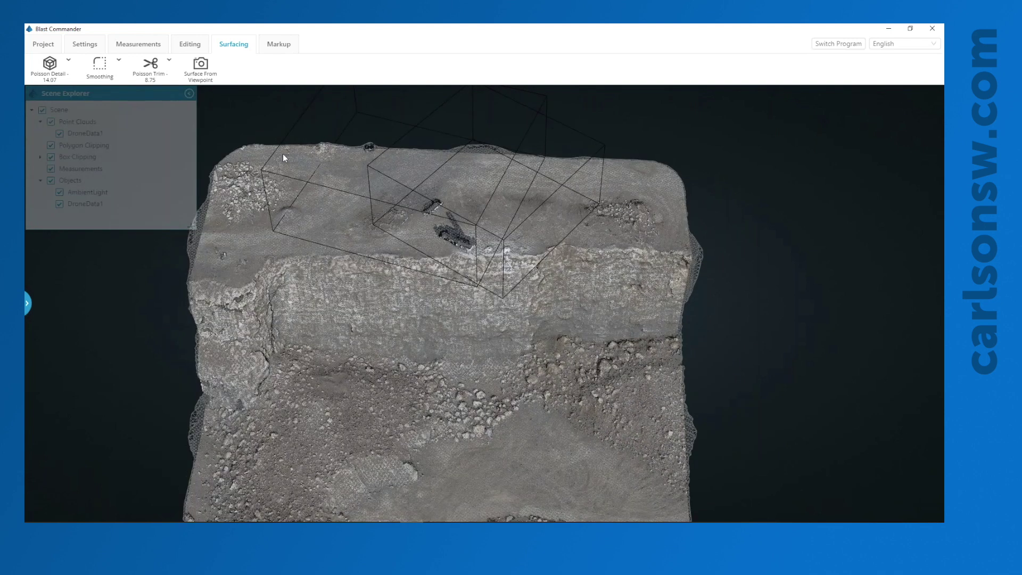
Step: Insert hole collars at the drill-cutting mounds on the bench beside the drill rig
left_click(285, 46)
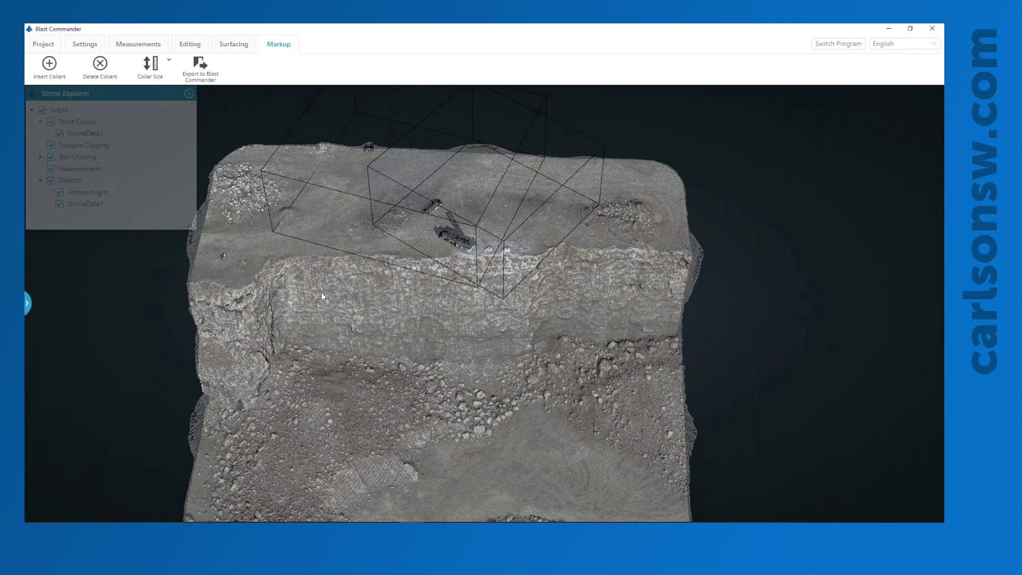
scroll(321, 296, "up", 1)
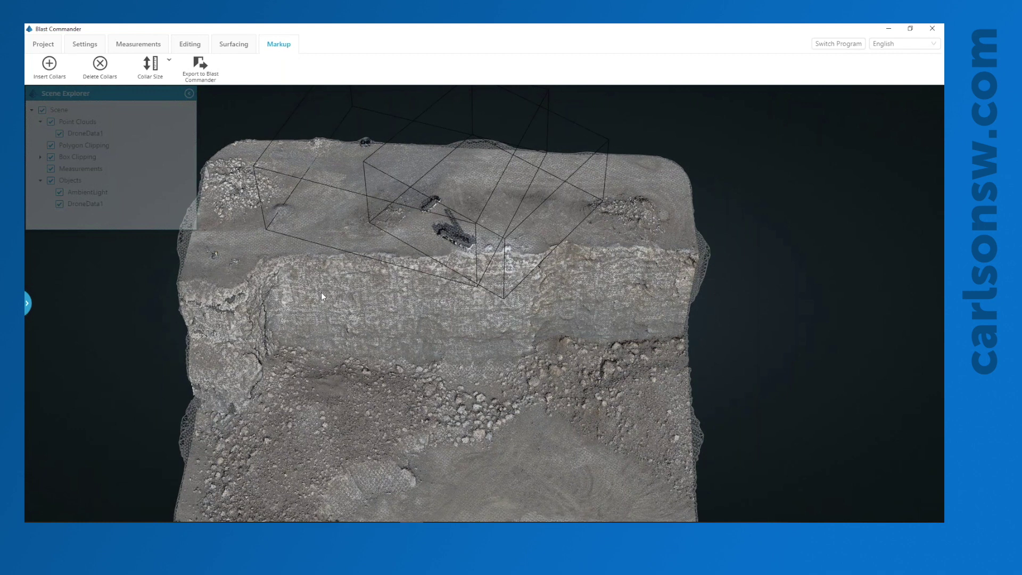
scroll(321, 296, "up", 3)
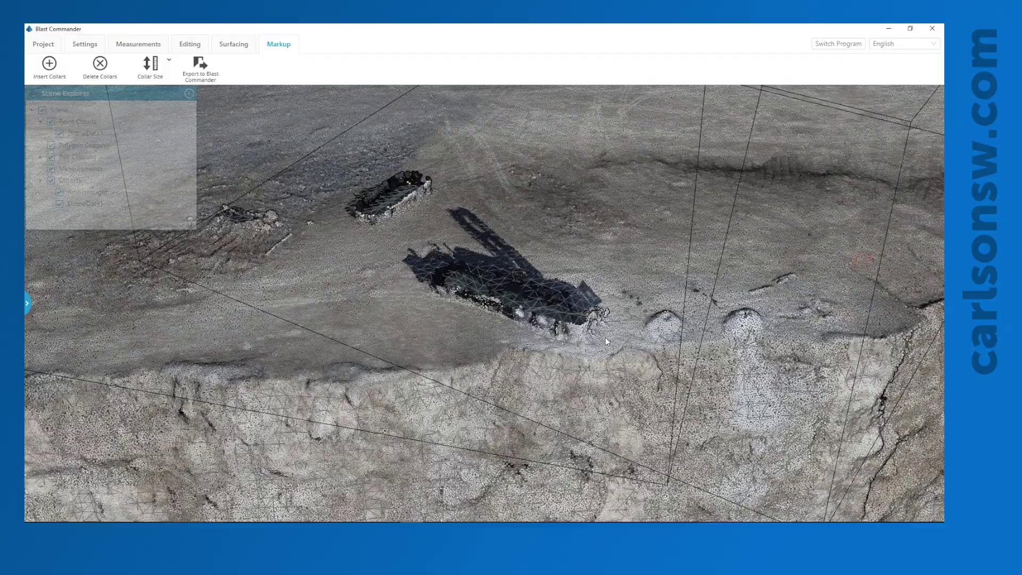
middle_click_drag(605, 337, 358, 200)
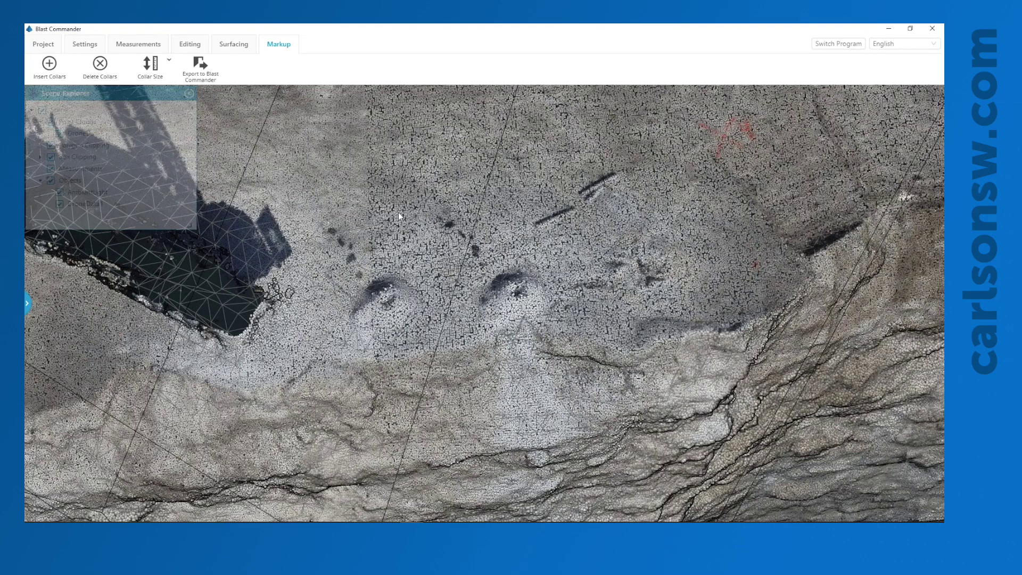
middle_click_drag(398, 212, 397, 252)
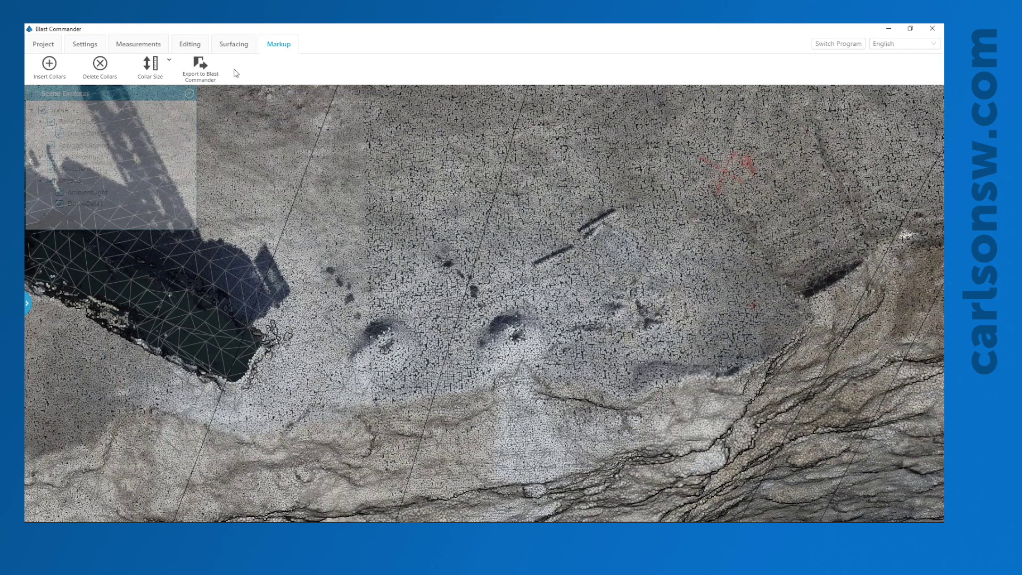
left_click(49, 66)
left_click(435, 345)
left_click(515, 343)
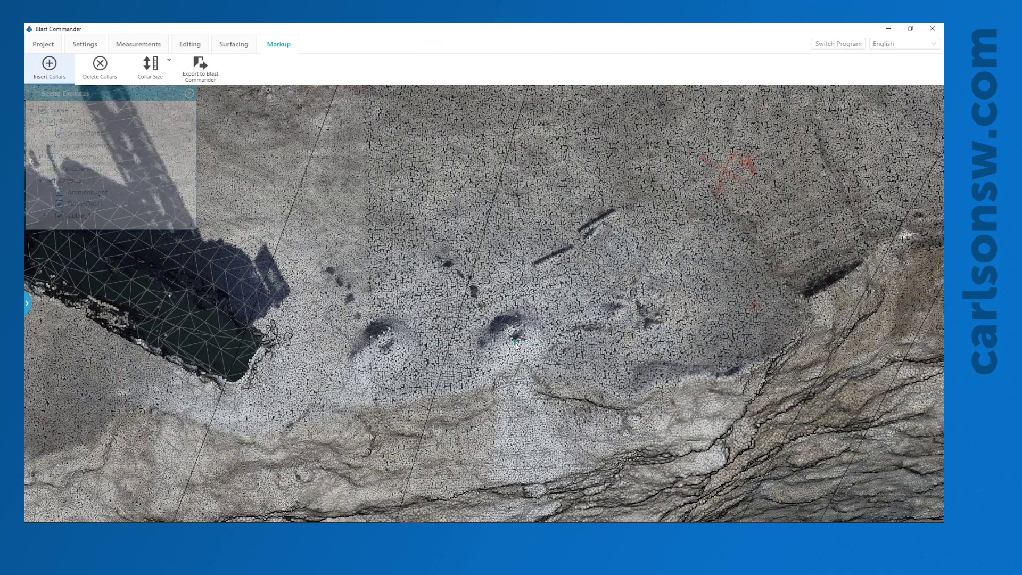
Step: Insert more hole collars along the bench crest in front of the drill rig
scroll(516, 342, "down", 10)
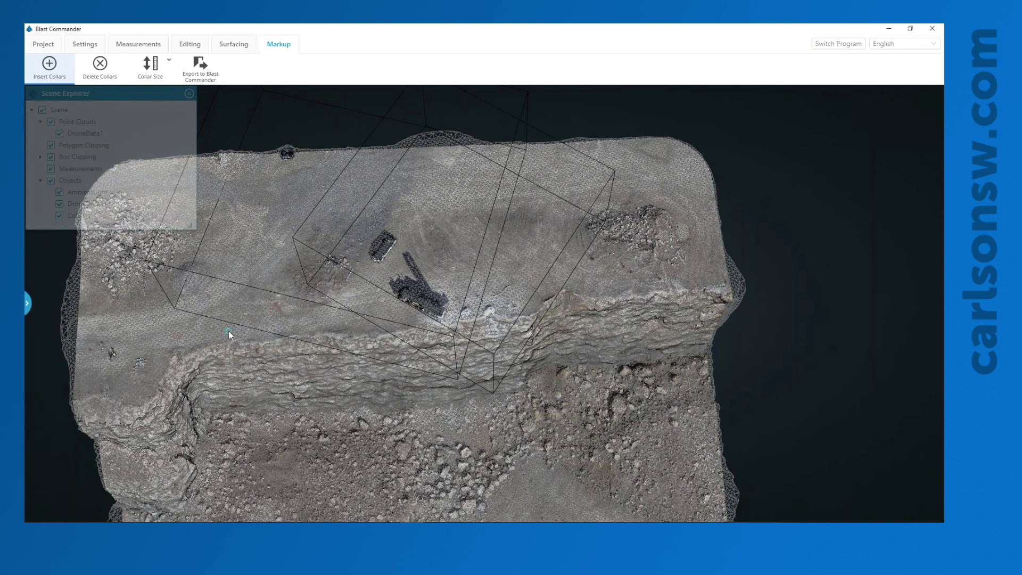
left_click(260, 330)
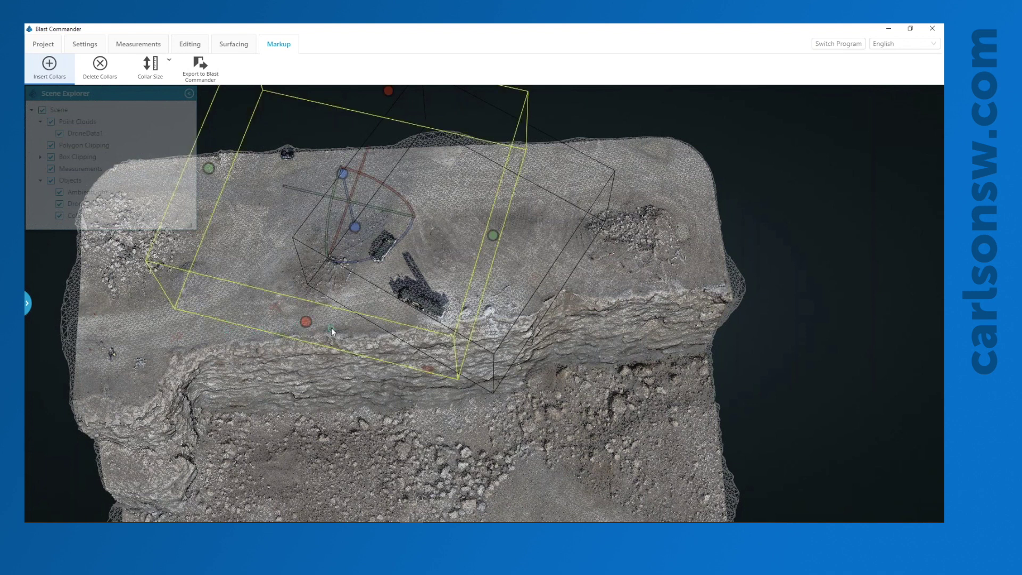
left_click(331, 327)
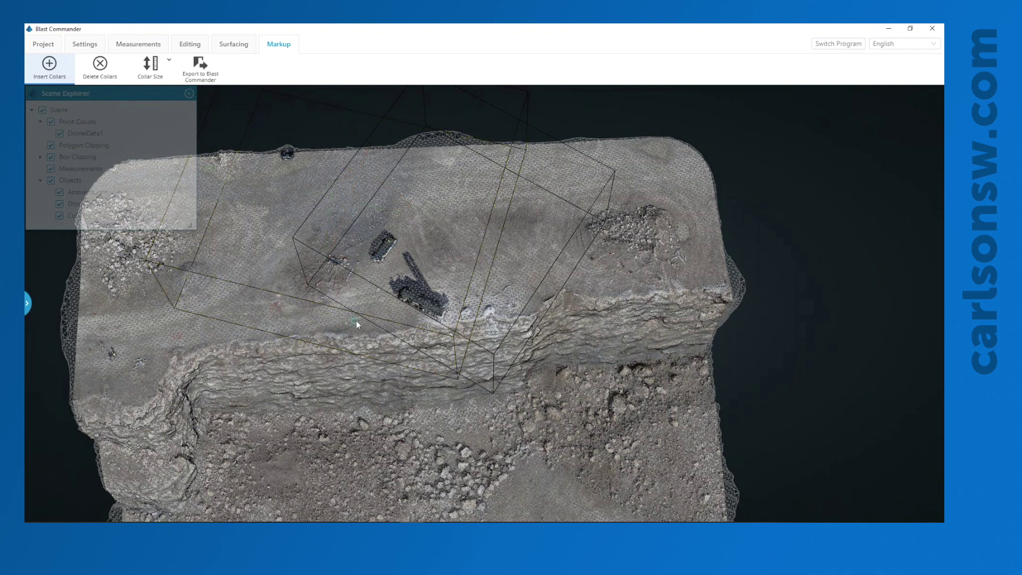
left_click(356, 321)
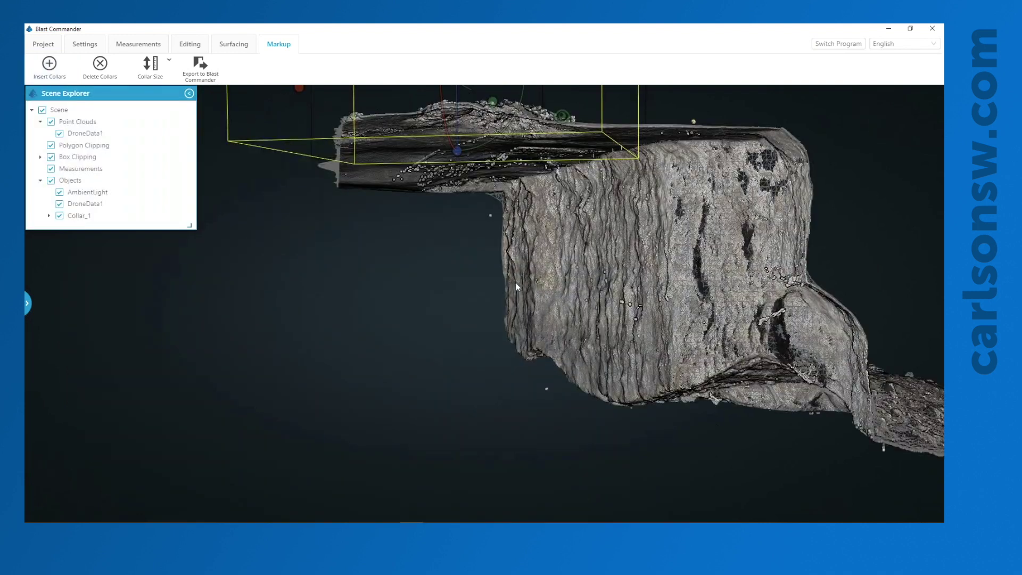
Step: Examine the inserted collars along the crest close up and view the whole quarry face from the side
scroll(516, 282, "up", 3)
scroll(516, 282, "up", 3)
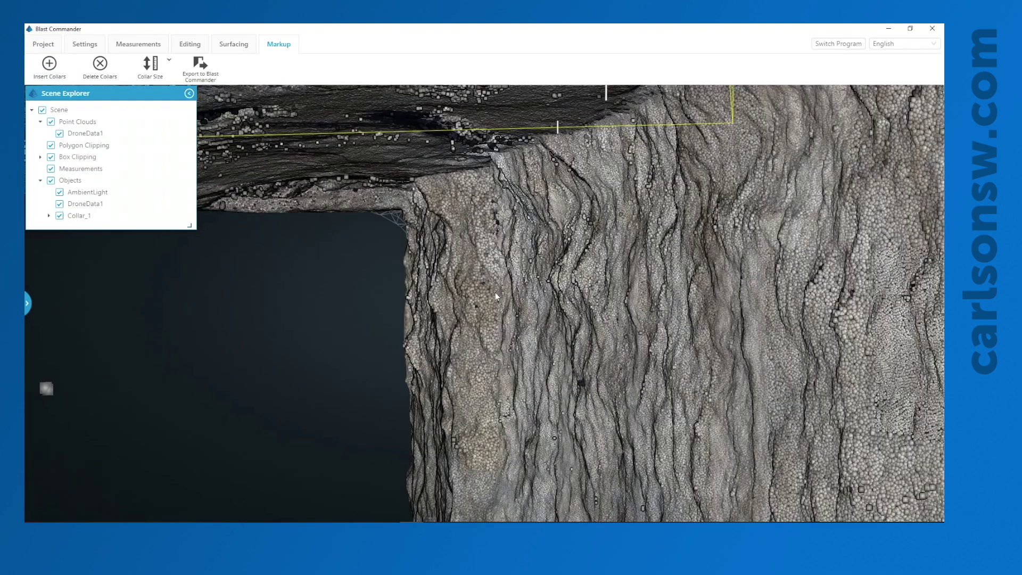
mouse_move(495, 292)
middle_mouse_down()
mouse_move(471, 307)
mouse_move(512, 306)
mouse_move(494, 308)
middle_mouse_up()
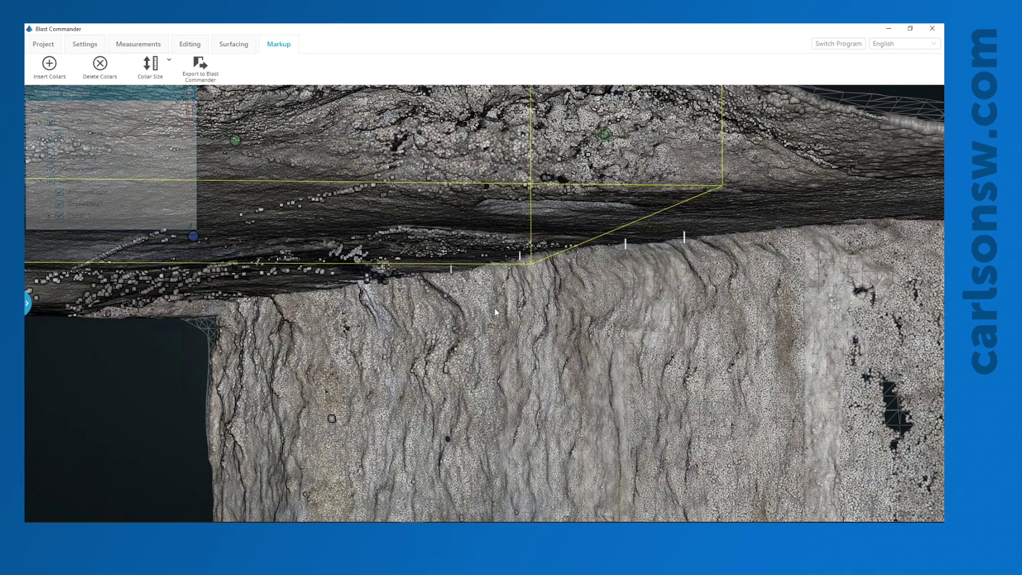
scroll(554, 238, "down", 6)
left_click_drag(586, 359, 330, 388)
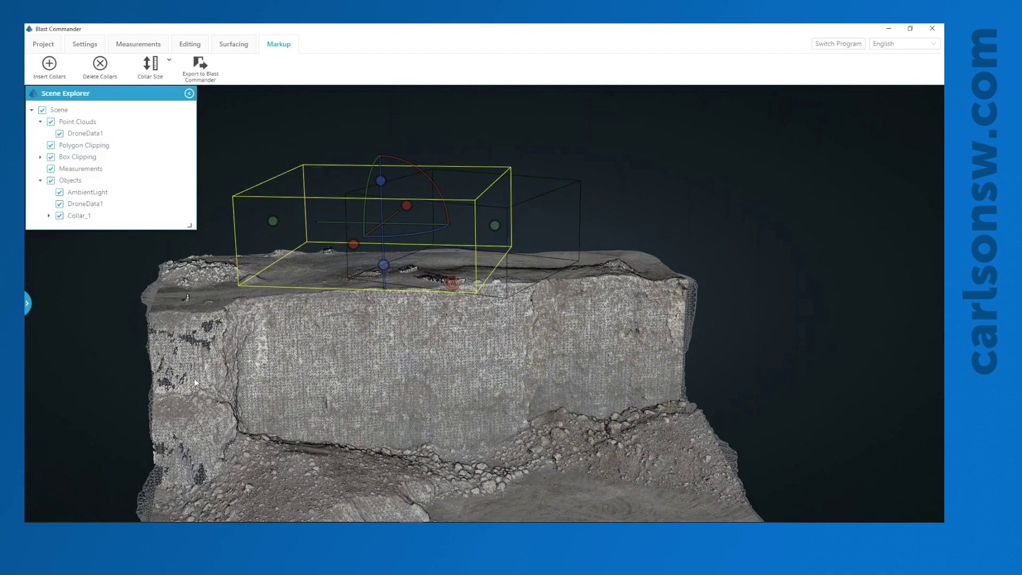
left_click_drag(193, 379, 349, 315)
scroll(349, 315, "down", 5)
scroll(349, 315, "up", 3)
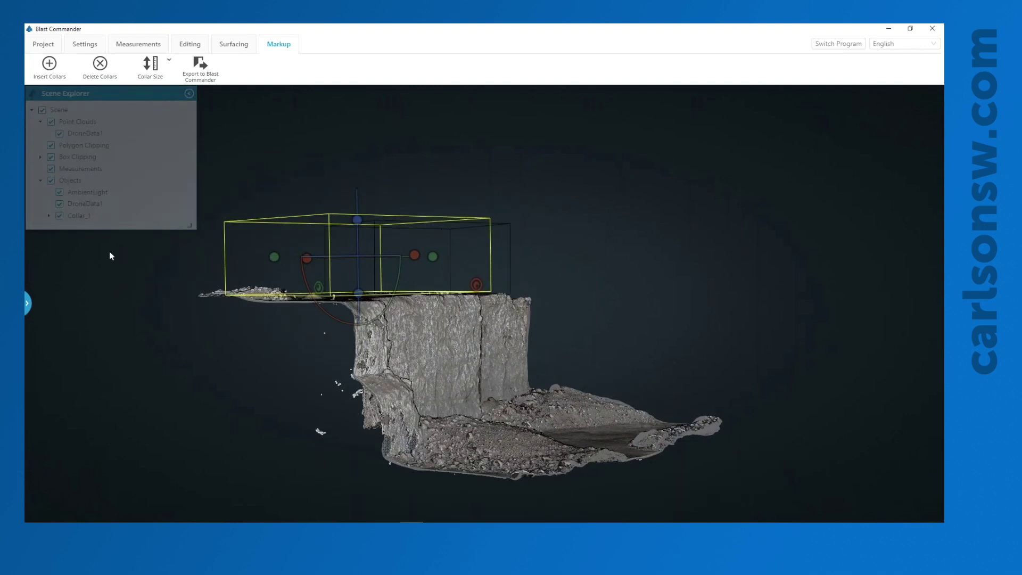
Step: Delete Collar_1, the DroneData1 surface and the DroneData1 point cloud from the scene
right_click(76, 217)
left_click(87, 239)
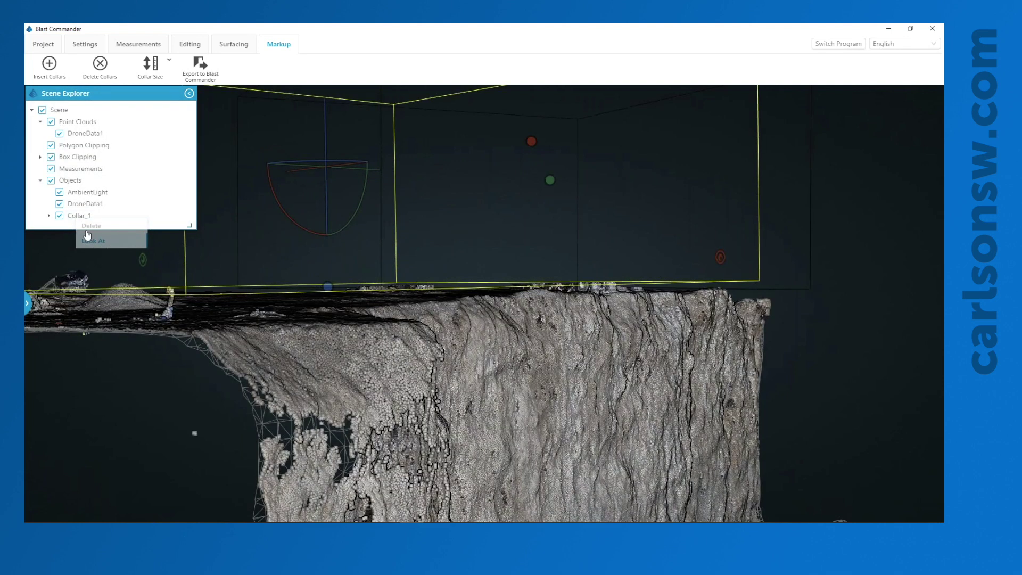
right_click(75, 204)
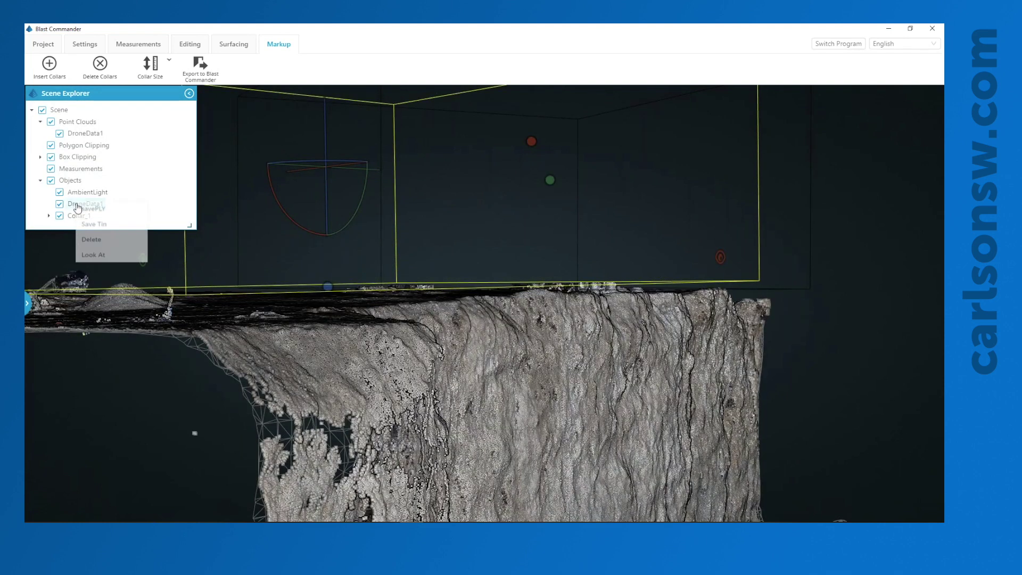
left_click(95, 242)
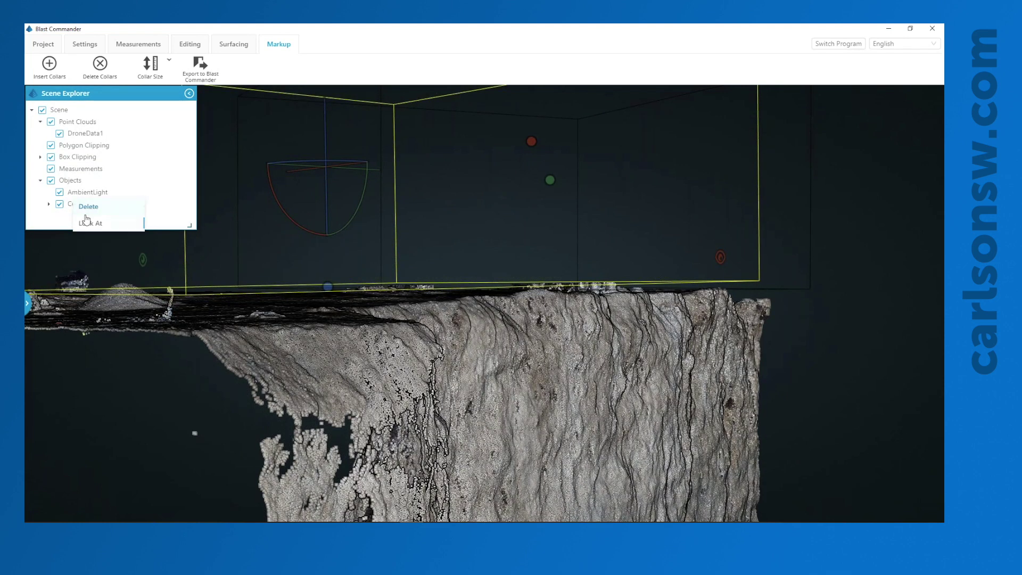
right_click(89, 137)
left_click(106, 161)
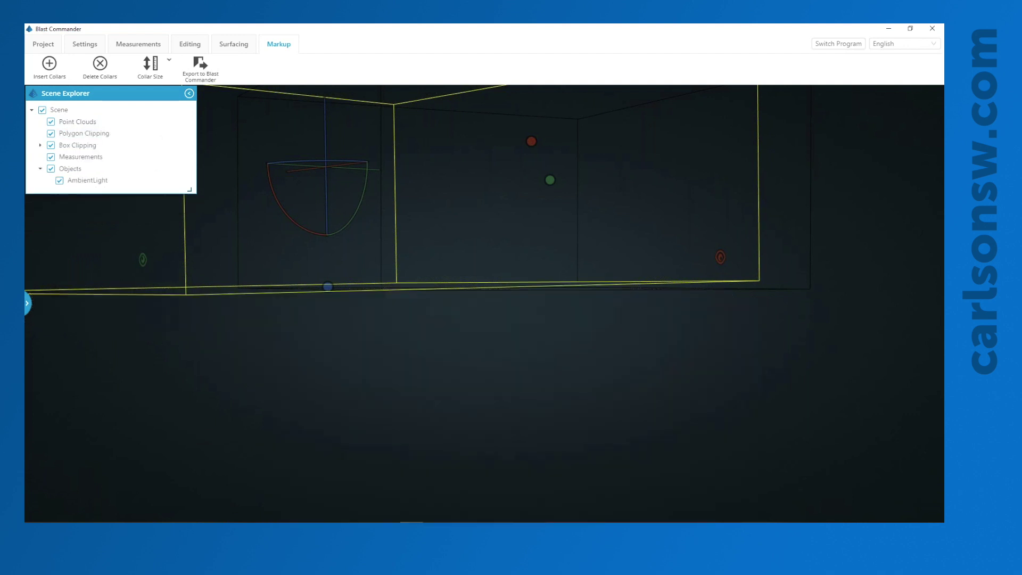
Step: Clear all the remaining clipping selections from the scene
left_click(147, 45)
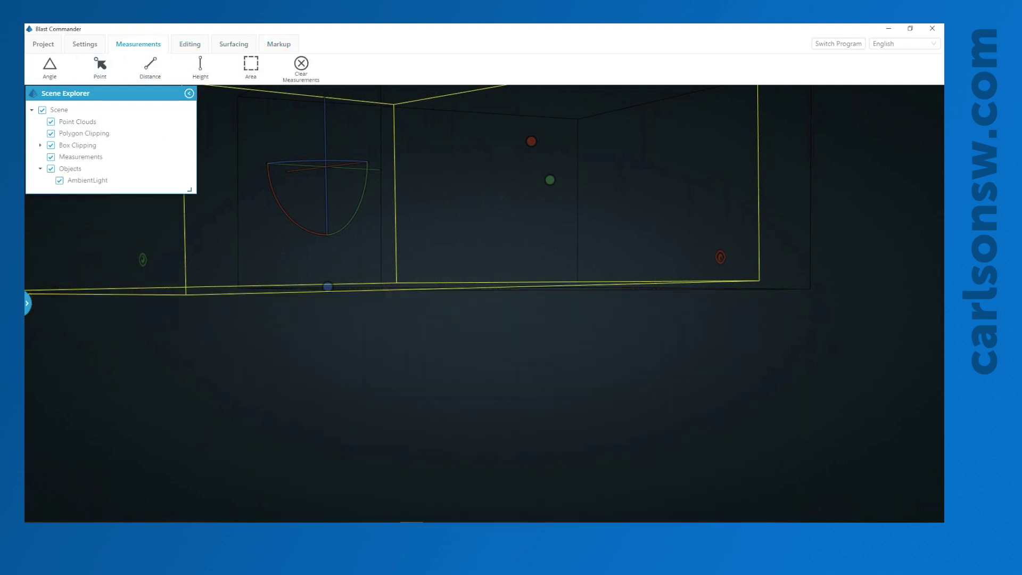
left_click(202, 47)
left_click(208, 64)
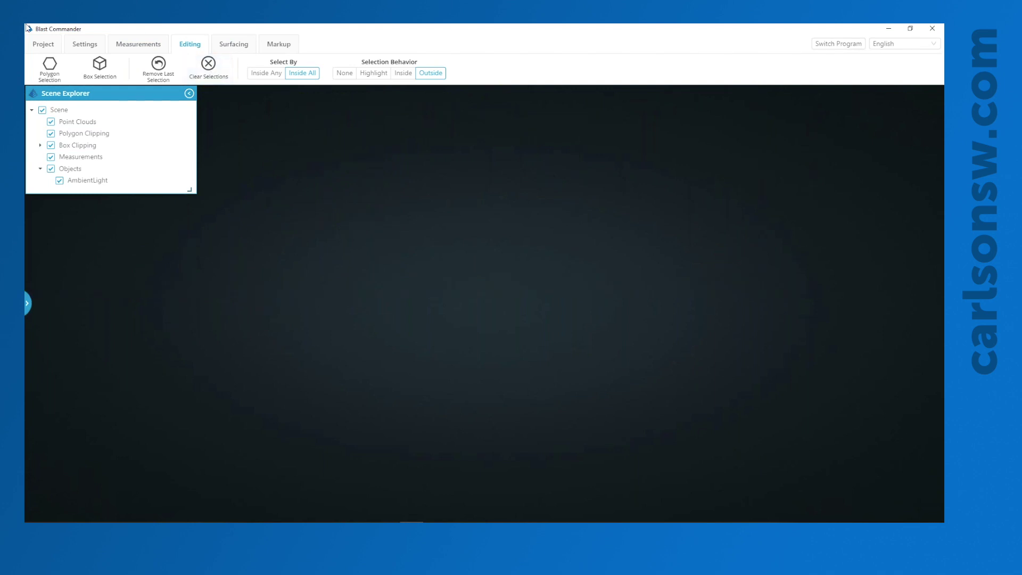
Step: Start the FSC Wizard and add ground control point 1 at X 100, Y 100, Z 100
left_click(32, 43)
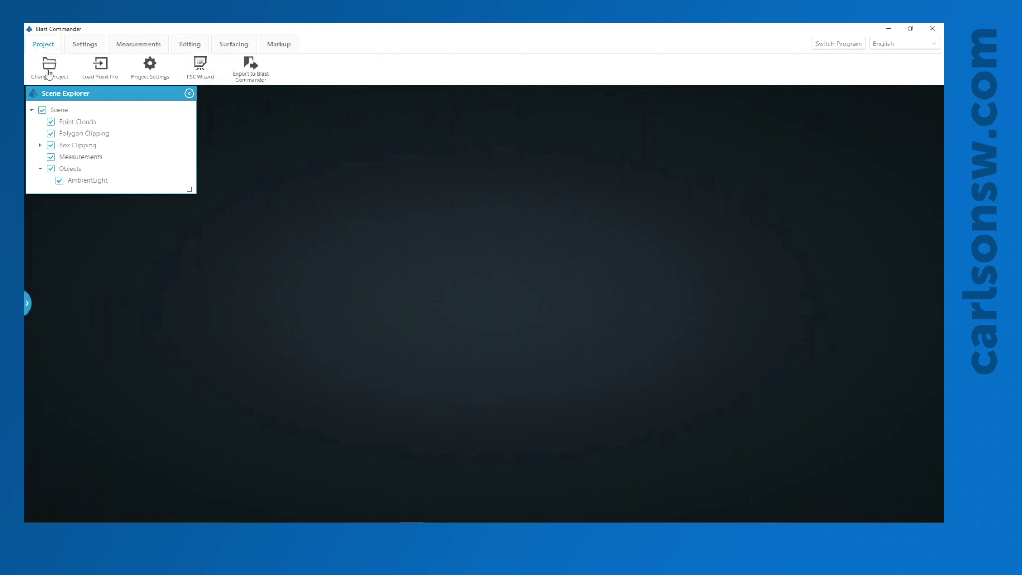
left_click(201, 66)
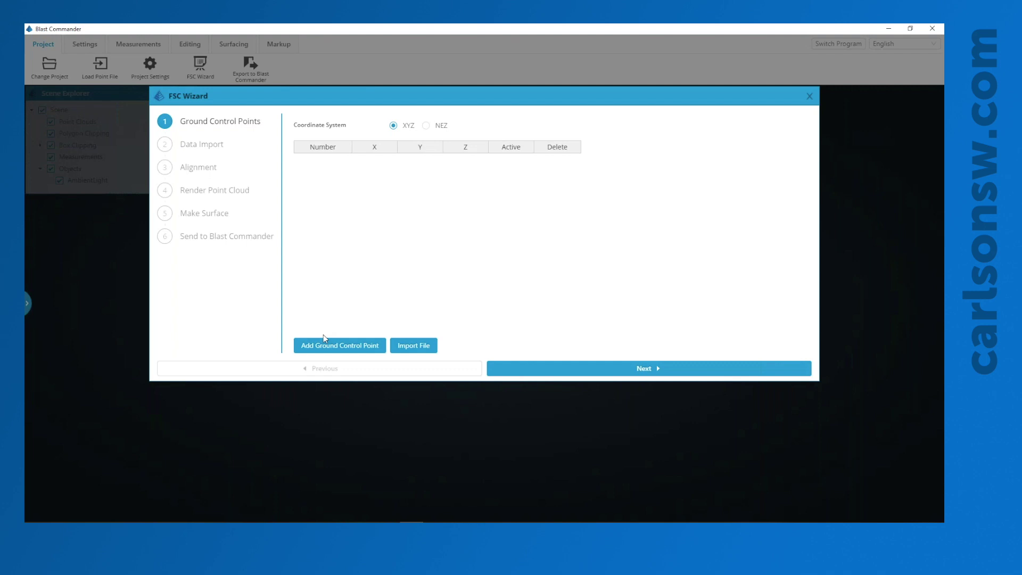
left_click(362, 346)
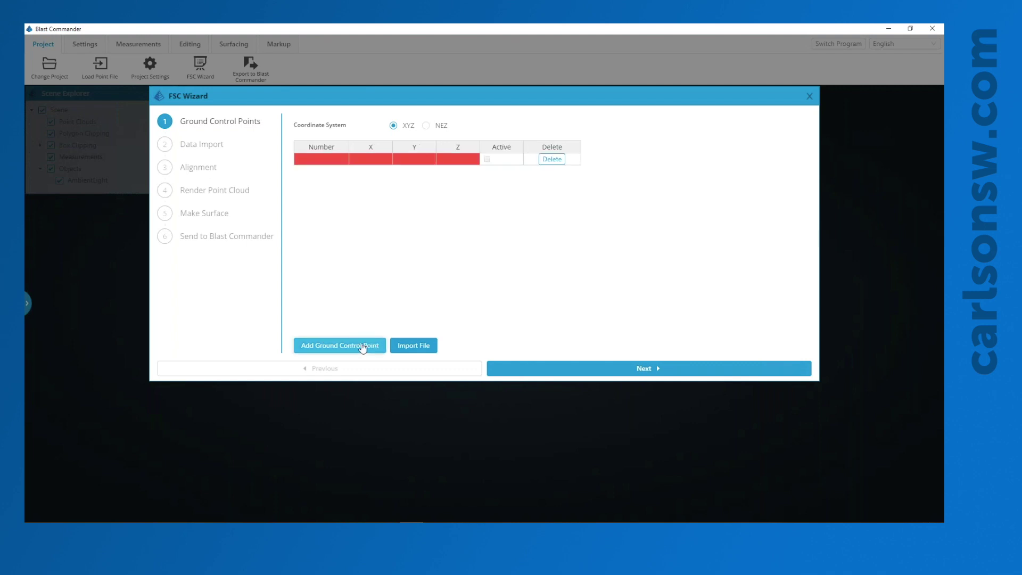
left_click(331, 161)
type("1")
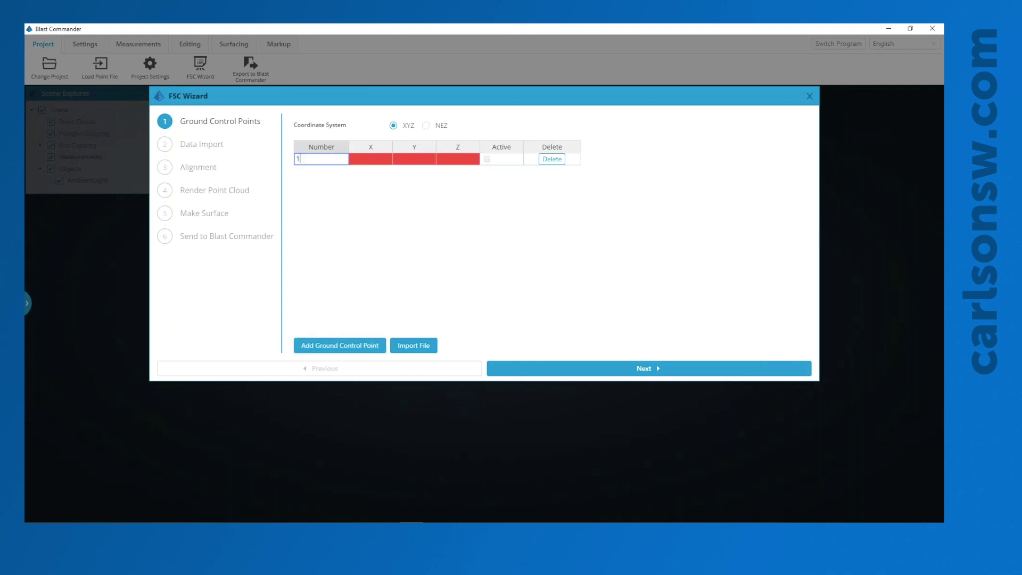
key("Tab")
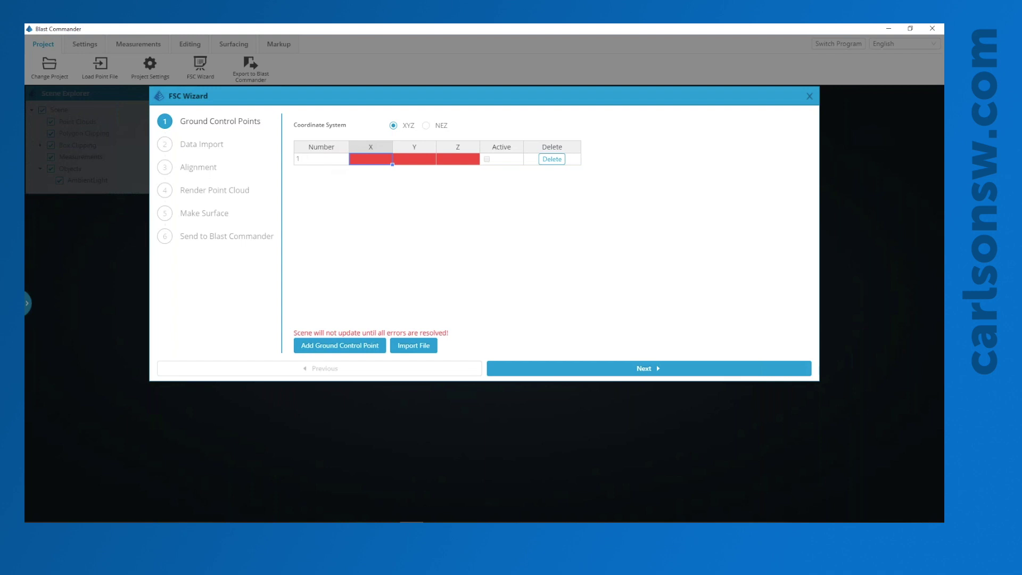
type("100")
key("Tab")
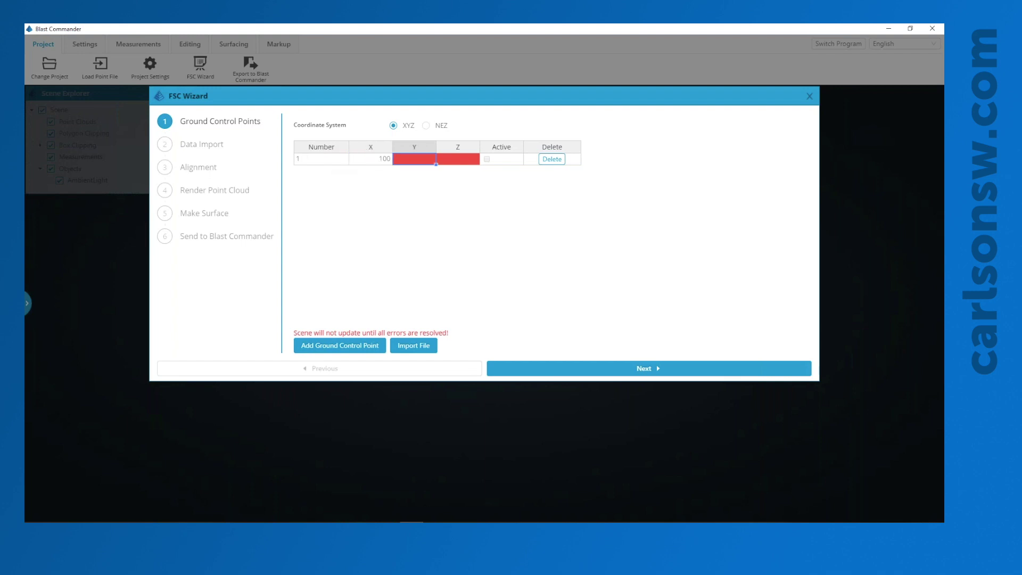
type("100")
key("Tab")
type("100")
left_click(361, 213)
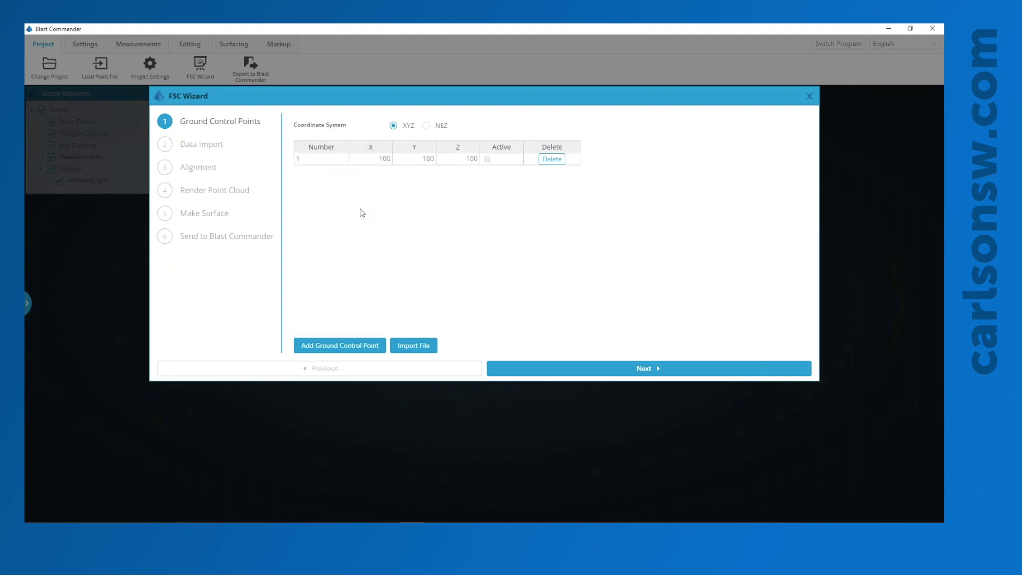
Step: Make ground control point 1 active and continue to the wizard's Data Import stage
left_click(313, 159)
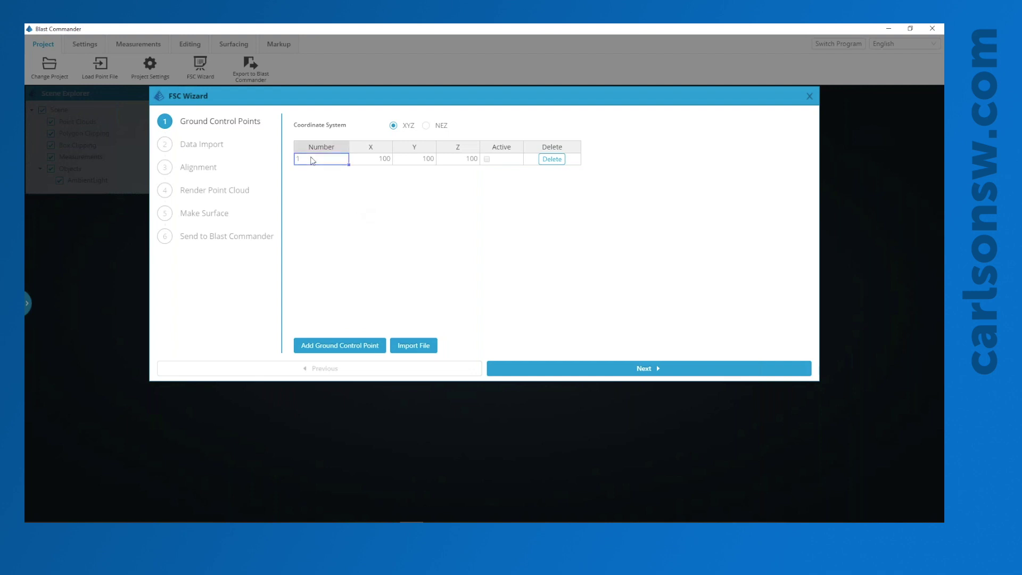
left_click(487, 159)
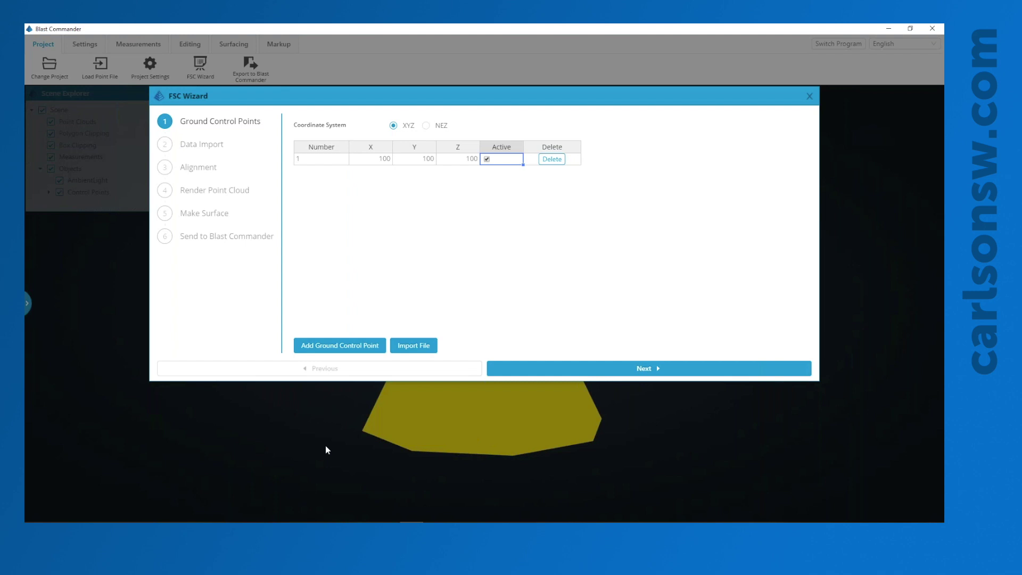
left_click(518, 376)
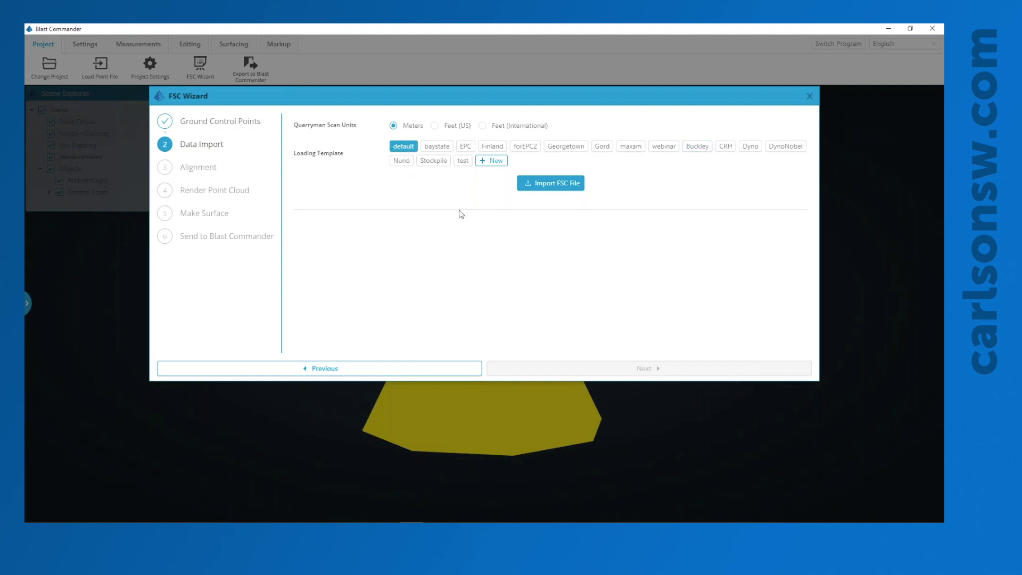
Step: Try the Gord loading template and open the default loading template for editing
left_click(608, 150)
left_click(611, 165)
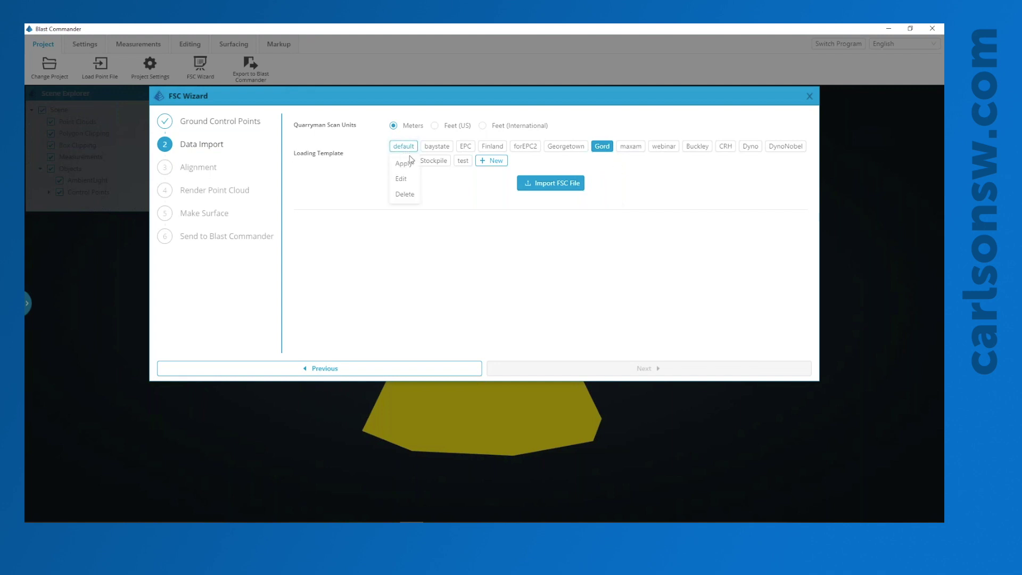
left_click(404, 163)
left_click(401, 181)
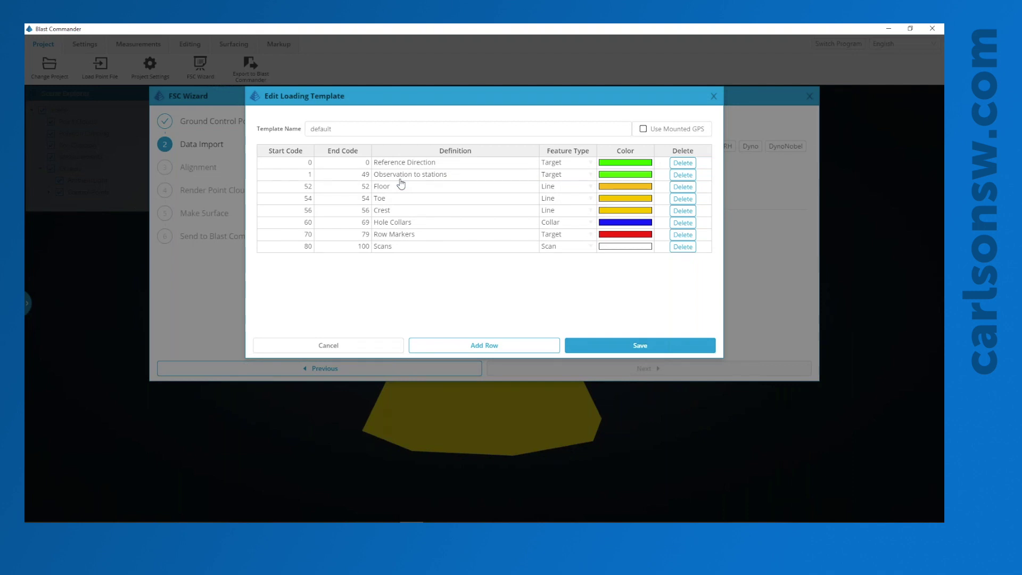
Step: Review the default loading template's code ranges and the Toe row's feature type options, and save the template
left_click_drag(305, 165, 357, 162)
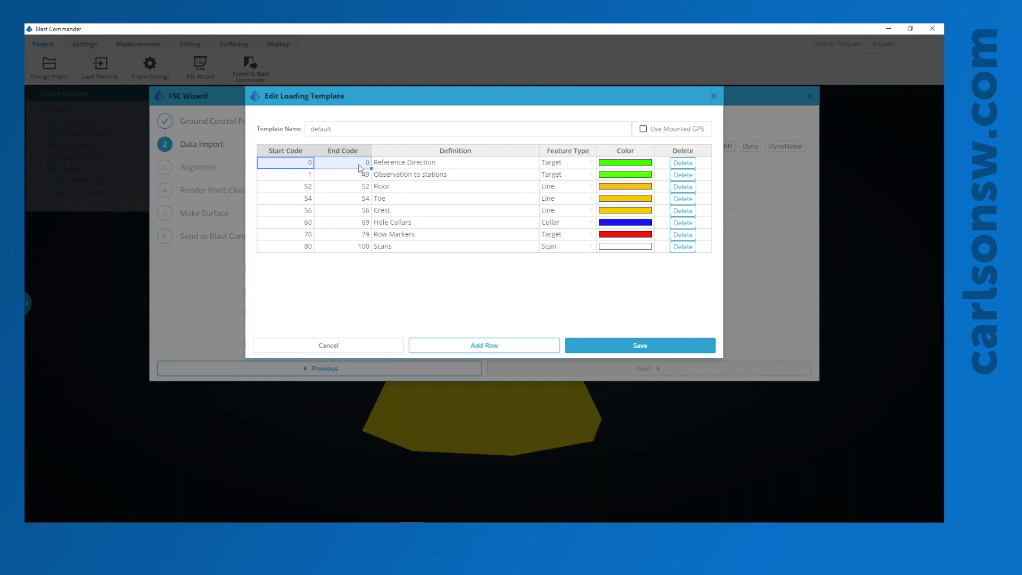
left_click_drag(302, 179, 356, 180)
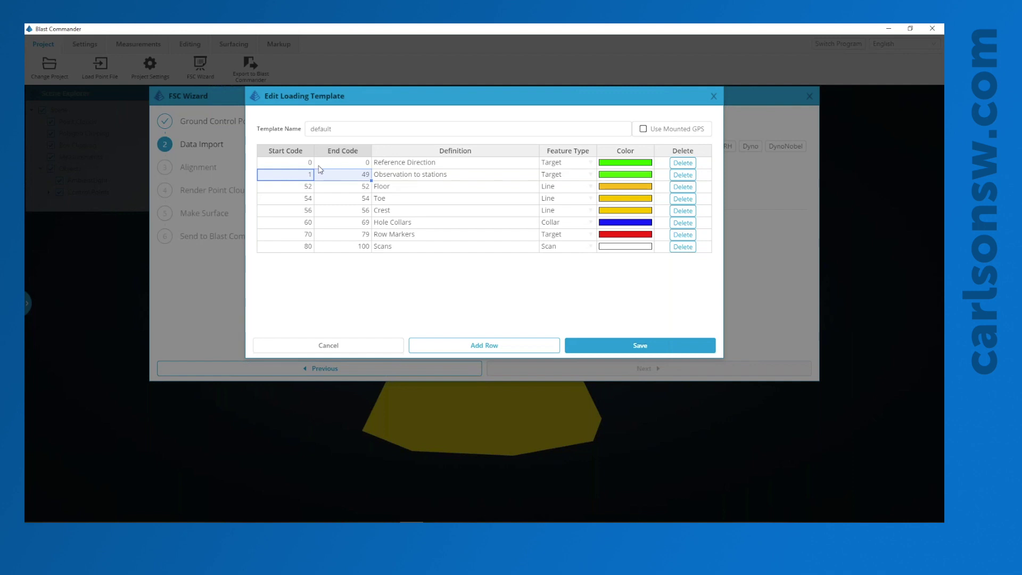
left_click(283, 189)
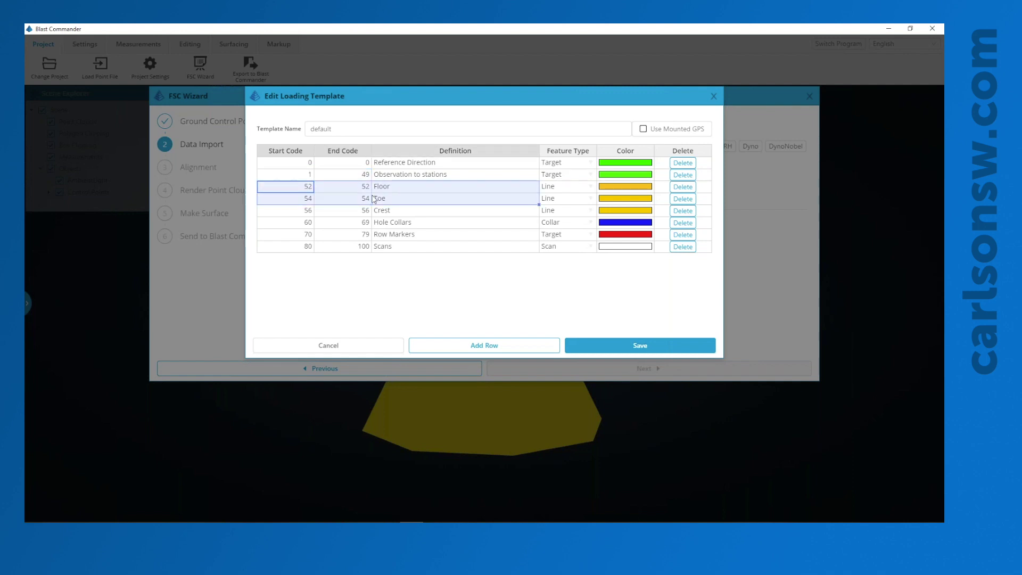
left_click(307, 200)
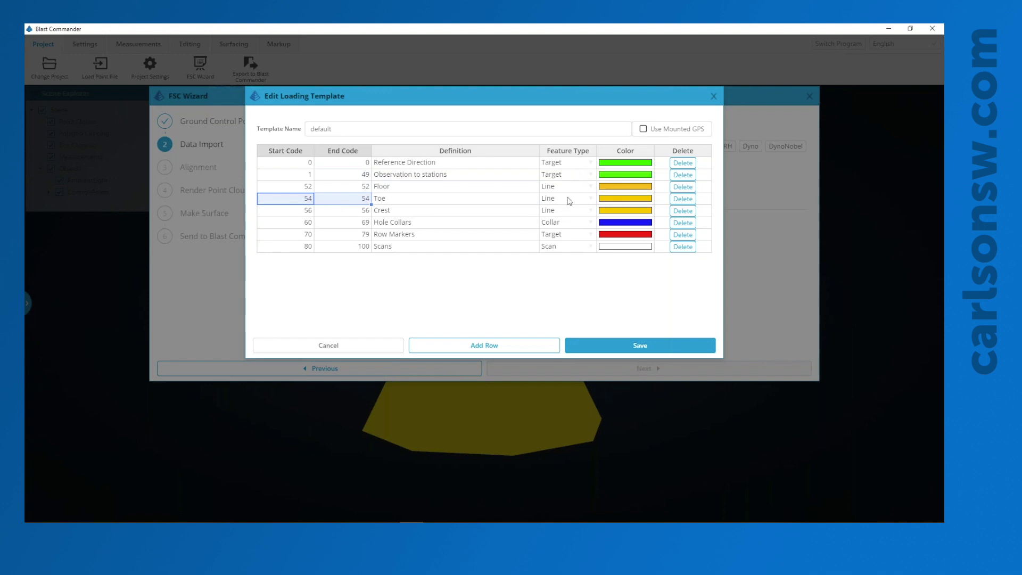
left_click(591, 199)
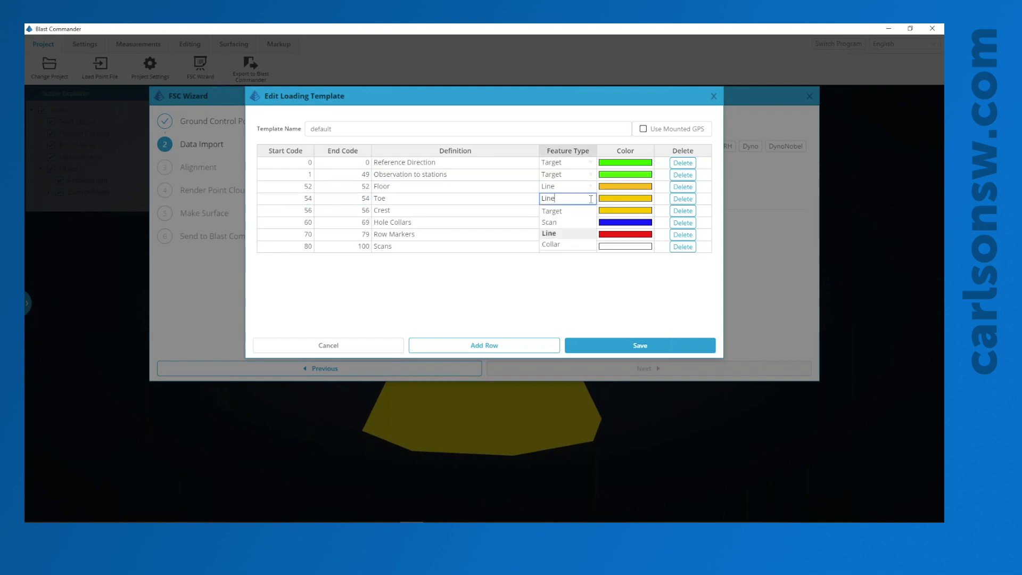
left_click(591, 199)
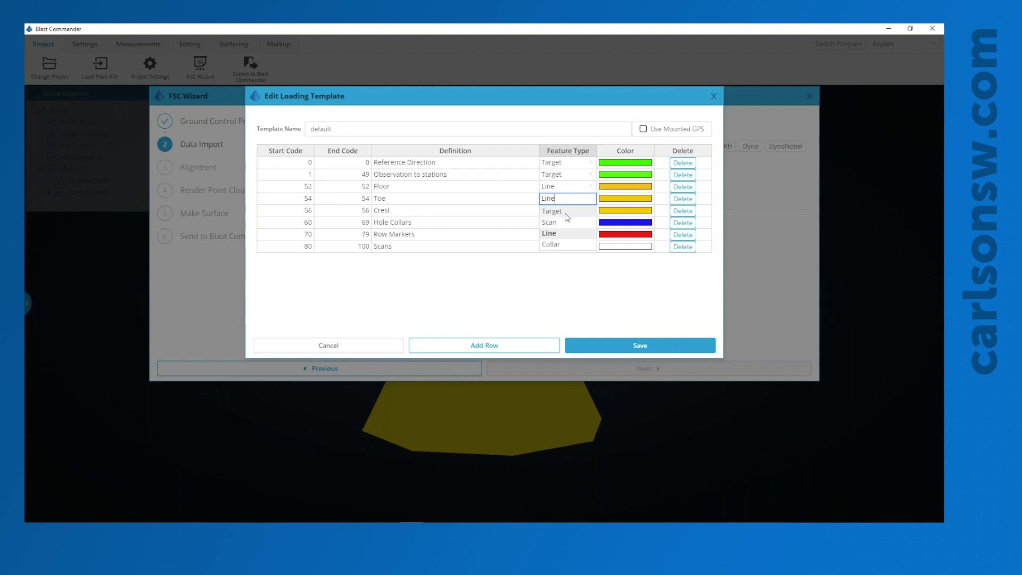
left_click(571, 266)
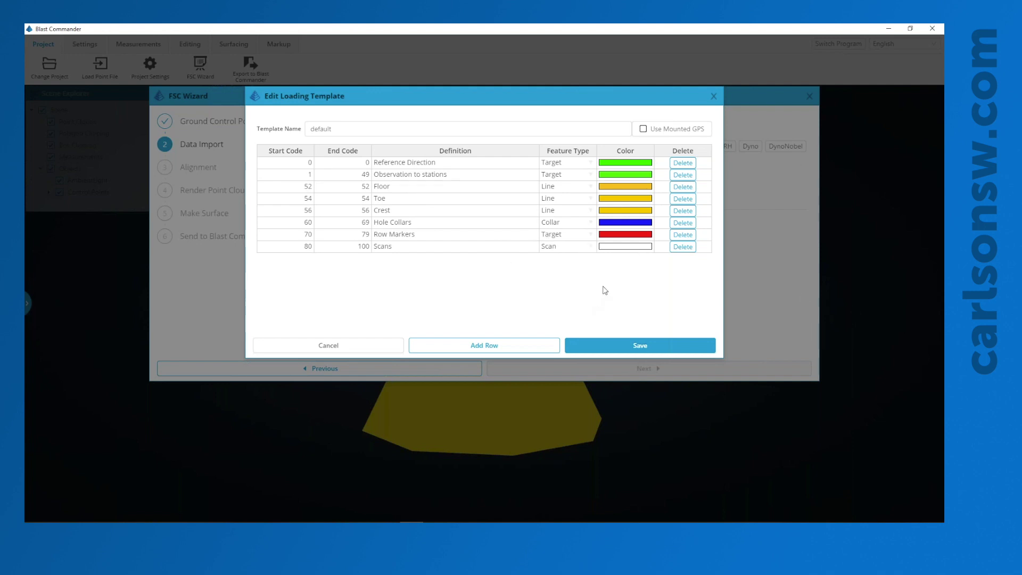
left_click(618, 347)
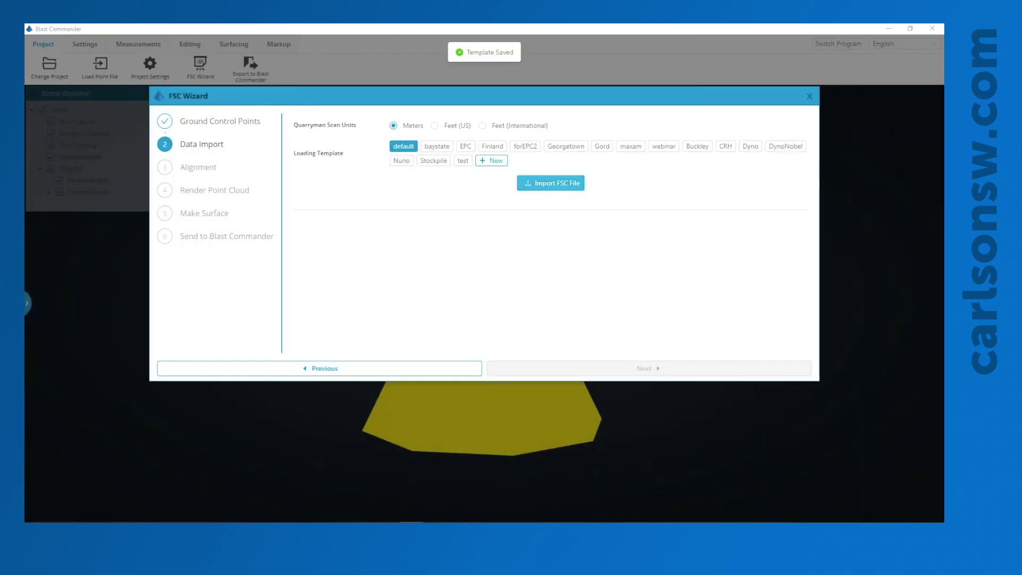
Step: Import Quarryman.fsc from the Datasets > Stockpile folder using the default loading template
left_click(550, 183)
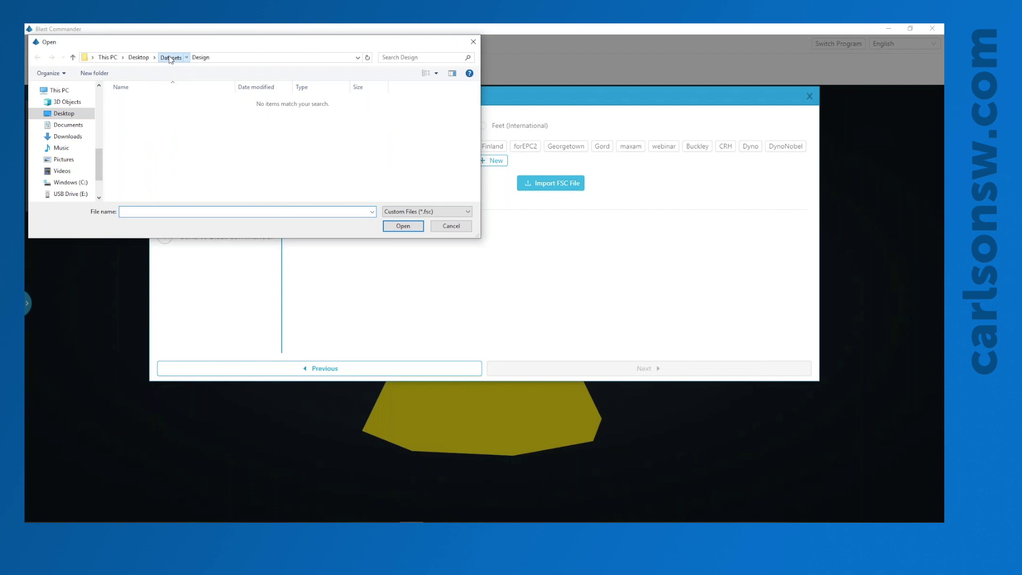
left_click(170, 58)
double_click(154, 185)
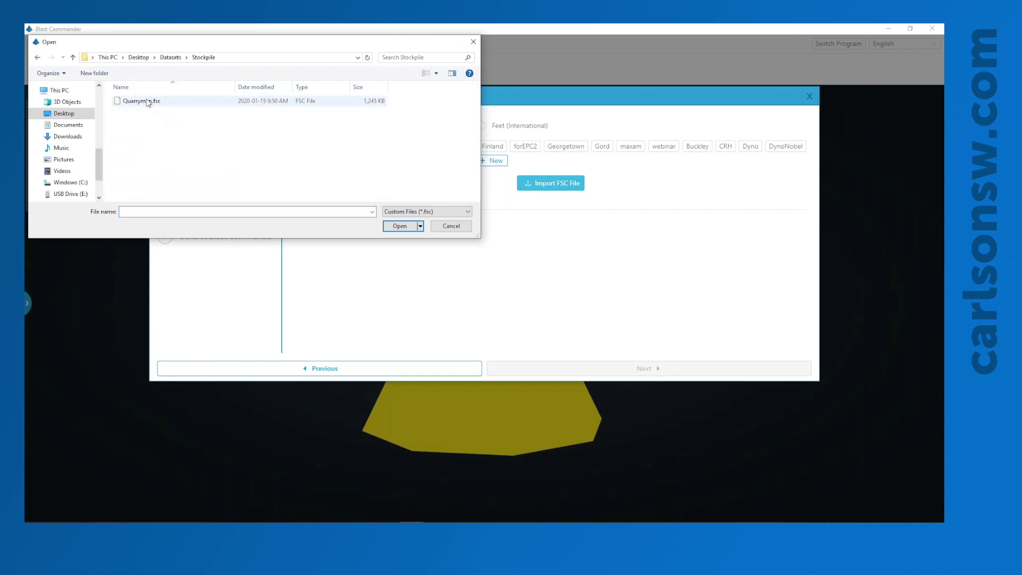
double_click(143, 101)
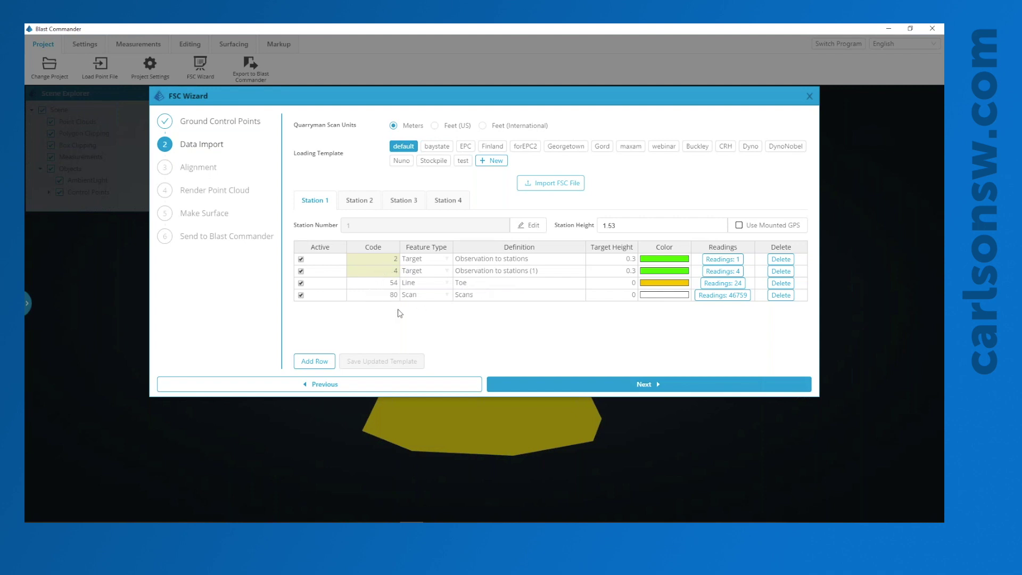
Step: Look through the imported codes and readings of Stations 2, 3 and 4, and return to Station 1
left_click(353, 204)
left_click(365, 205)
left_click(402, 204)
left_click(453, 204)
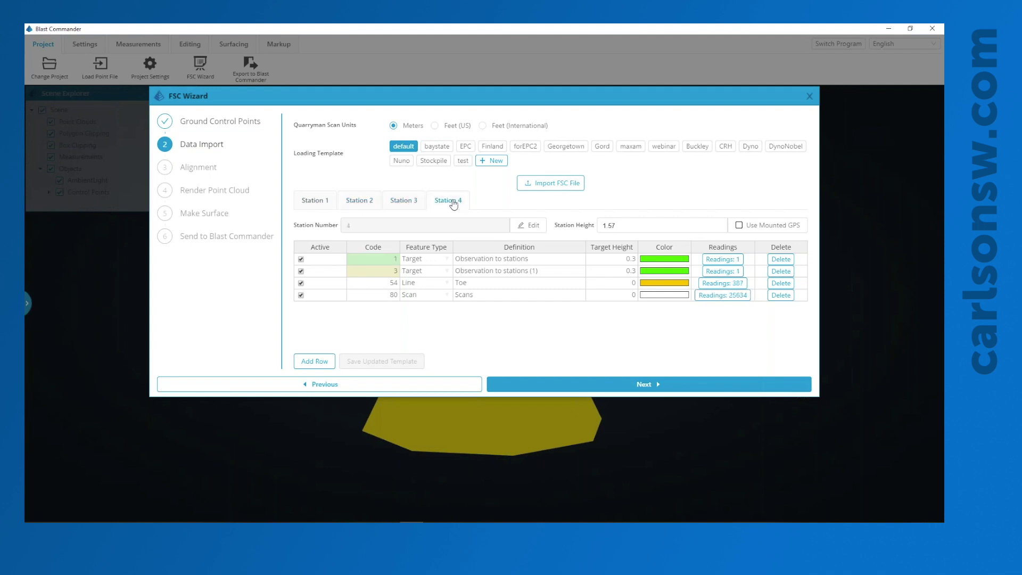
left_click(309, 201)
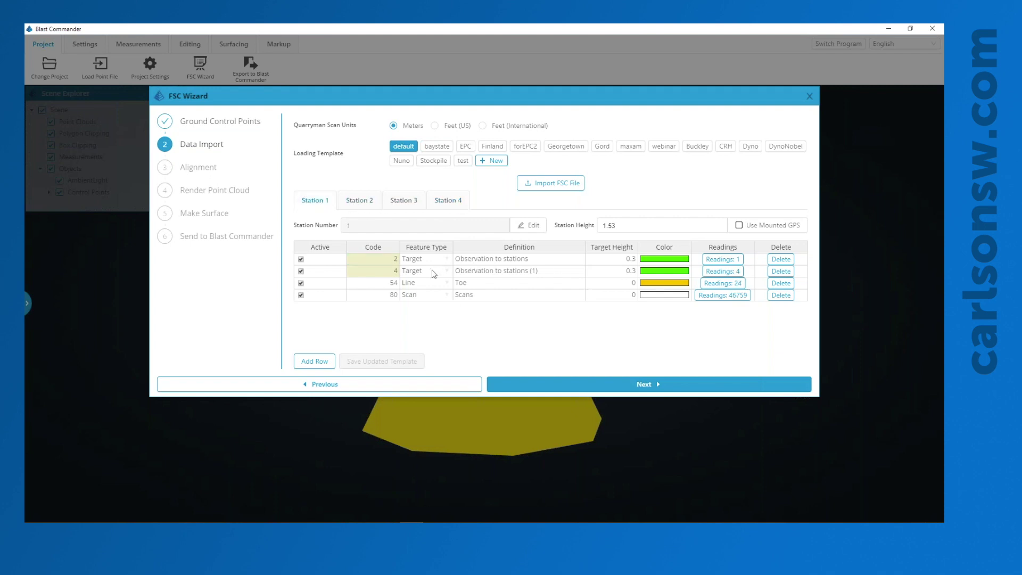
Step: Delete the last three readings of Station 1's code 4 target, keeping only the first, and save the readings
left_click(725, 271)
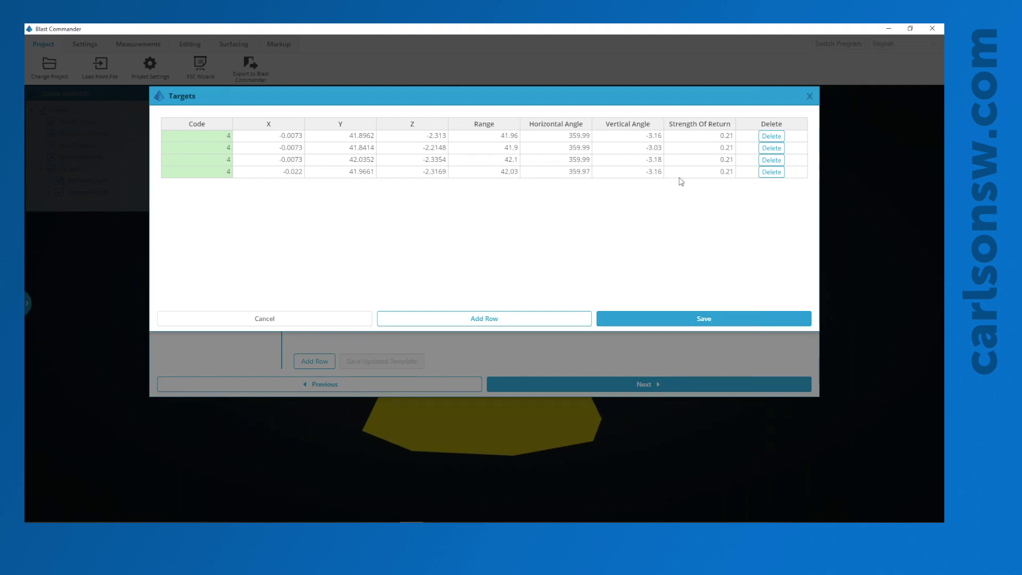
left_click(770, 173)
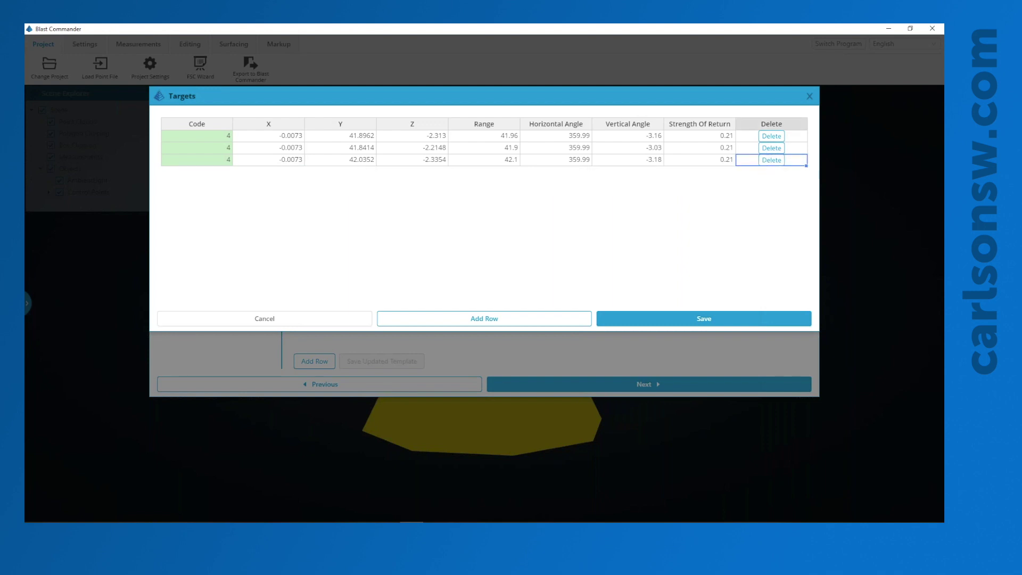
left_click(770, 161)
left_click(770, 148)
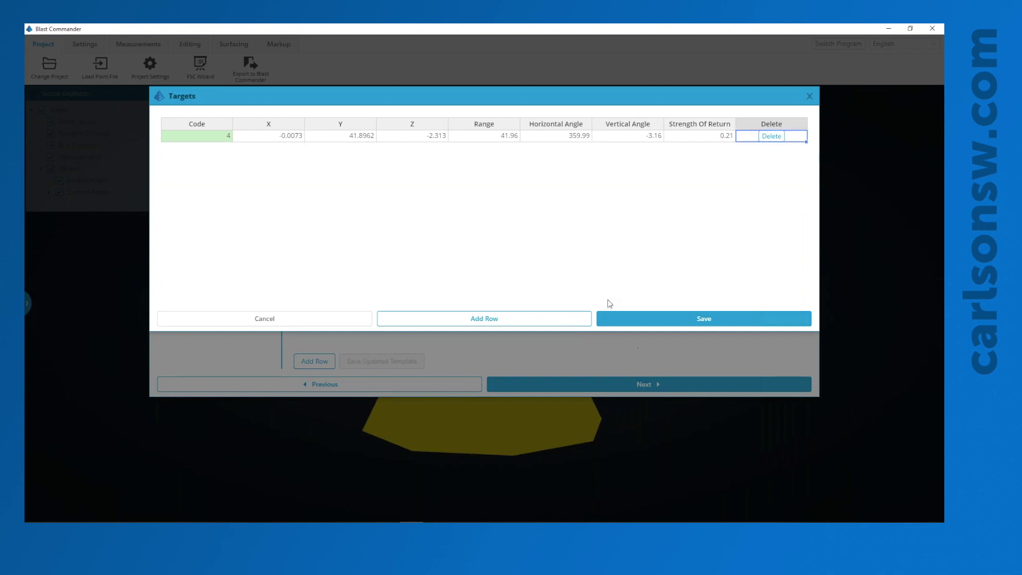
left_click(625, 319)
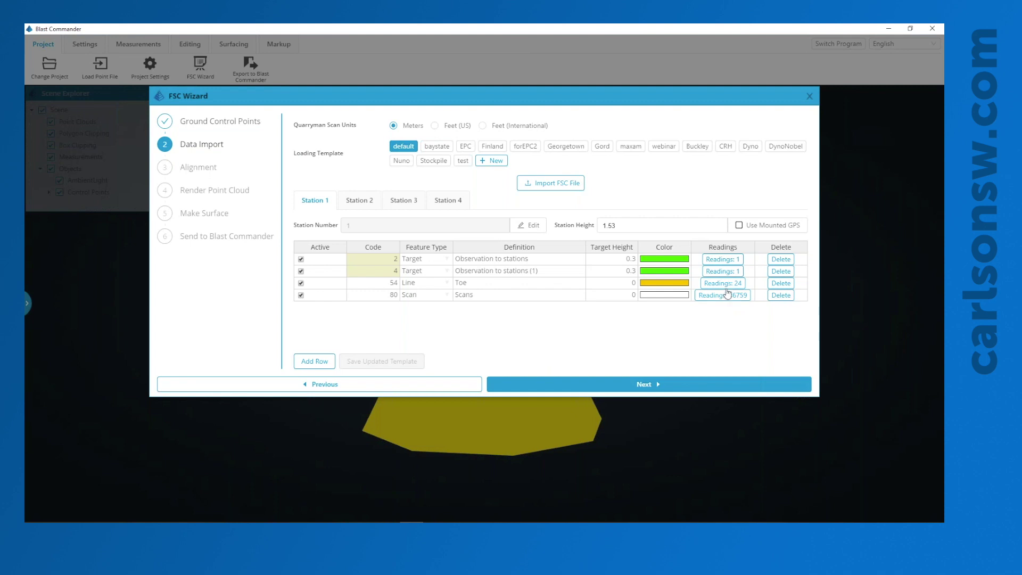
Step: Examine Station 1's Toe line readings and close them without changes
left_click(724, 284)
scroll(542, 226, "down", 5)
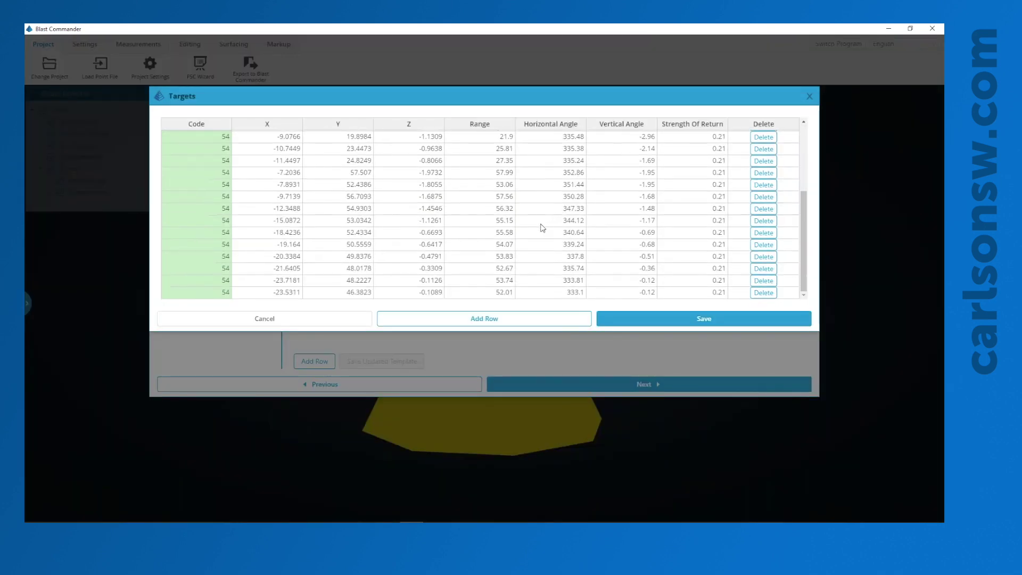
left_click(809, 96)
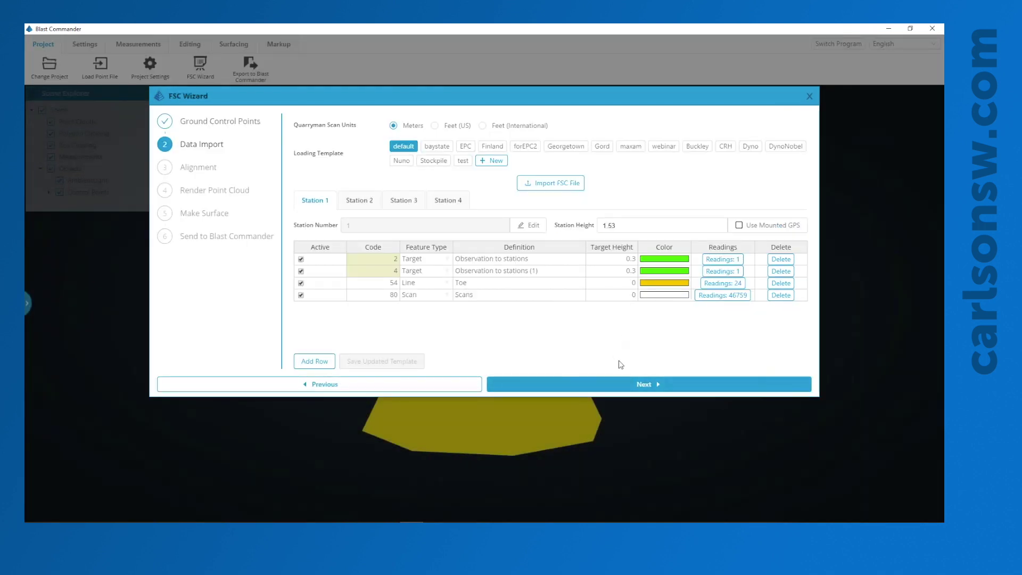
Step: Continue to the Alignment stage and review the ground control point status of Stations 1 to 4
left_click(618, 386)
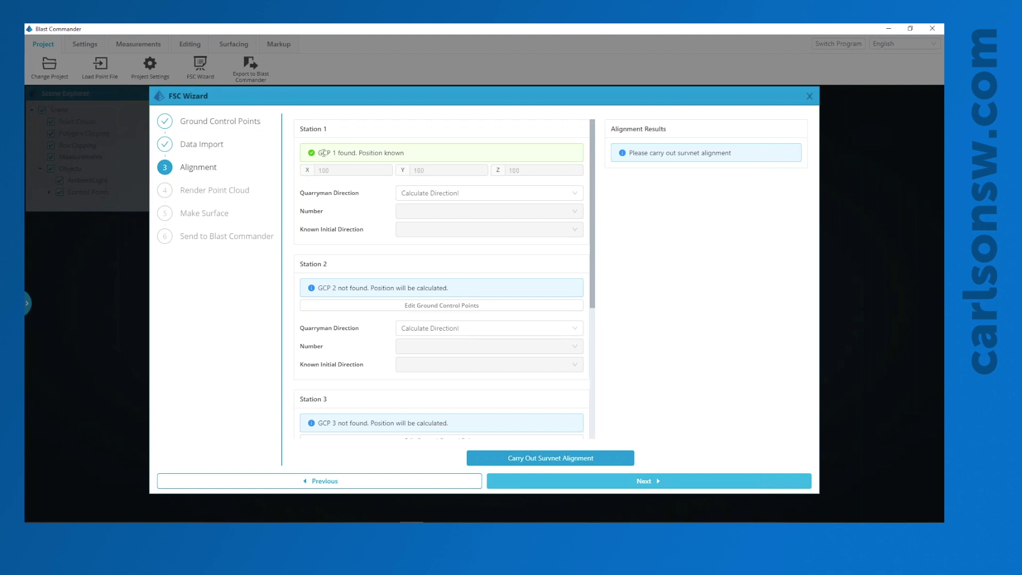
mouse_move(318, 152)
left_mouse_down()
mouse_move(345, 155)
mouse_move(333, 154)
left_mouse_up()
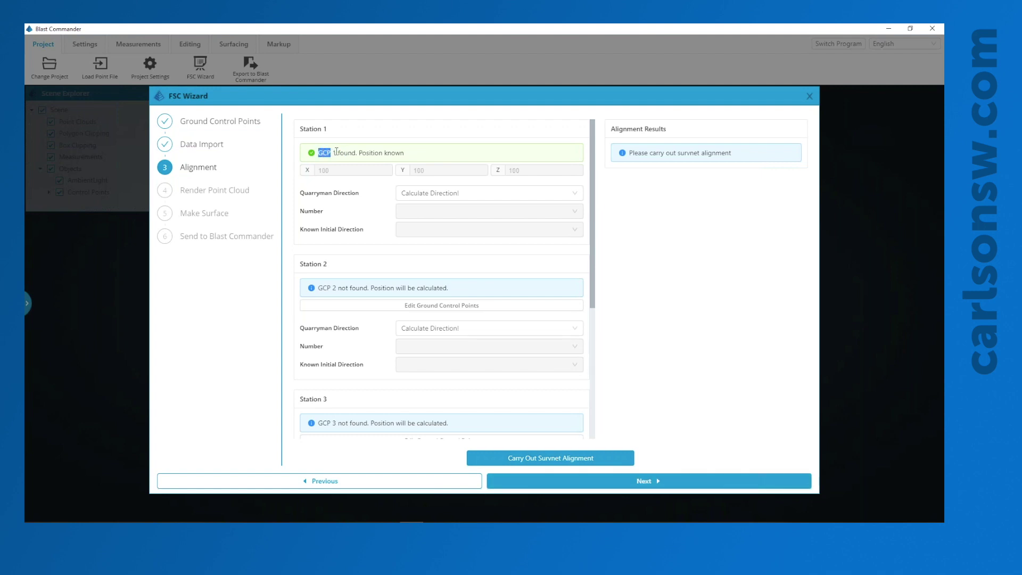
left_click_drag(331, 154, 321, 175)
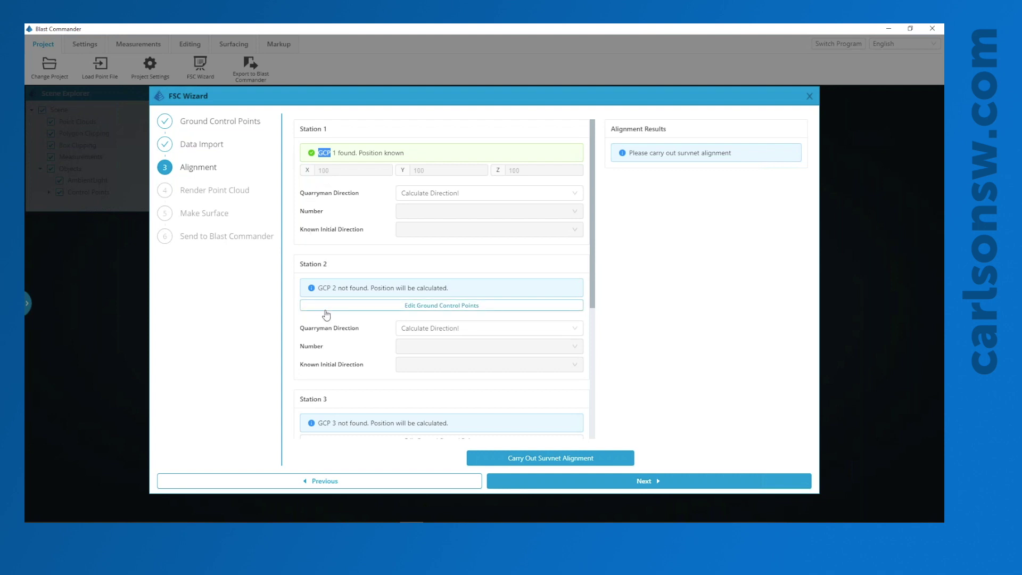
left_click_drag(301, 264, 319, 264)
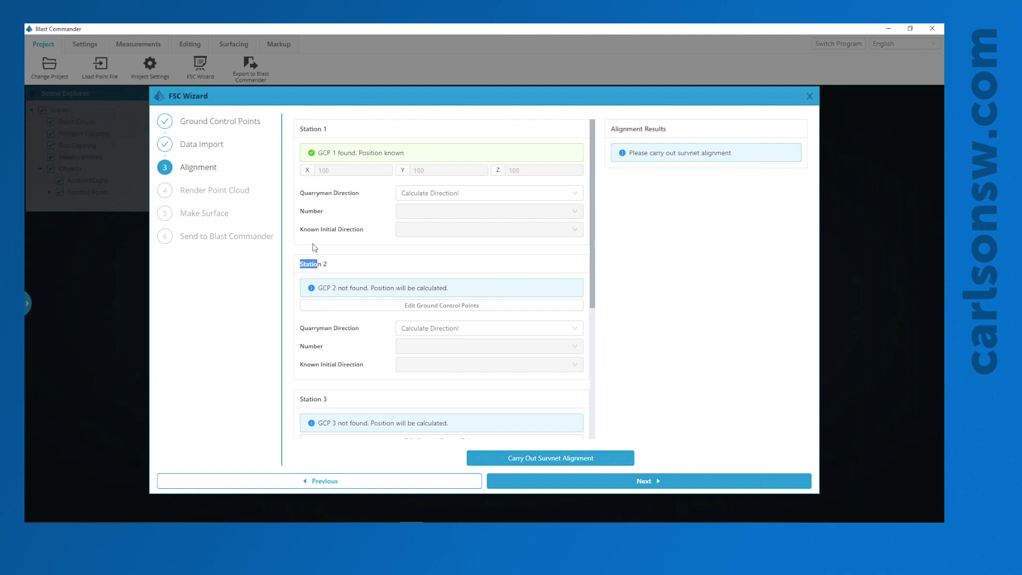
scroll(315, 248, "down", 3)
scroll(311, 256, "down", 2)
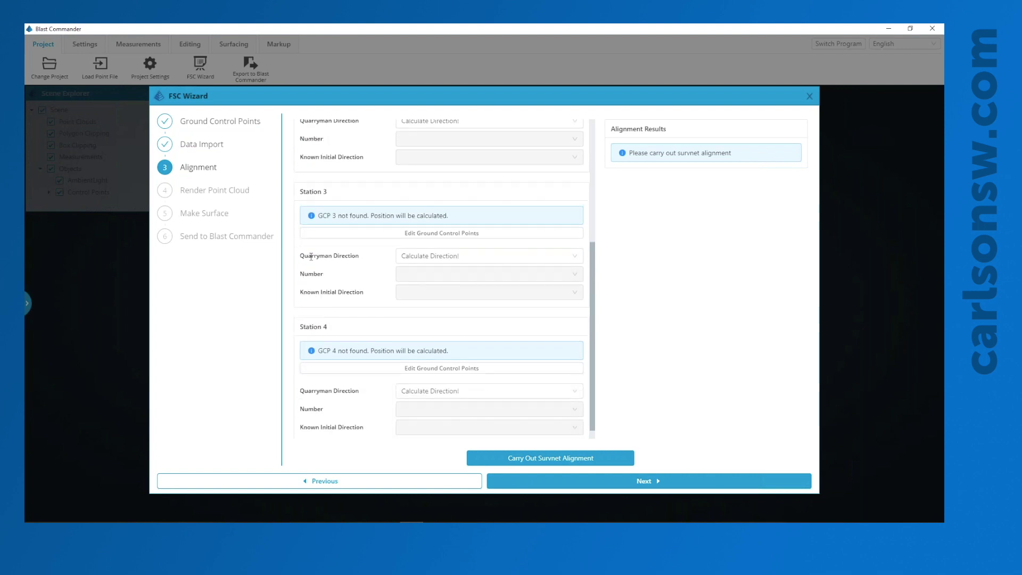
scroll(365, 357, "up", 5)
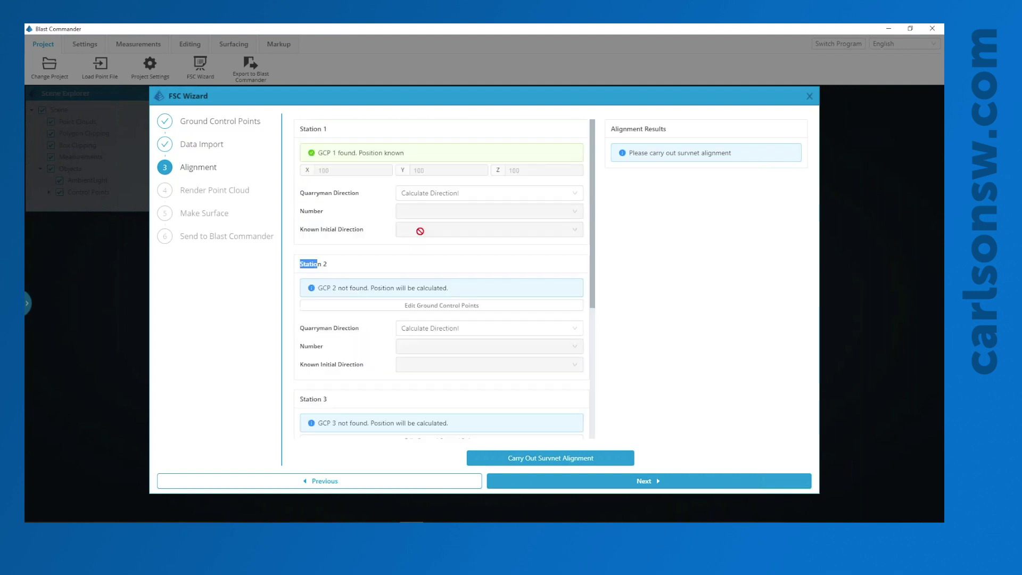
Step: Try Known Direction of Startup as Station 1's Quarryman direction and view the initial direction choices
left_click(434, 198)
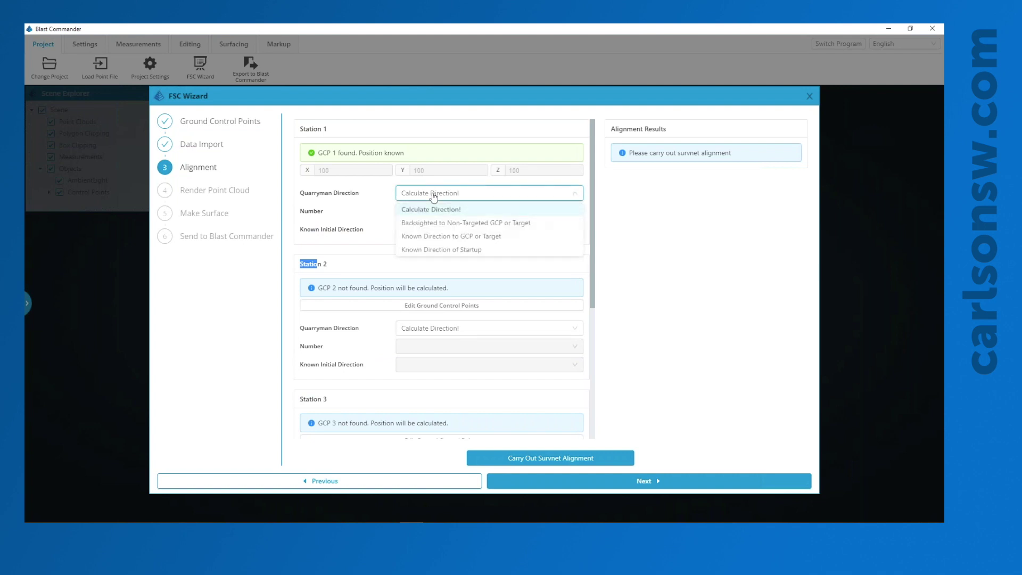
left_click(420, 250)
left_click(418, 230)
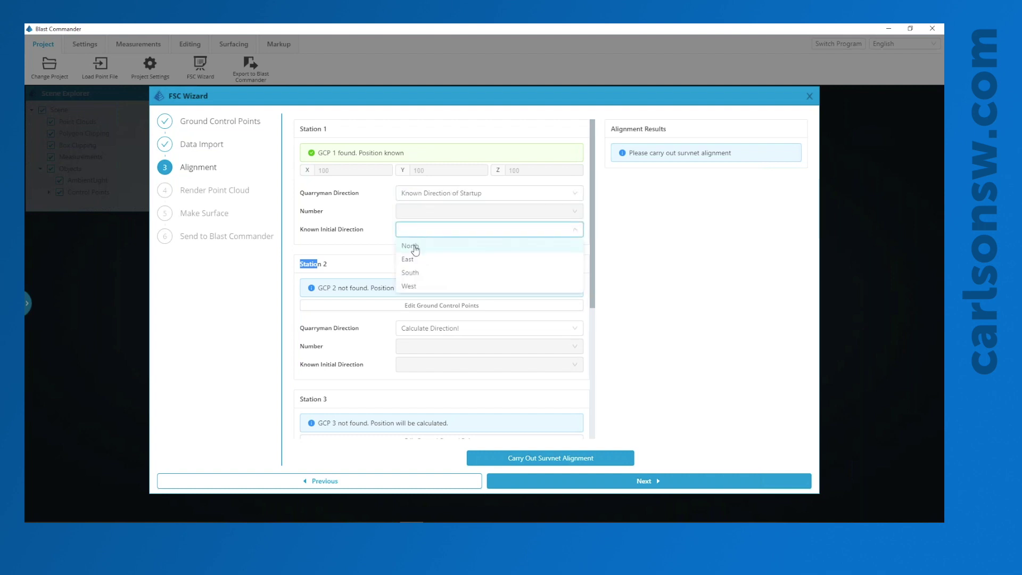
left_click(367, 238)
Step: Set Station 1's Quarryman direction to Known Direction to GCP or Target, with number 4 and known initial direction North
left_click(437, 195)
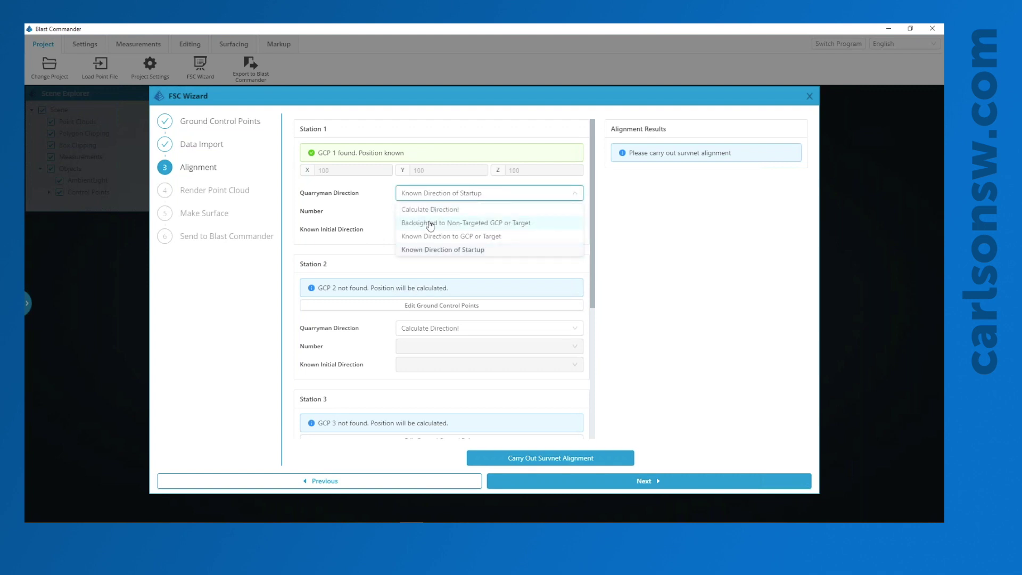
left_click(433, 238)
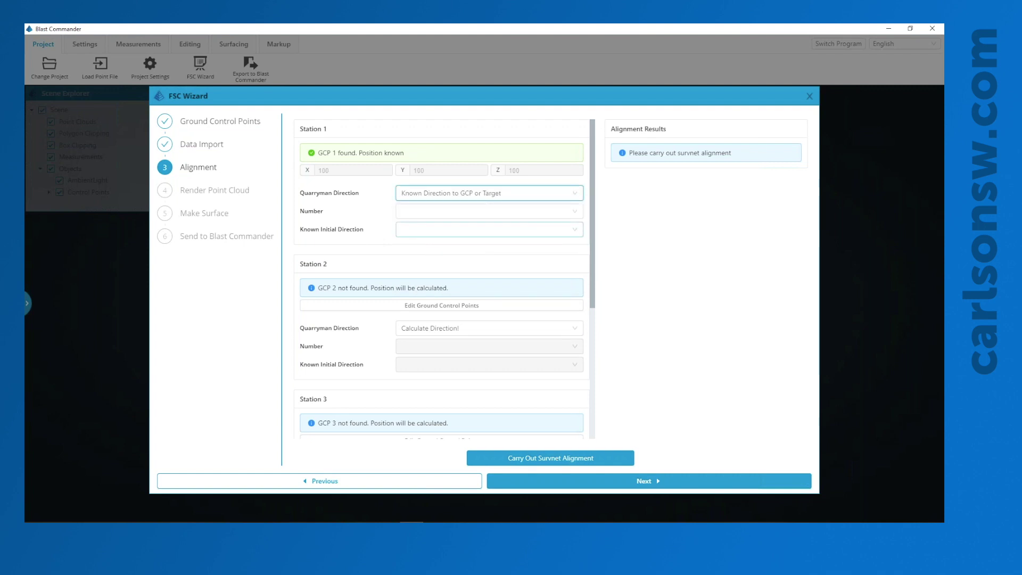
left_click(416, 213)
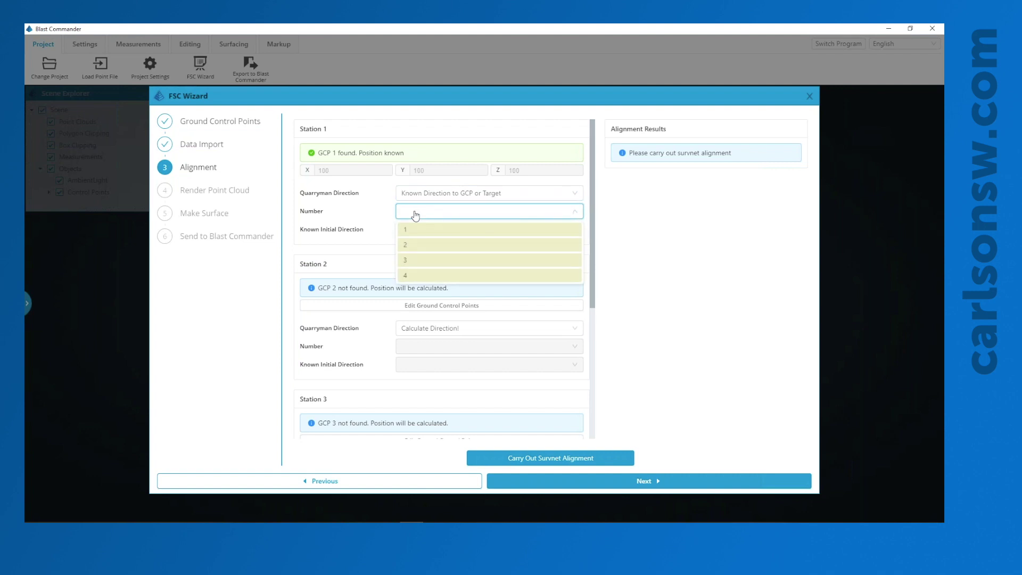
left_click(421, 277)
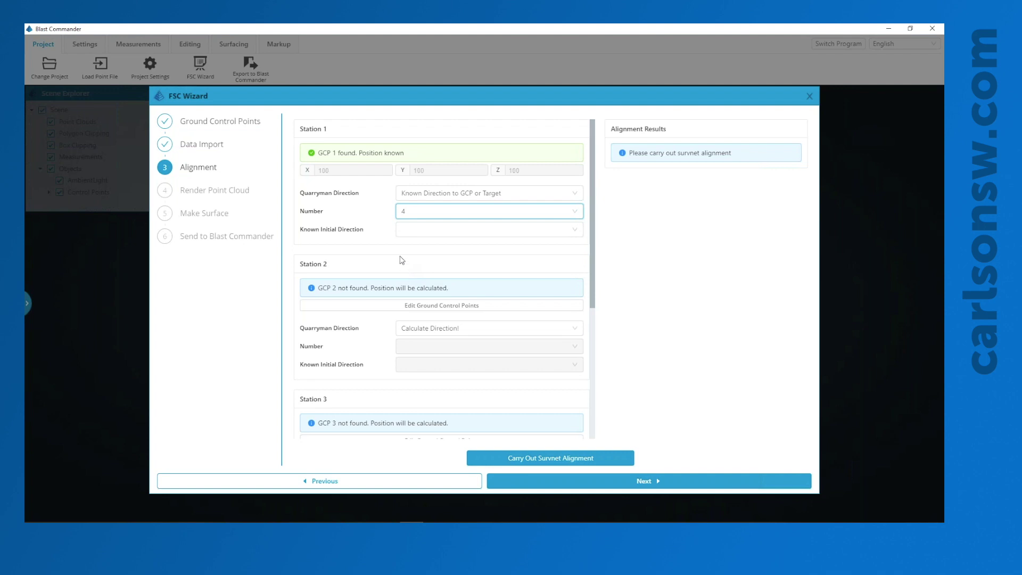
left_click(402, 229)
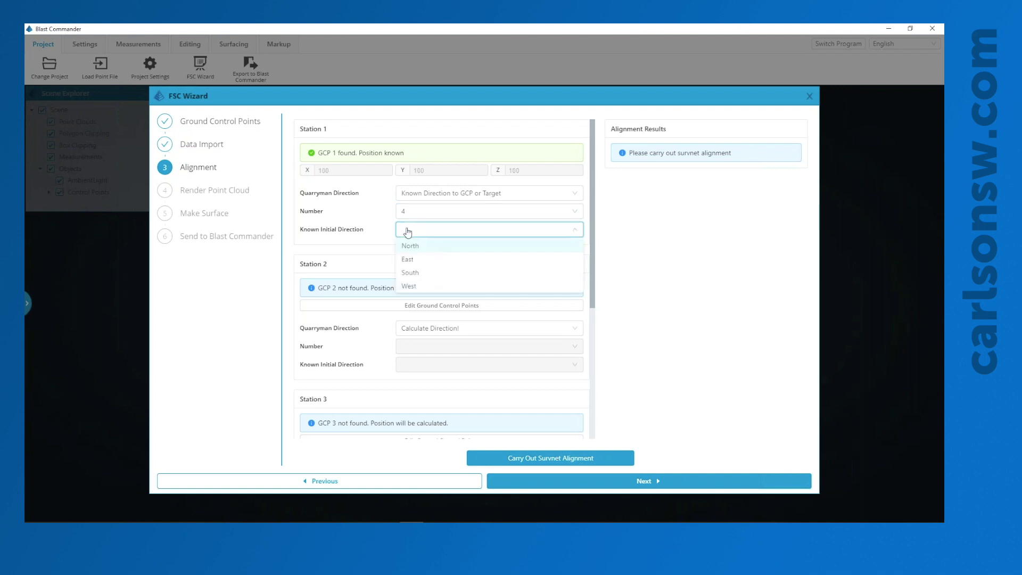
left_click(410, 245)
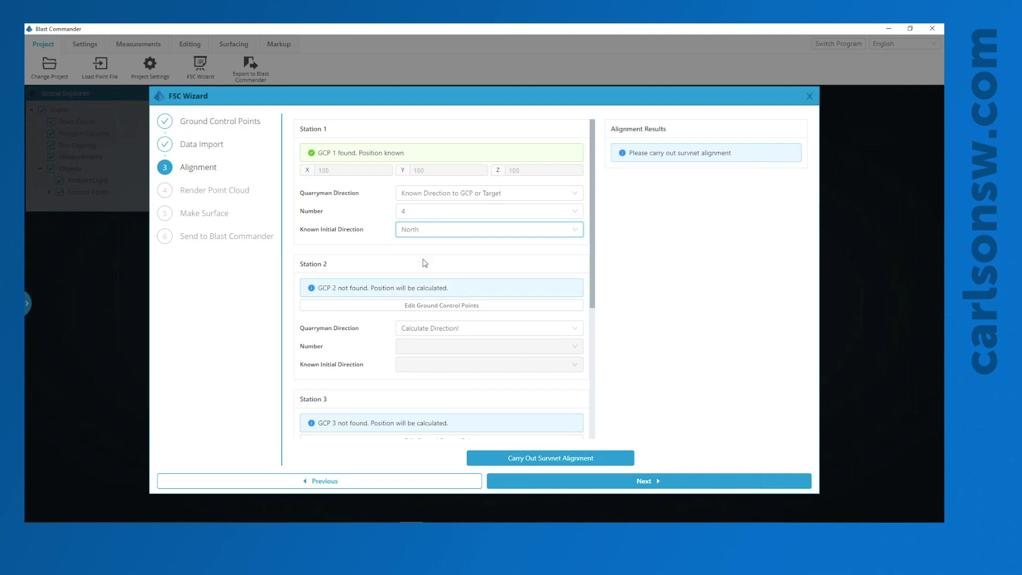
scroll(423, 254, "down", 3)
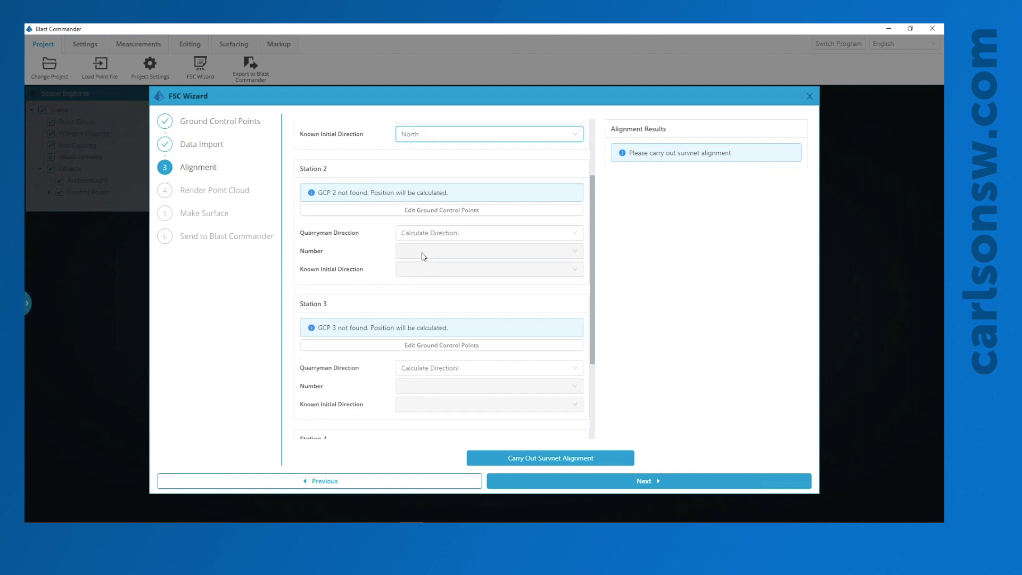
scroll(423, 256, "up", 3)
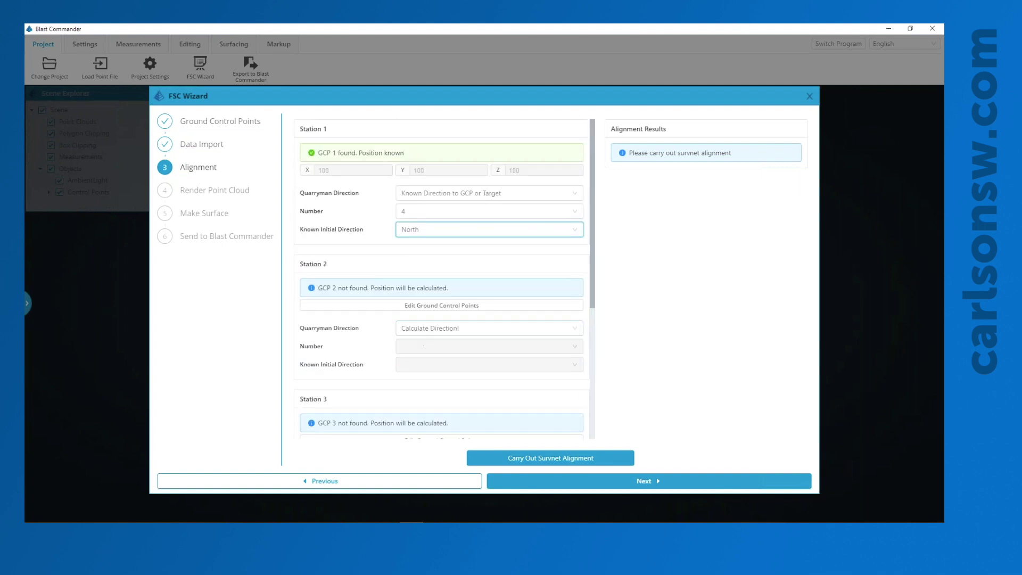
Step: Carry out the Survnet alignment for the four stations and review the alignment results
scroll(417, 266, "down", 3)
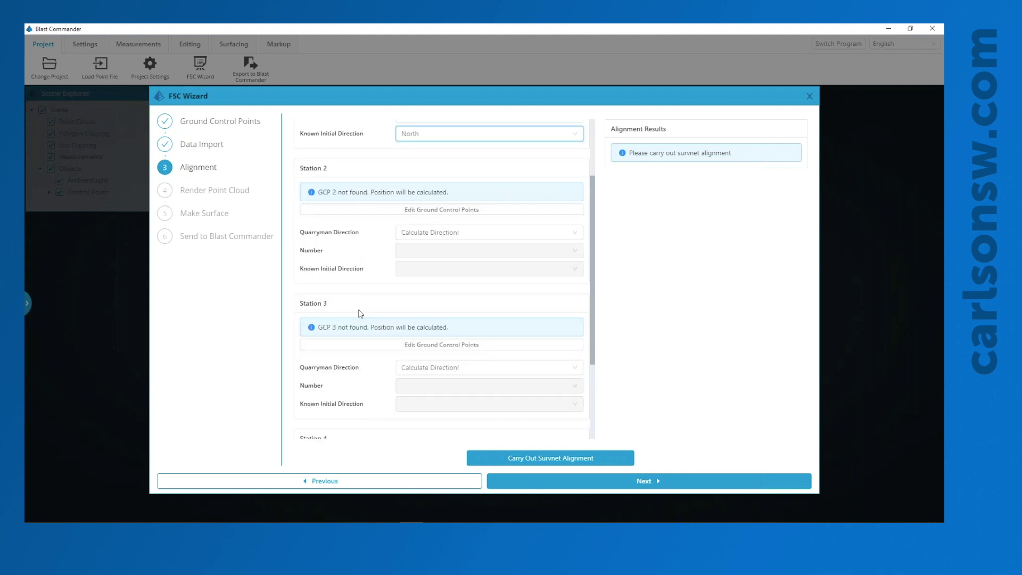
scroll(428, 314, "up", 3)
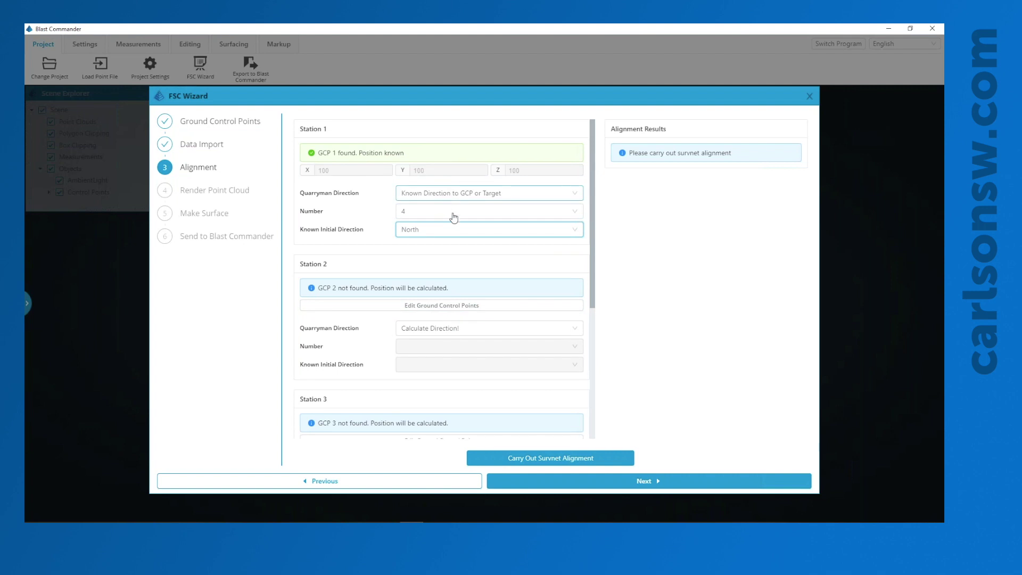
left_click(532, 461)
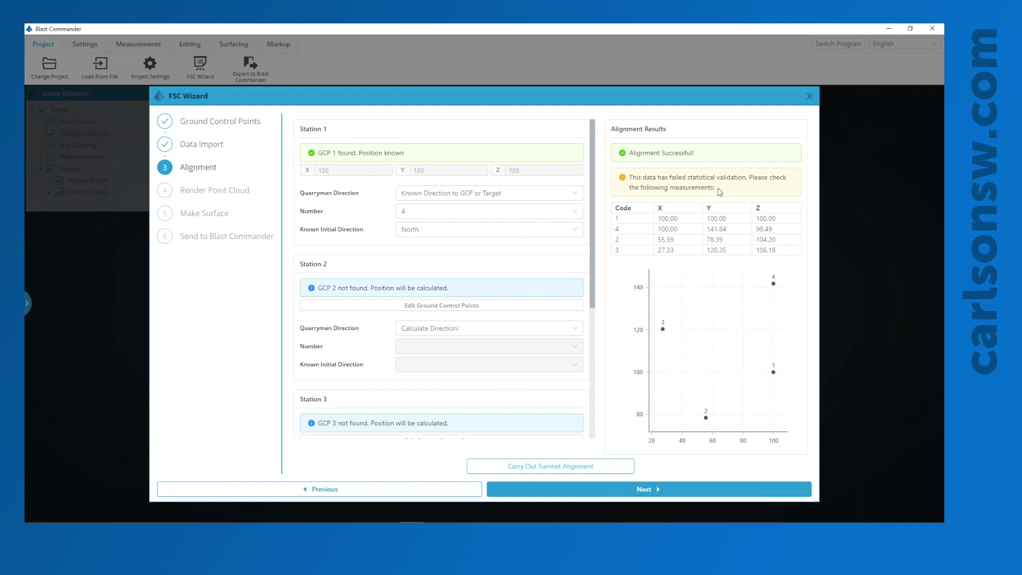
left_click_drag(714, 188, 679, 186)
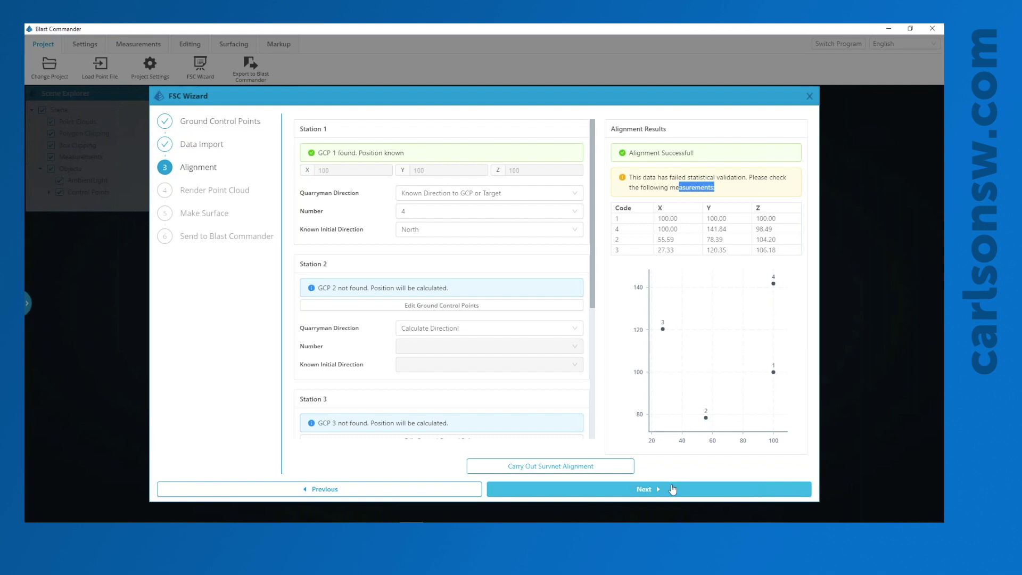
Step: Continue to the Render Point Cloud stage and view the rendered scene around the quarry face
left_click(672, 489)
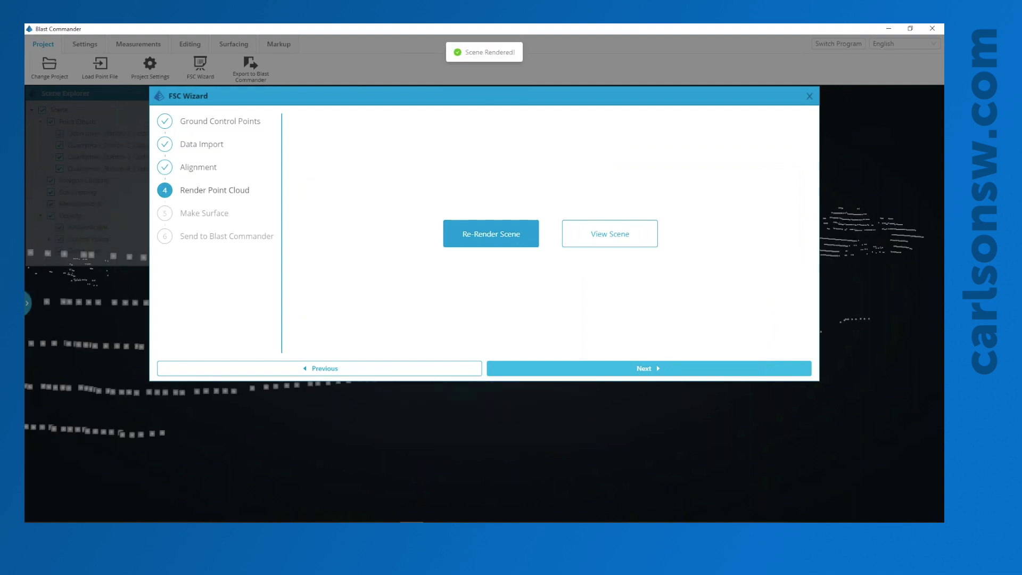
left_click(584, 242)
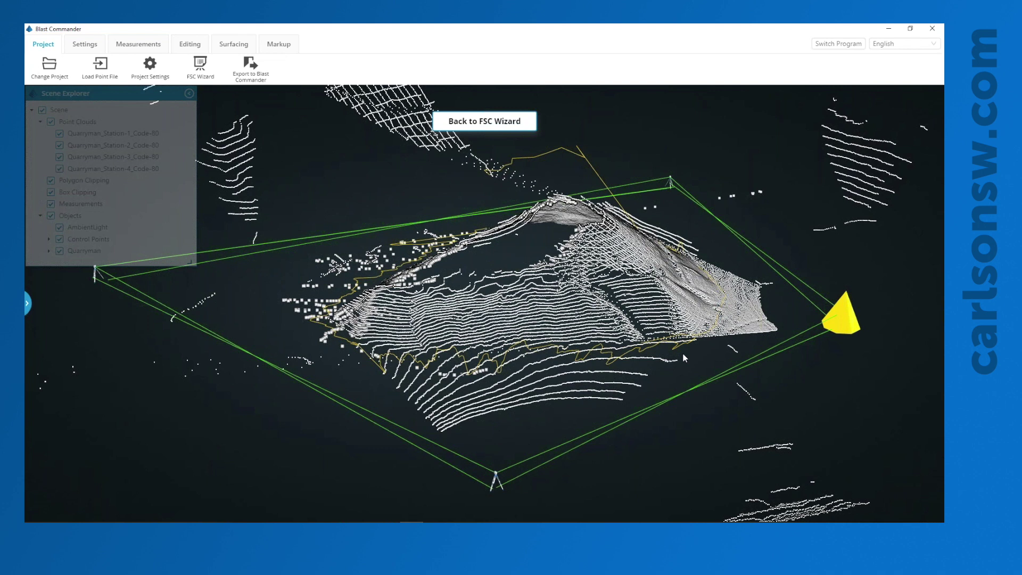
mouse_move(684, 355)
left_mouse_down()
mouse_move(417, 360)
mouse_move(549, 382)
mouse_move(533, 320)
mouse_move(433, 381)
mouse_move(489, 305)
left_mouse_up()
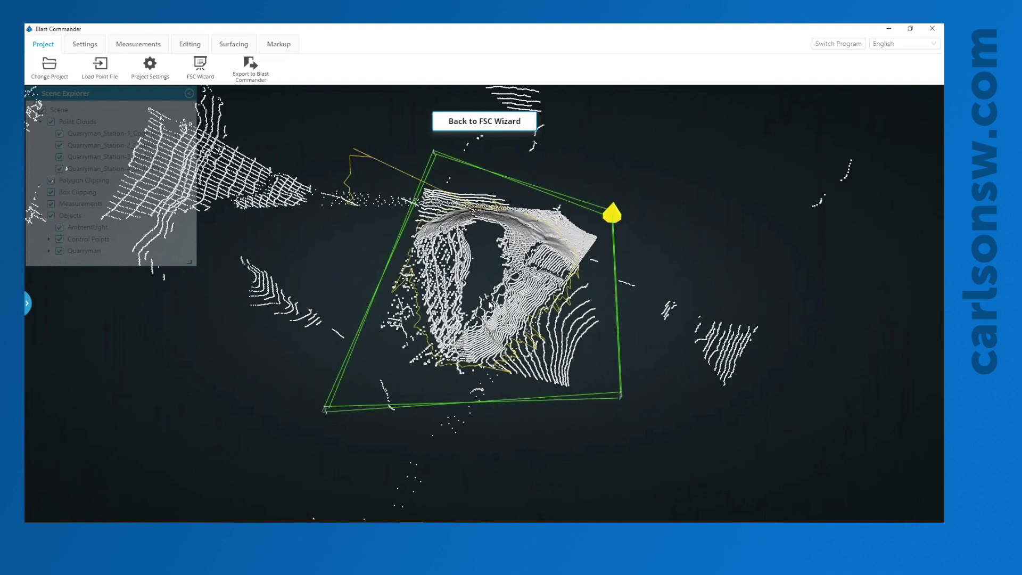
scroll(489, 304, "up", 1)
scroll(489, 303, "up", 1)
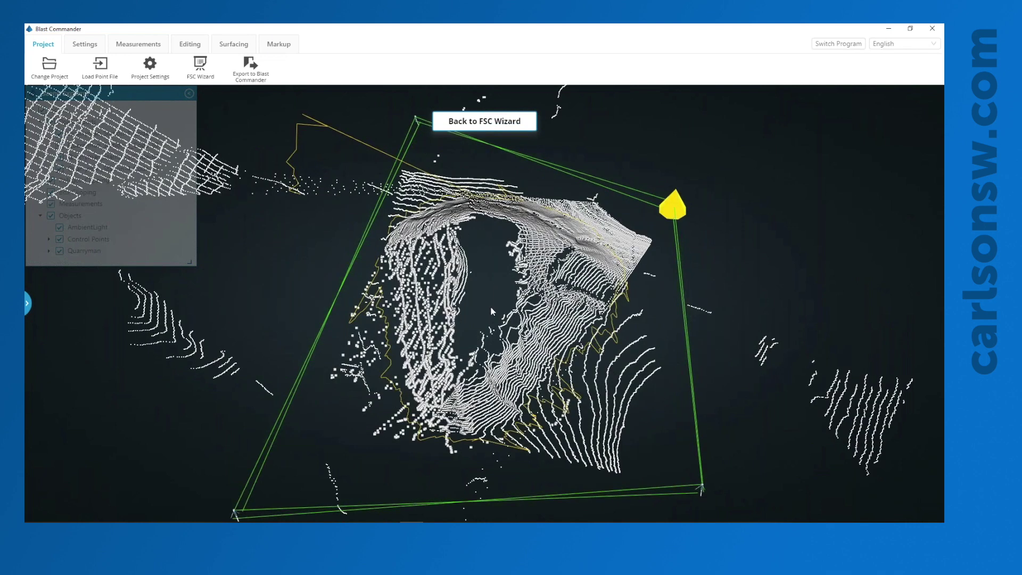
scroll(490, 304, "up", 1)
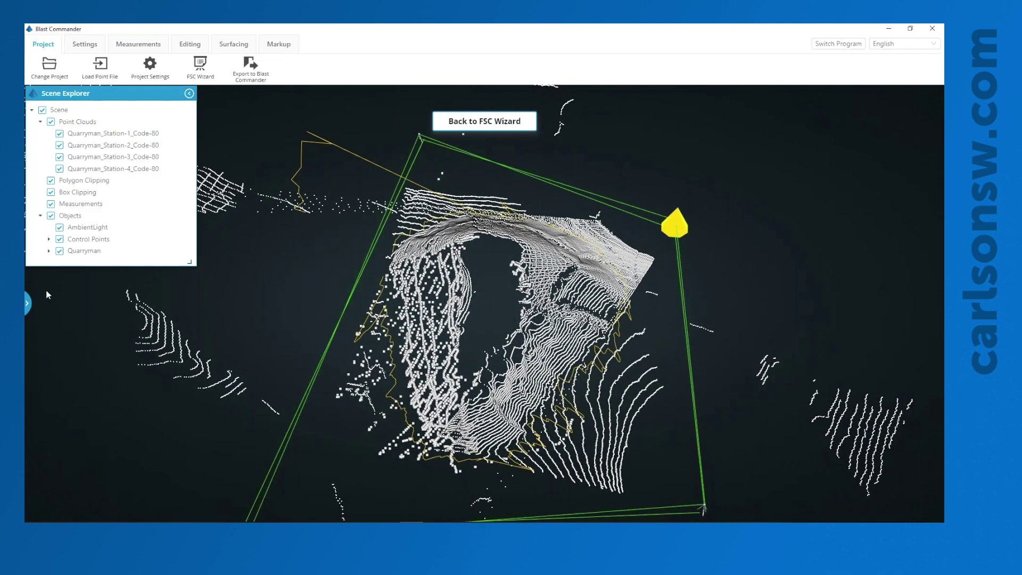
Step: Color the Quarryman_Station-1_Code-80 point cloud red (D0021B) using the Custom Color attribute
left_click(74, 49)
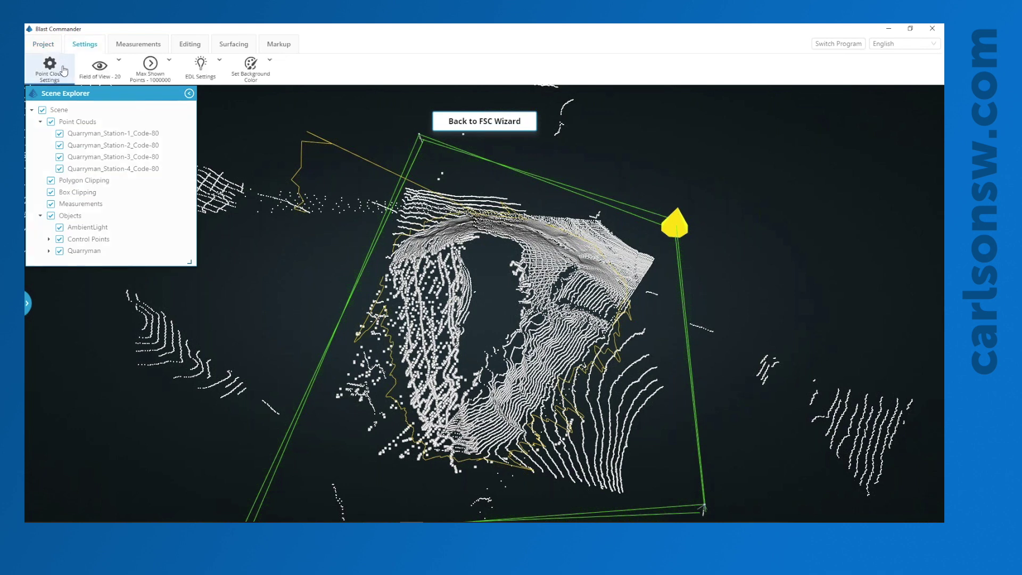
left_click(50, 67)
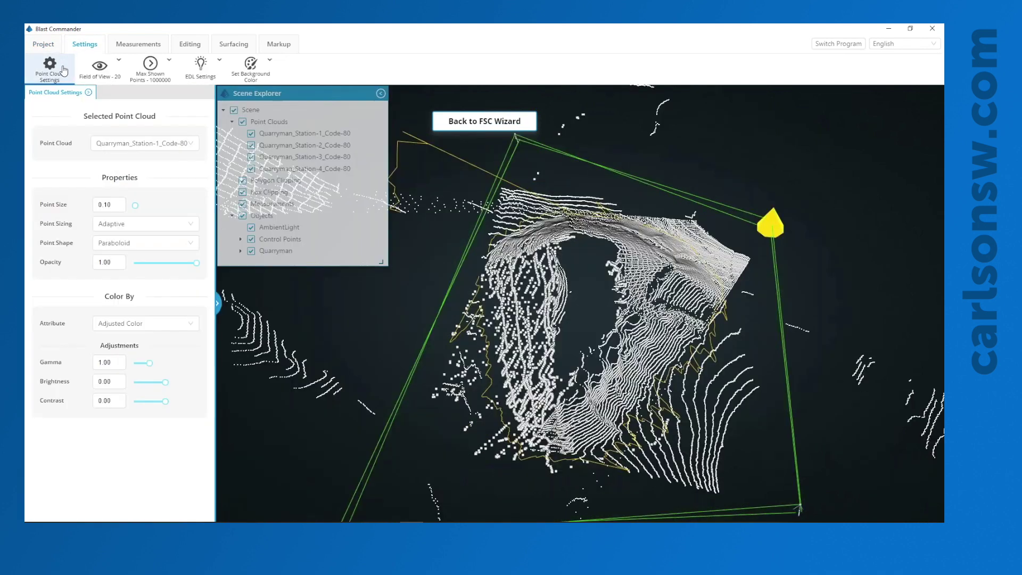
left_click(219, 301)
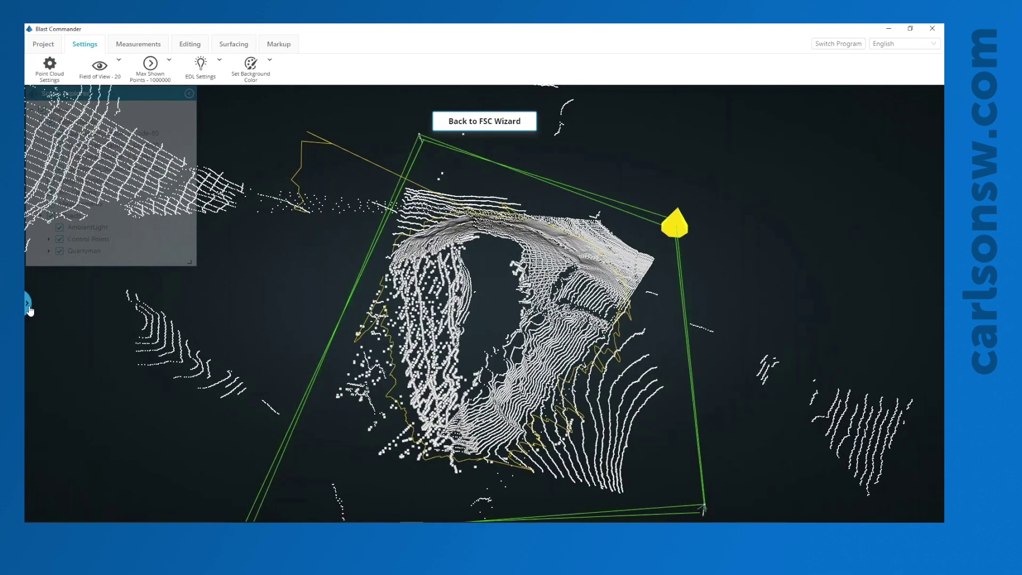
left_click(29, 307)
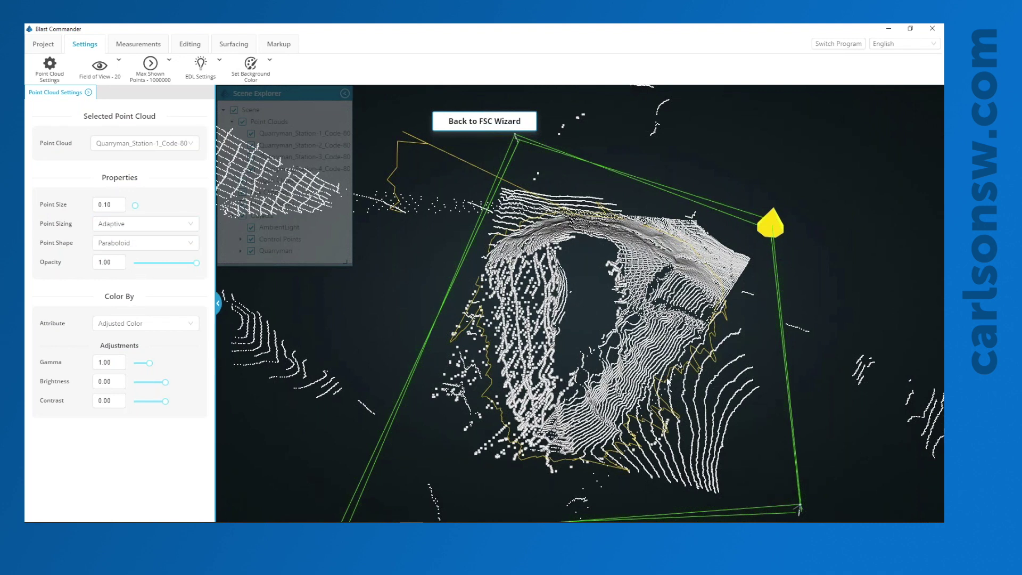
scroll(667, 382, "up", 1)
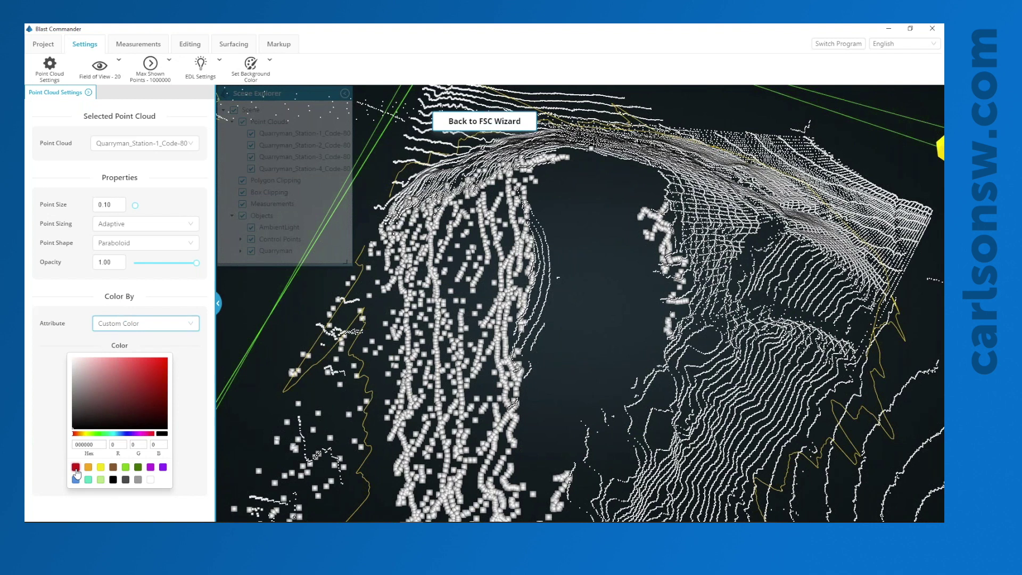
left_click(76, 468)
Step: Color the Quarryman_Station-2_Code-80 point cloud yellow using the Custom Color attribute
left_click(145, 144)
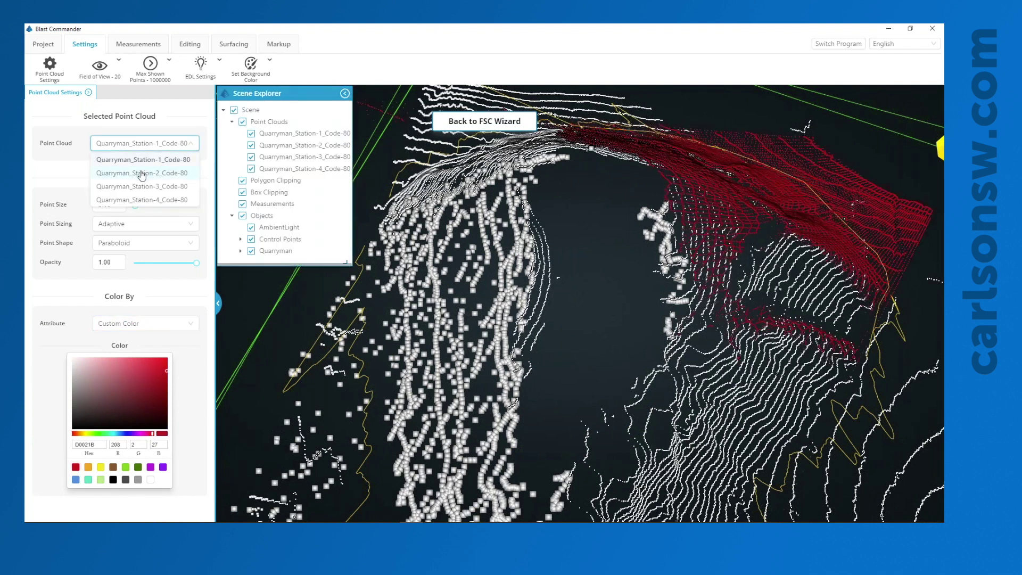
left_click(142, 173)
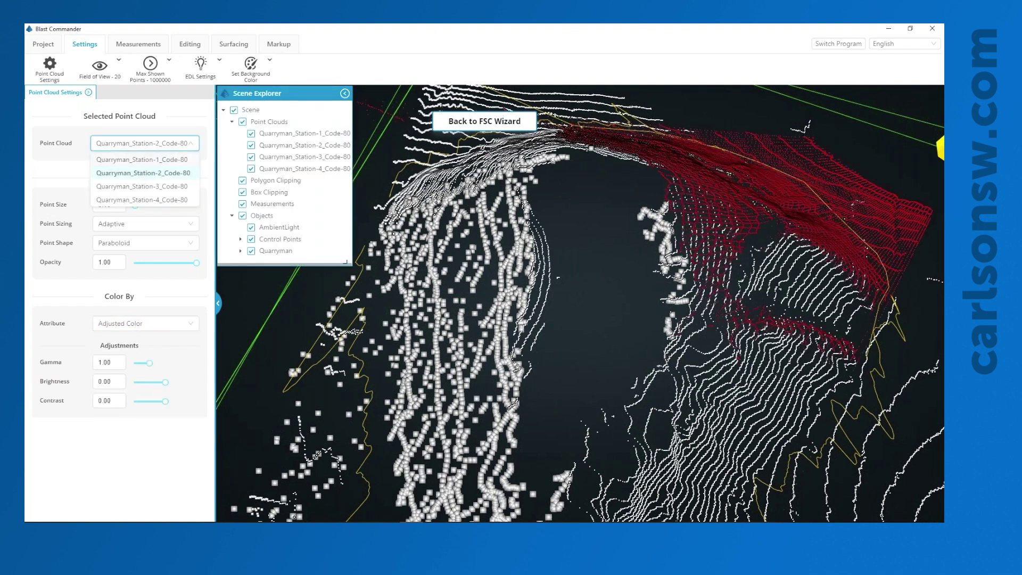
left_click(141, 172)
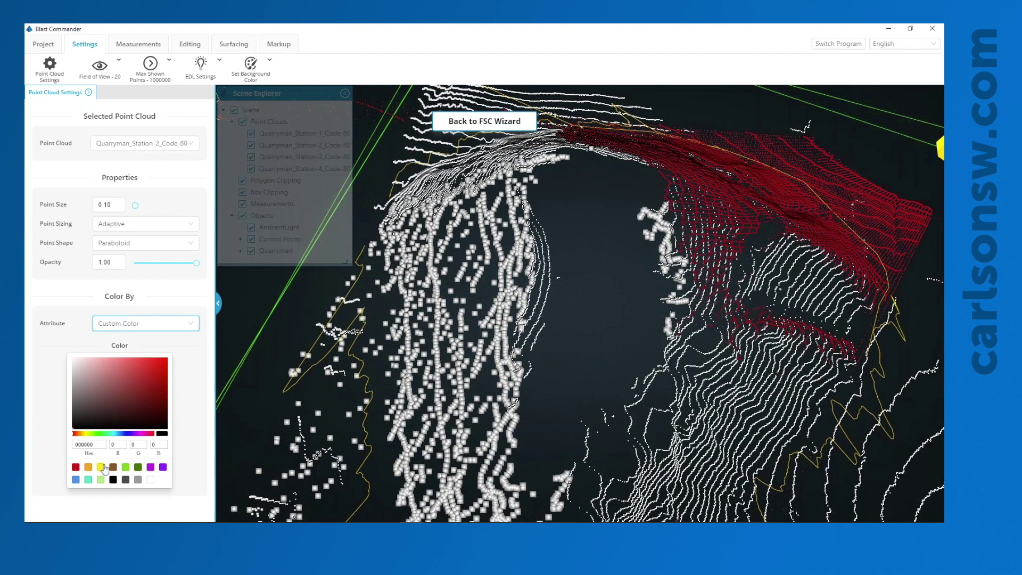
left_click(101, 468)
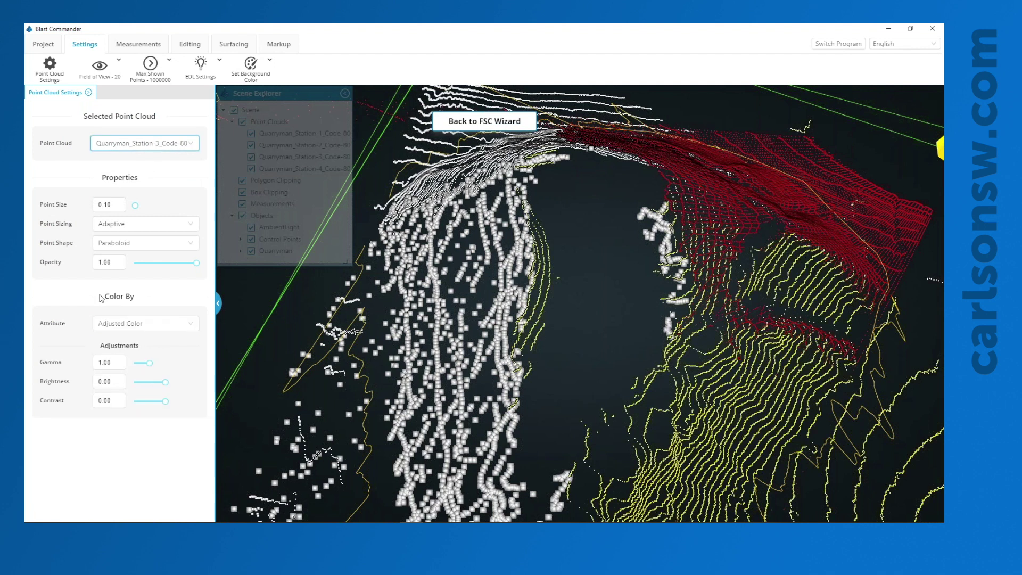
Step: Color the Quarryman_Station-3_Code-80 point cloud blue (4A90E2) using the Custom Color attribute
left_click(110, 323)
left_click(110, 379)
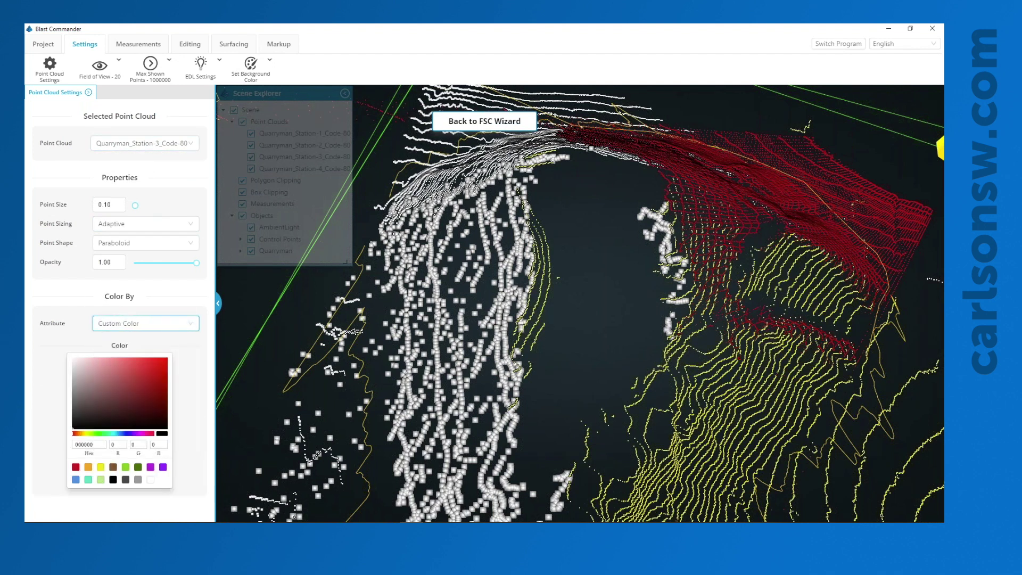
left_click(75, 481)
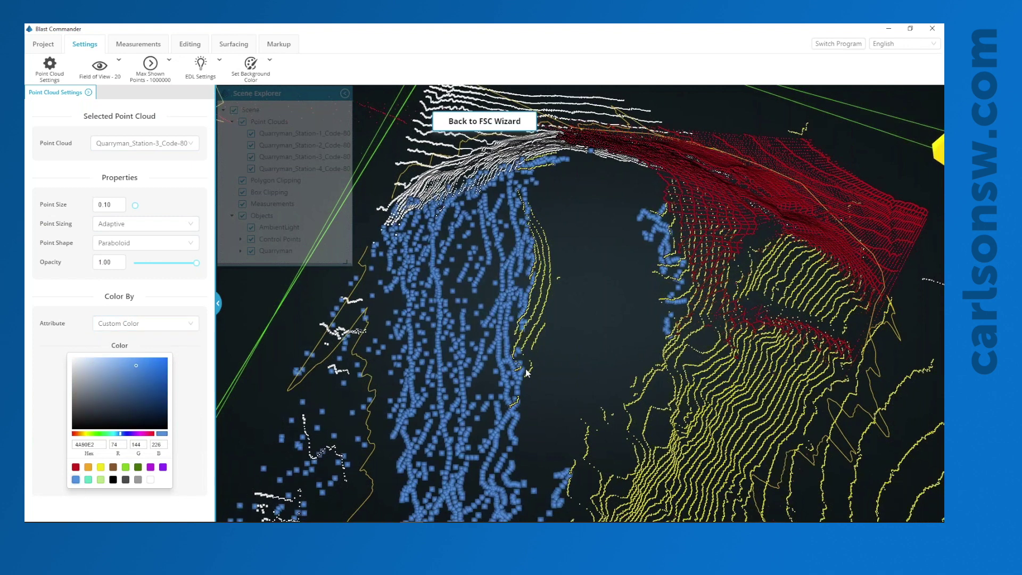
Step: Examine how the colored station point clouds fit together around the quarry face, and hide the point cloud settings
scroll(525, 379, "down", 5)
mouse_move(523, 384)
left_mouse_down()
mouse_move(558, 402)
mouse_move(580, 392)
mouse_move(598, 375)
mouse_move(580, 361)
mouse_move(595, 348)
mouse_move(642, 381)
mouse_move(679, 379)
mouse_move(621, 388)
left_mouse_up()
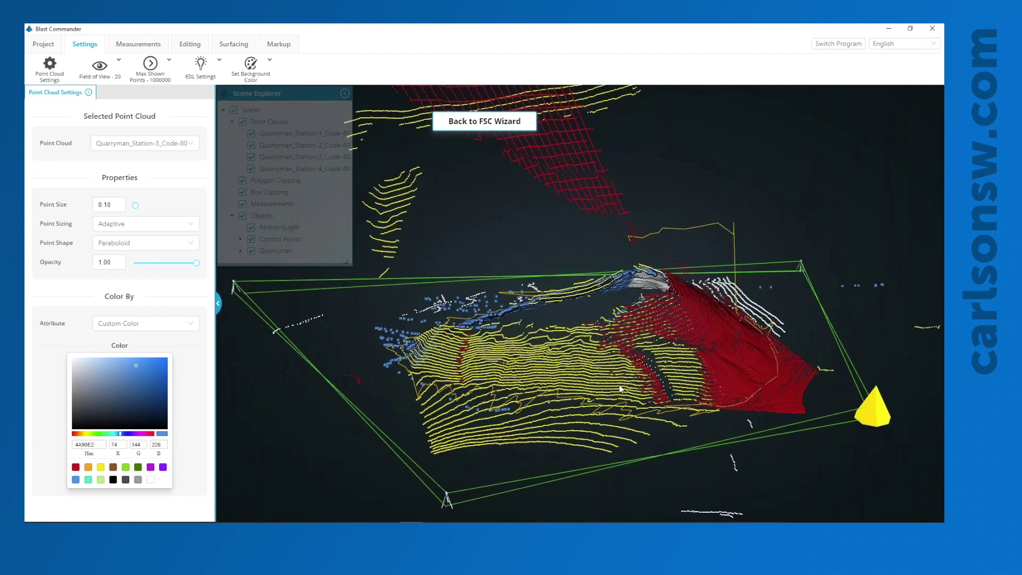
scroll(621, 388, "down", 3)
mouse_move(521, 376)
left_mouse_down()
mouse_move(655, 365)
mouse_move(652, 381)
left_mouse_up()
scroll(652, 379, "down", 3)
left_click_drag(595, 369, 573, 370)
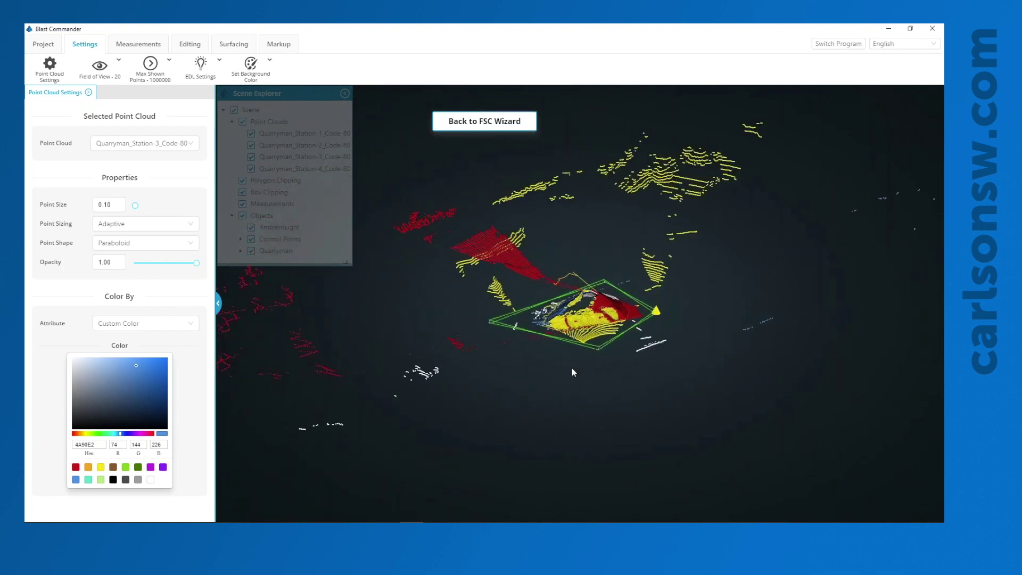
left_click(218, 305)
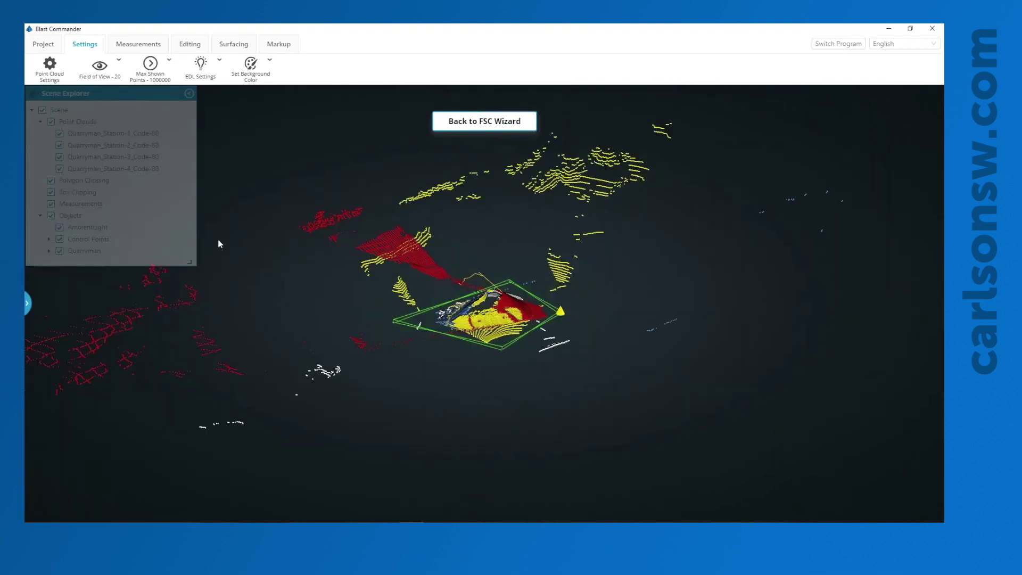
Step: Place a box selection over the quarry face inside the station network and select the box for editing
left_click(189, 44)
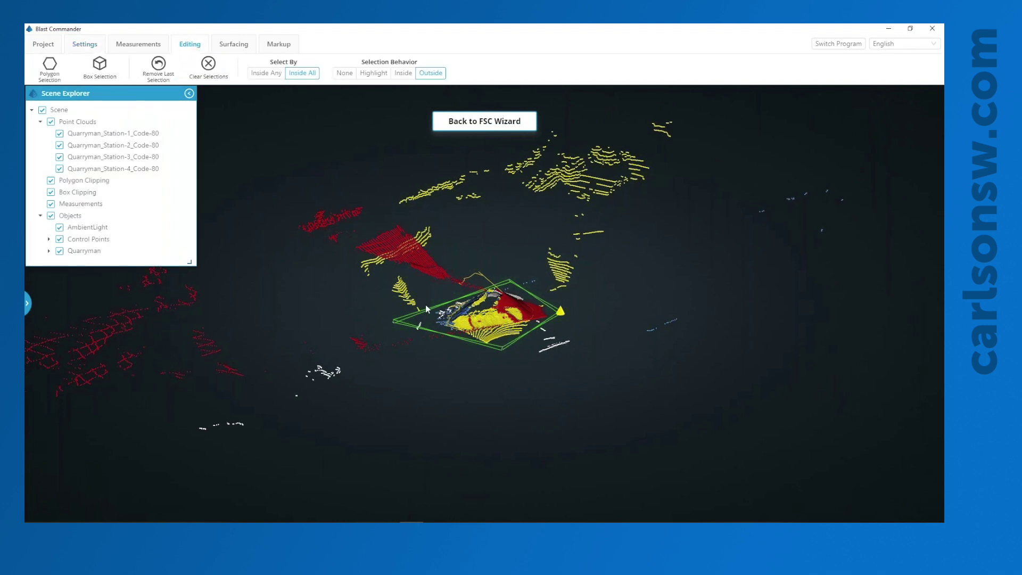
left_click_drag(426, 305, 567, 319)
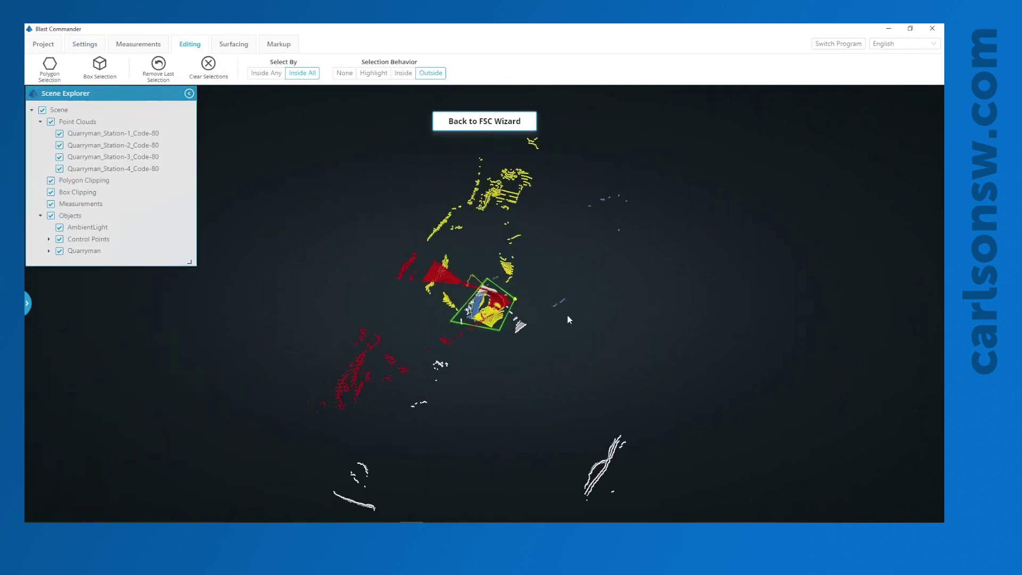
scroll(462, 291, "up", 7)
scroll(462, 291, "down", 5)
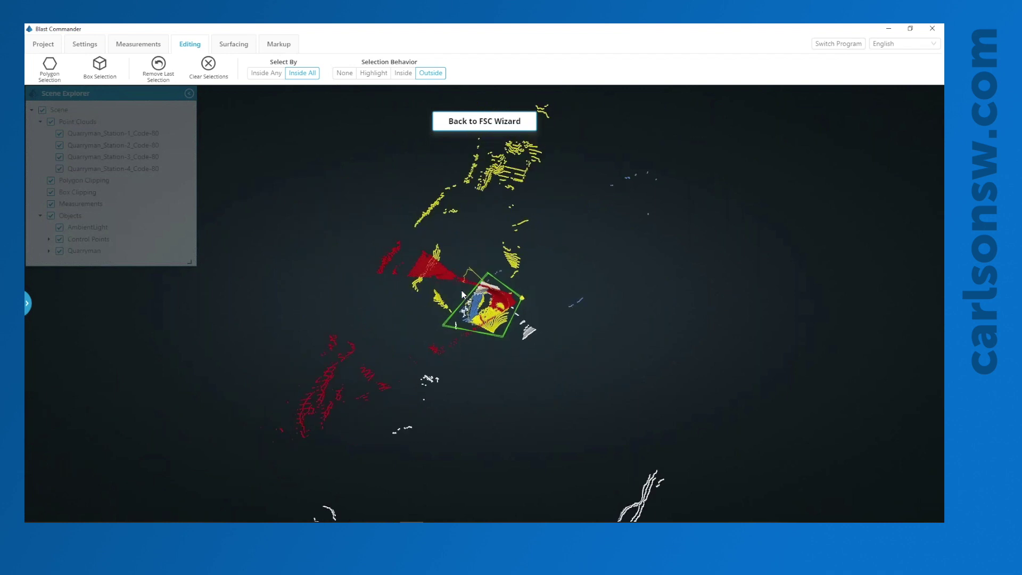
scroll(533, 251, "up", 4)
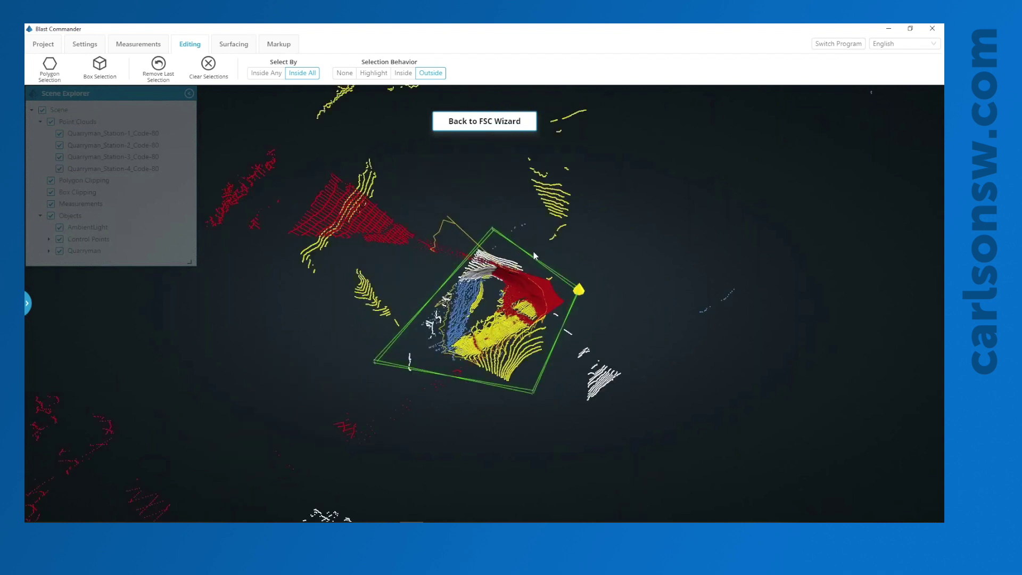
scroll(533, 251, "up", 1)
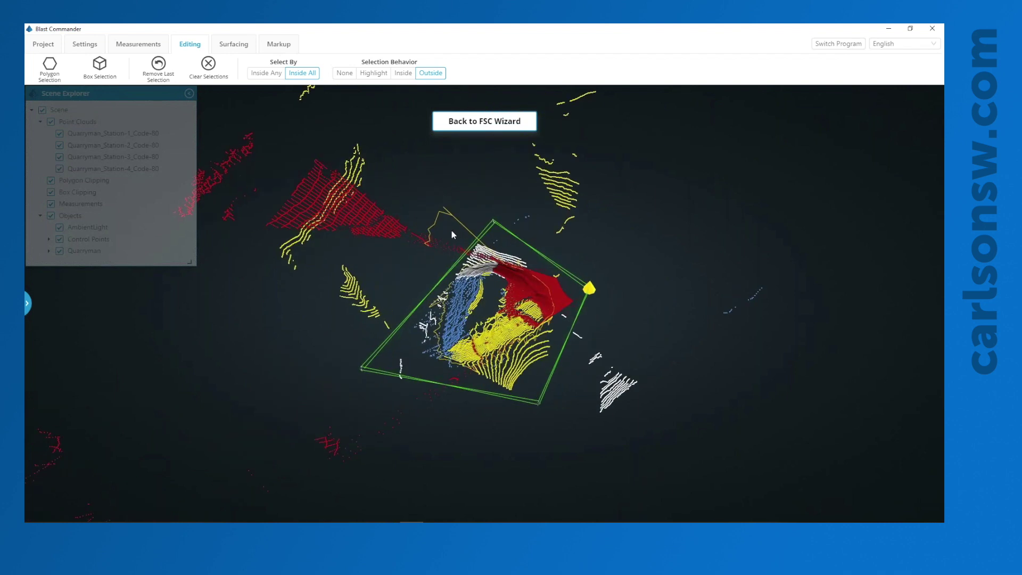
left_click(100, 67)
left_click_drag(525, 336, 488, 281)
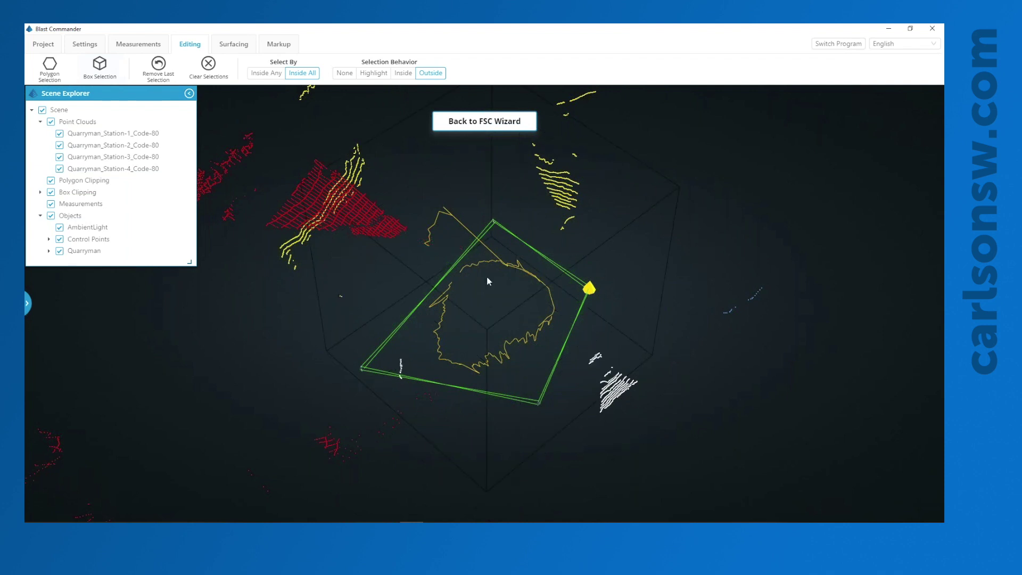
left_click(485, 275)
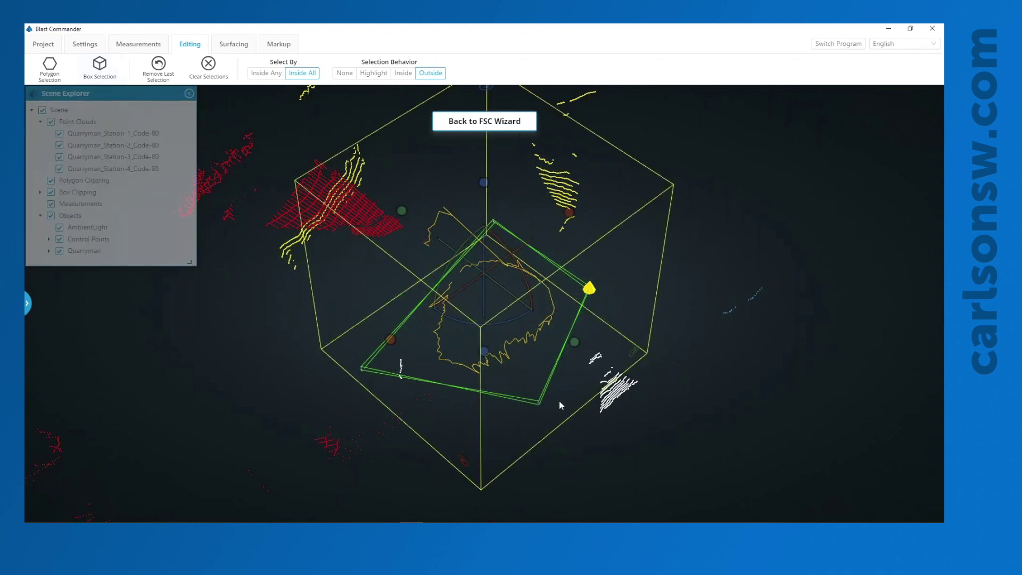
Step: Set the selection behavior to Highlight for the box around the quarry face
left_click_drag(559, 400, 624, 349)
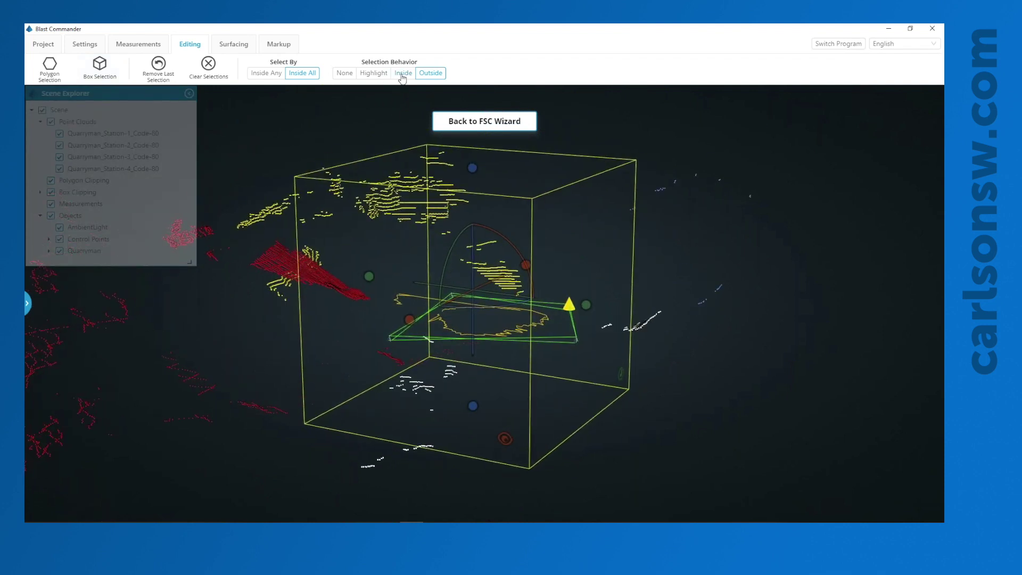
left_click(373, 73)
mouse_move(548, 372)
left_mouse_down()
mouse_move(528, 369)
mouse_move(550, 385)
left_mouse_up()
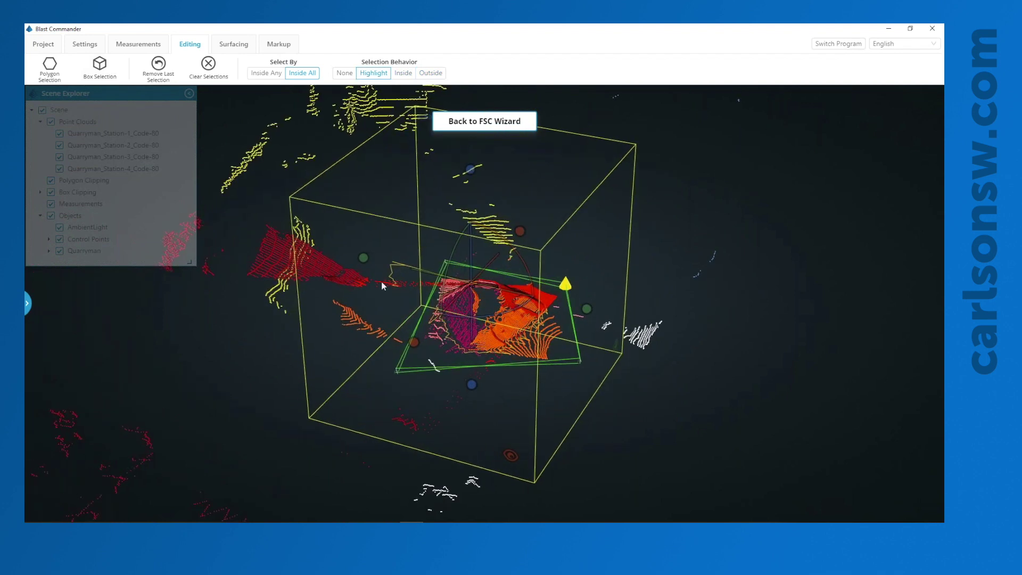
Step: Narrow the selection box from two opposite sides so it fits more closely around the quarry-face points
left_click_drag(362, 257, 428, 297)
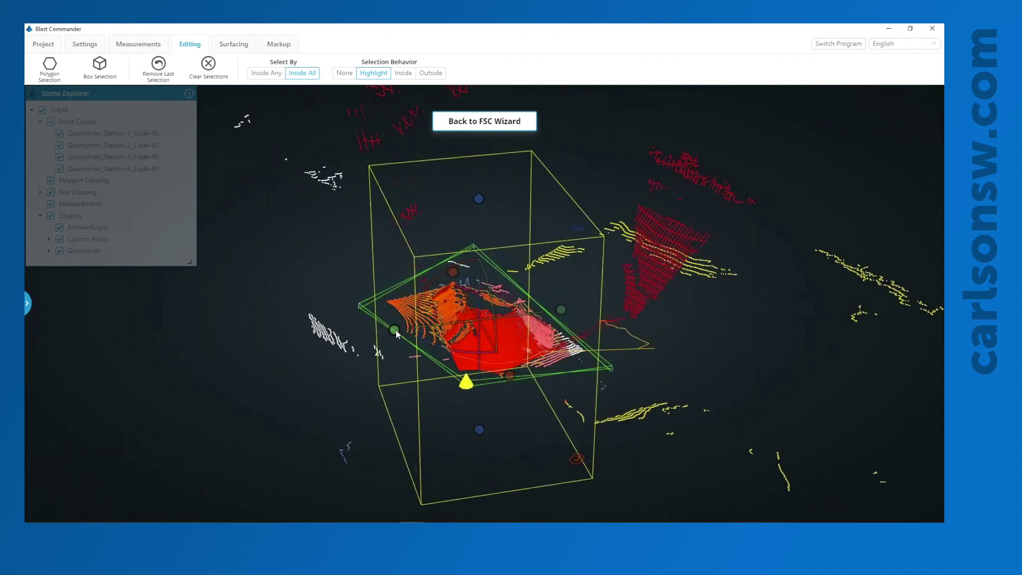
left_click_drag(502, 349, 495, 347)
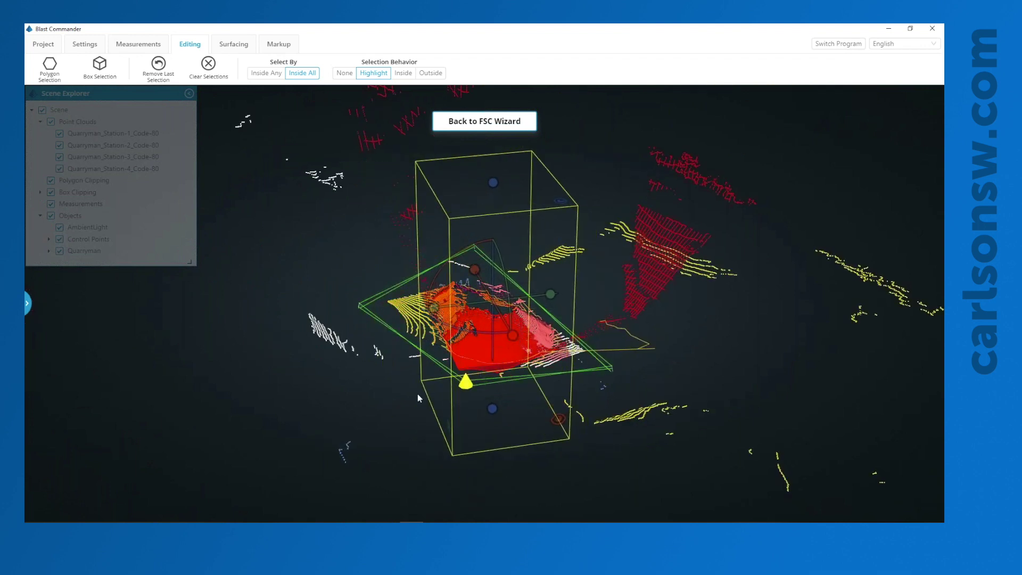
left_click_drag(417, 393, 555, 418)
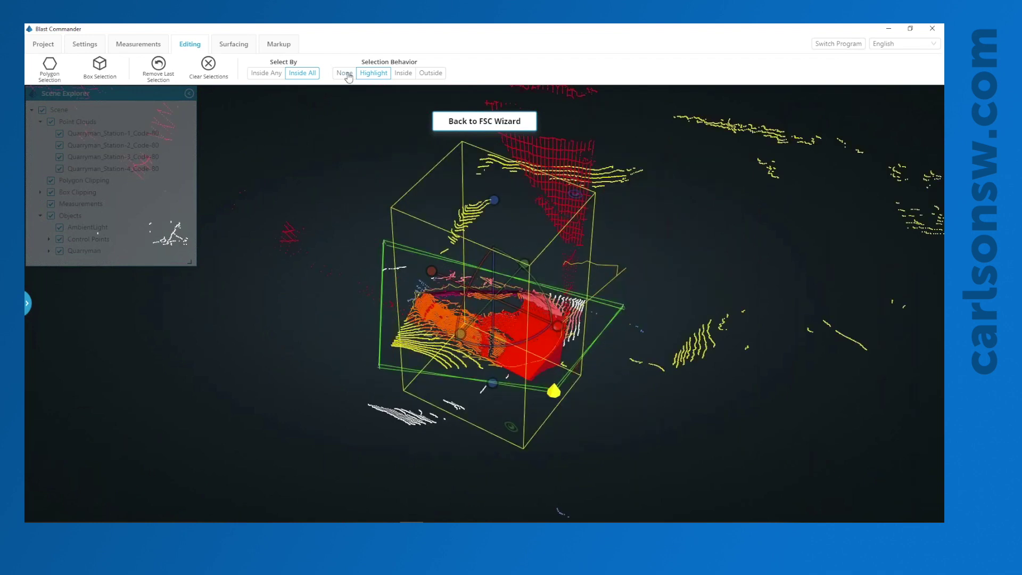
Step: Set the selection behavior to Inside so only the quarry-face points within the box are kept
left_click(403, 73)
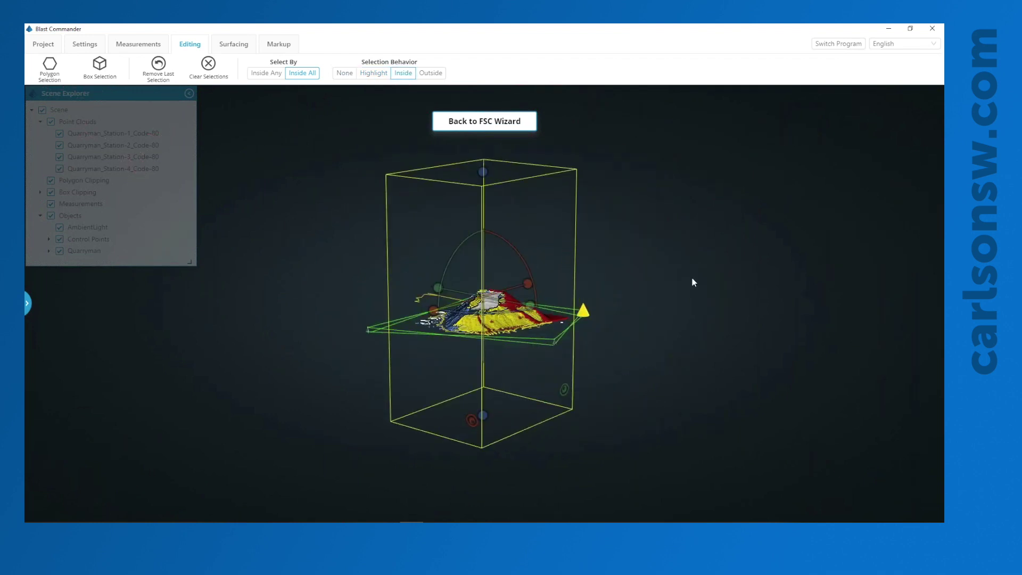
left_click_drag(693, 281, 666, 354)
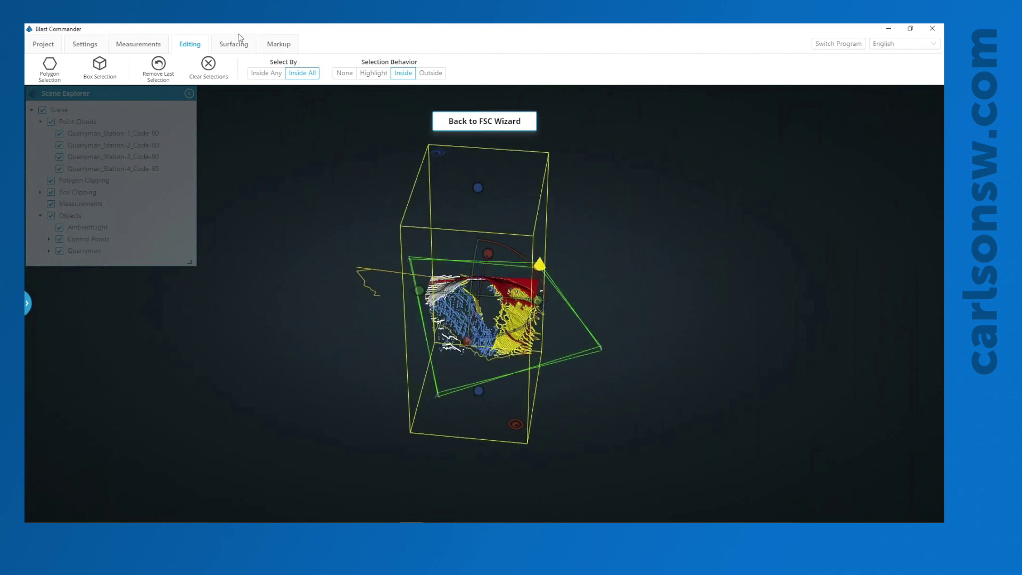
Step: Lower the Poisson Detail for surfacing to 8.38
left_click(239, 39)
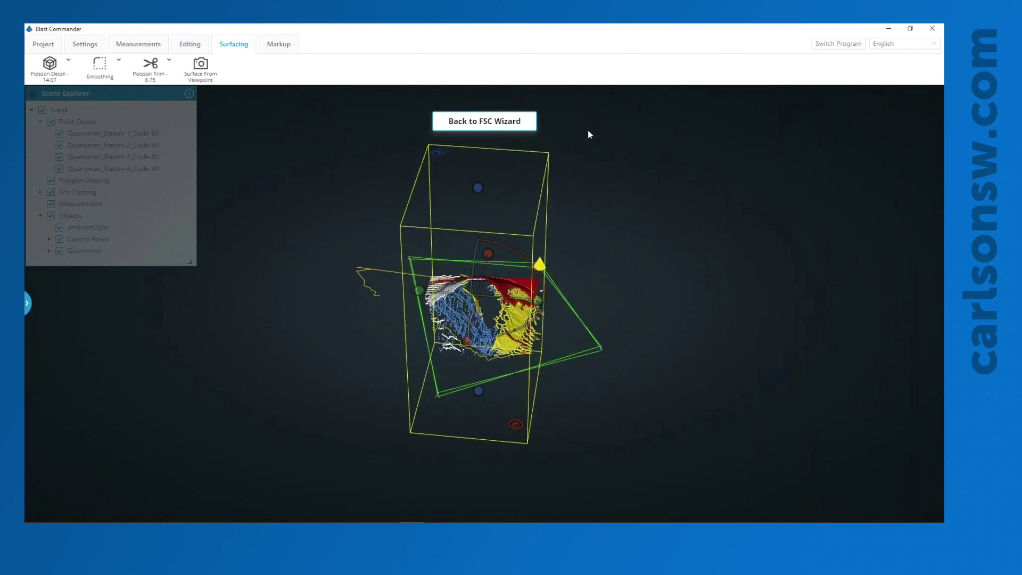
left_click(50, 67)
left_click(100, 118)
left_click_drag(100, 118, 148, 117)
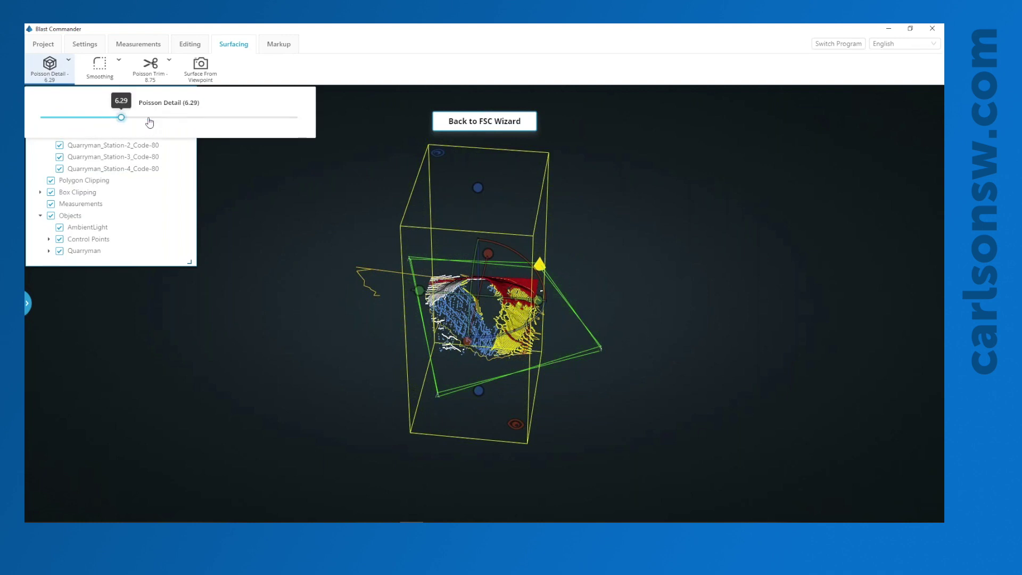
Step: Look down on the clipped quarry-face points from above and create a surface from that viewpoint
left_click_drag(654, 313, 607, 203)
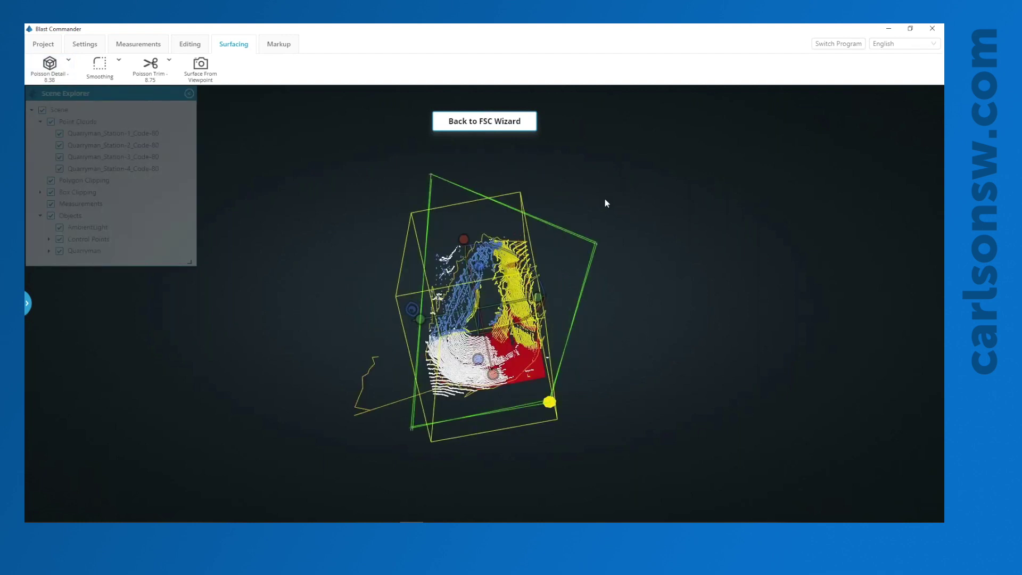
scroll(604, 201, "up", 3)
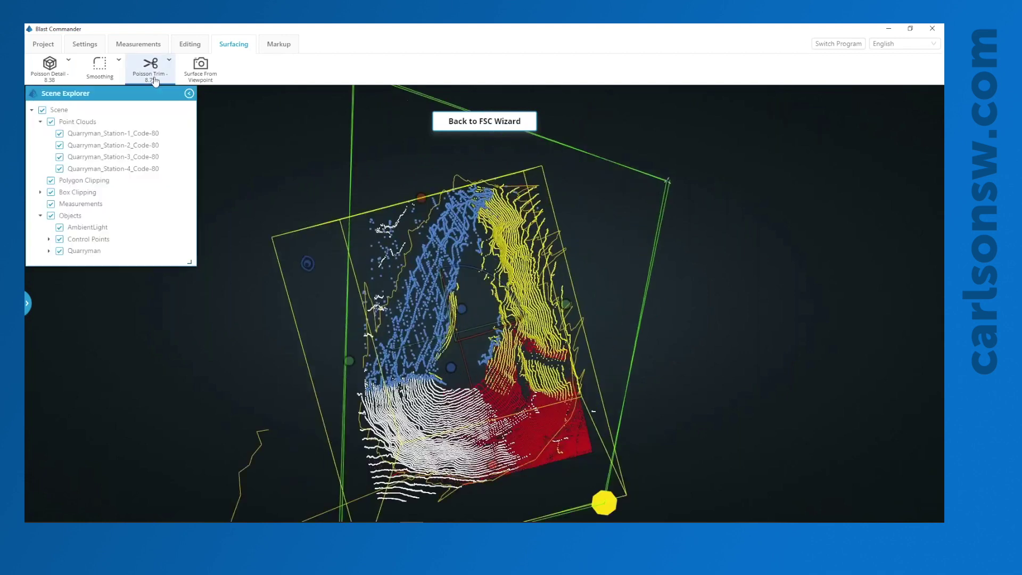
left_click(203, 78)
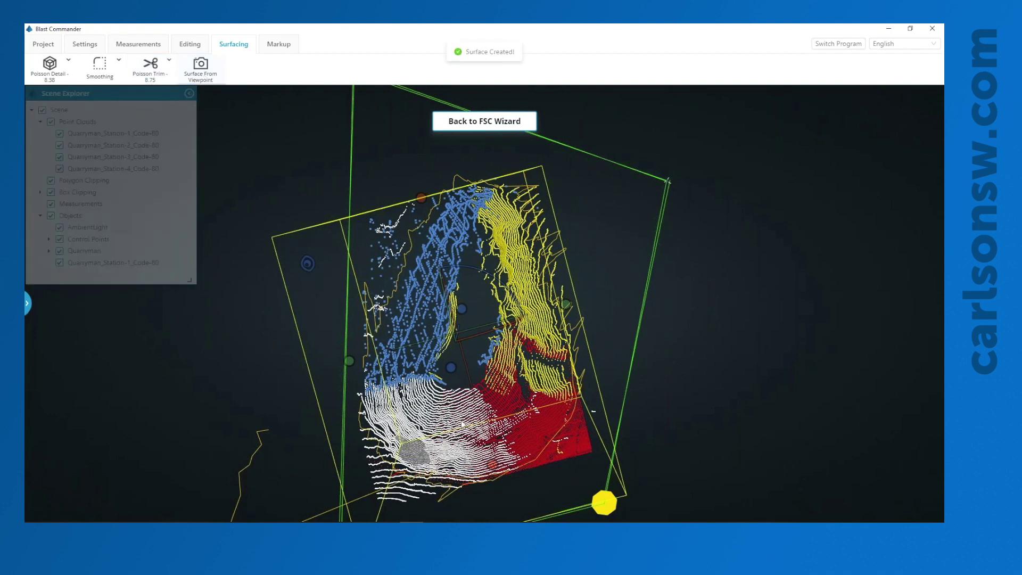
Step: Hide the station point clouds to inspect the new surface mesh, and lower the Poisson Trim to 5.14
left_click_drag(462, 425, 345, 448)
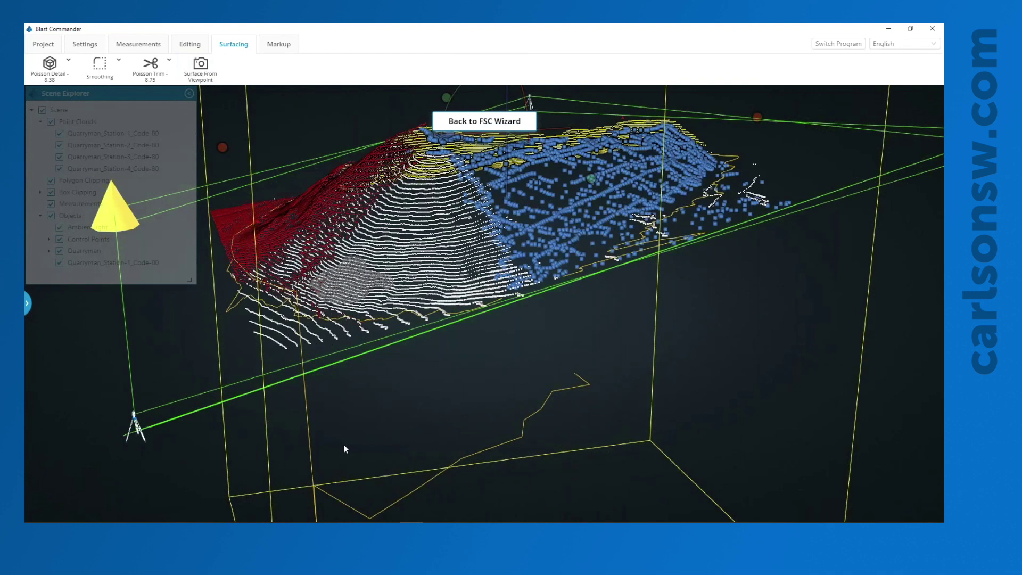
scroll(378, 366, "up", 5)
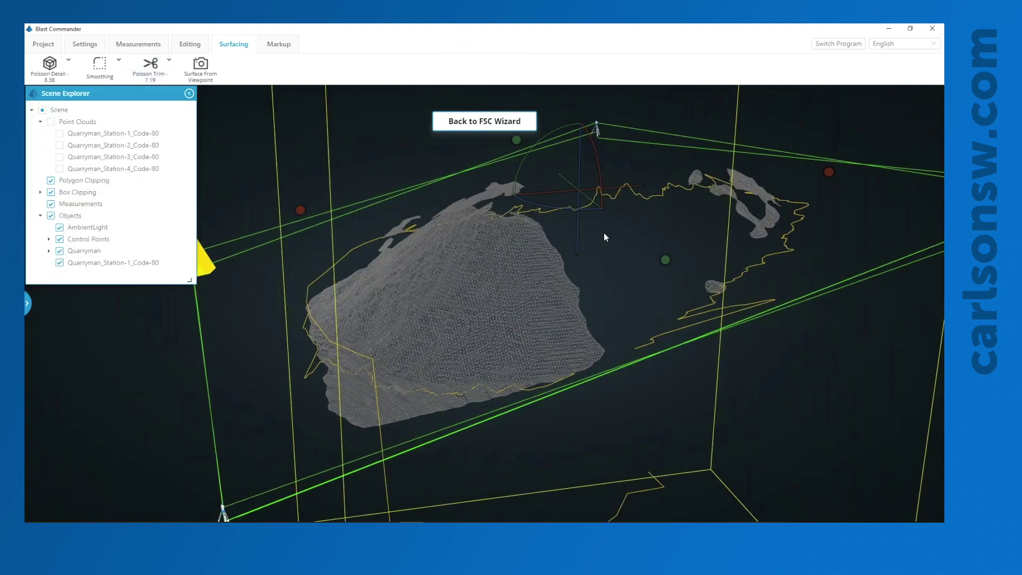
left_click_drag(603, 234, 542, 250)
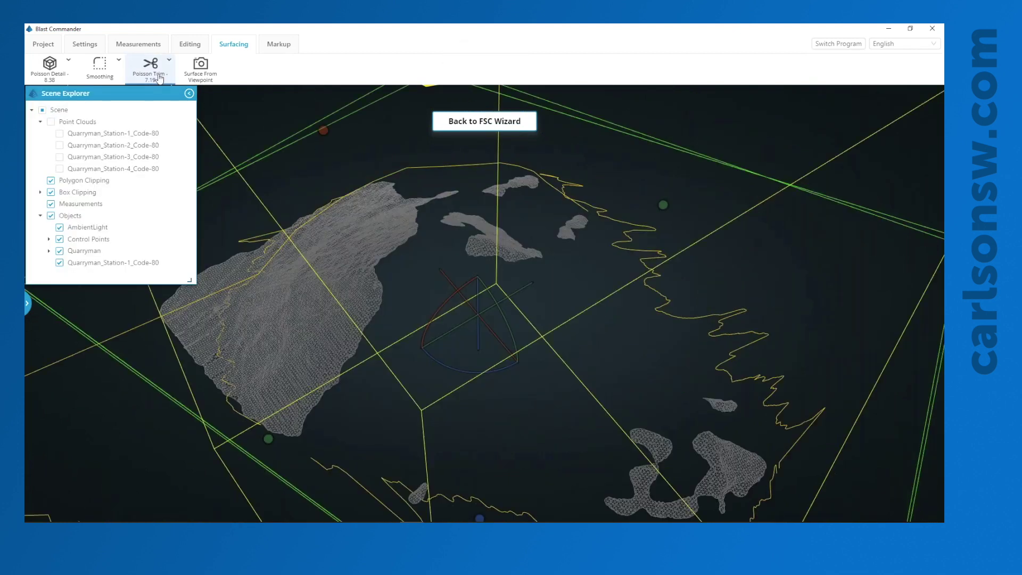
left_click(160, 78)
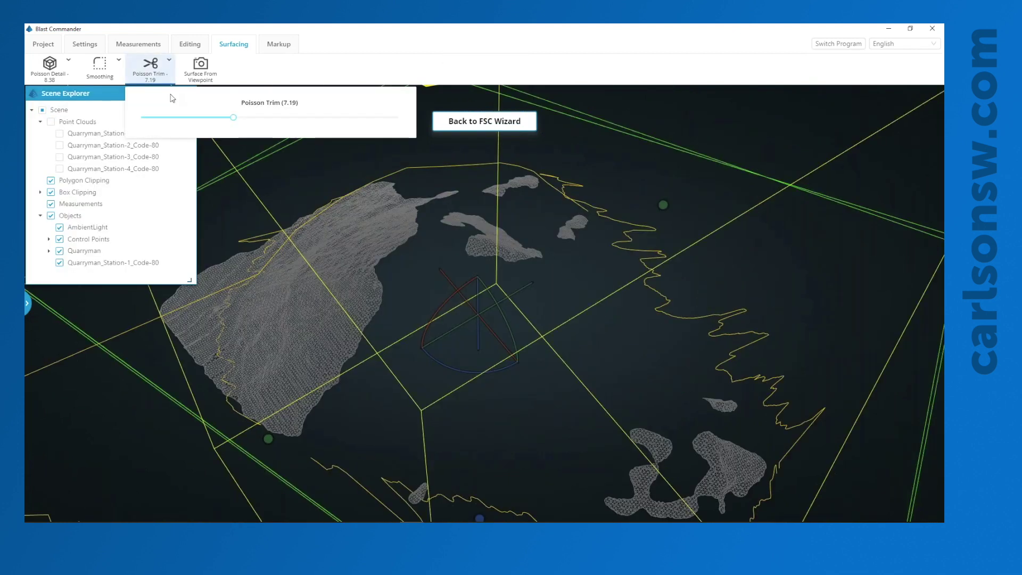
left_click_drag(233, 117, 221, 122)
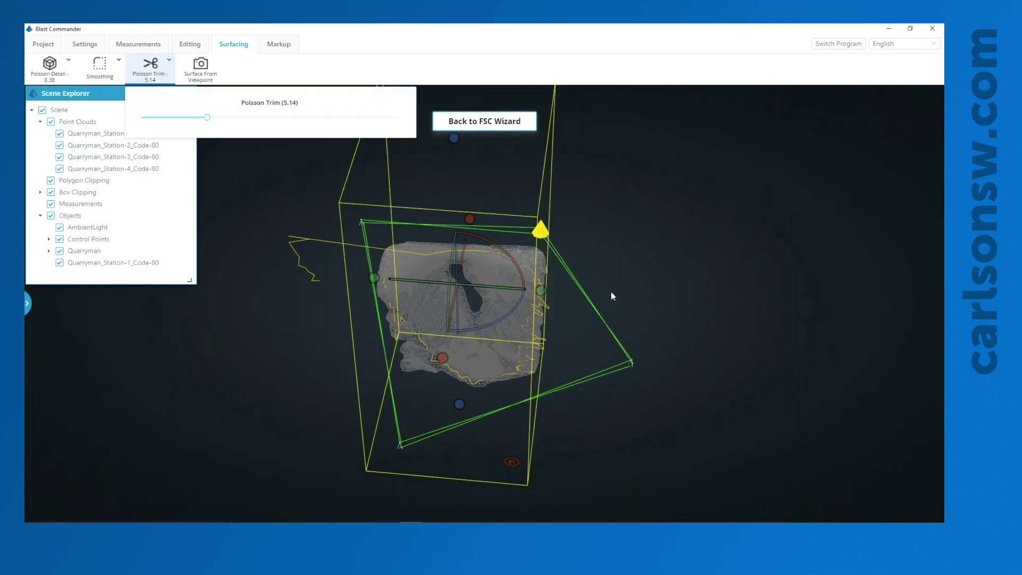
Step: Inspect the remaining gap in the surface mesh and lower the Poisson Trim to 4.43
left_click(618, 283)
scroll(390, 291, "up", 6)
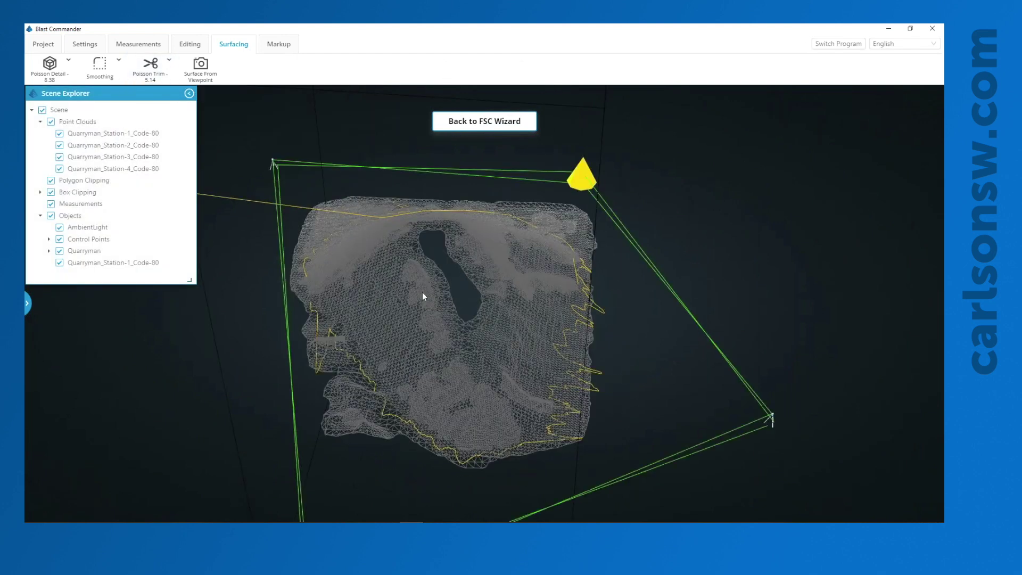
scroll(422, 296, "up", 2)
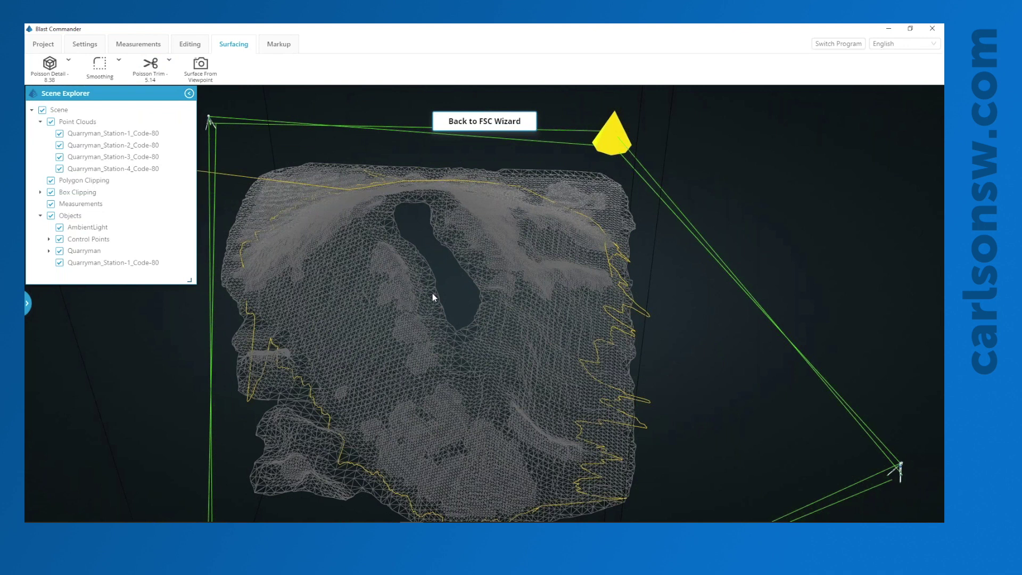
left_click_drag(432, 293, 420, 286)
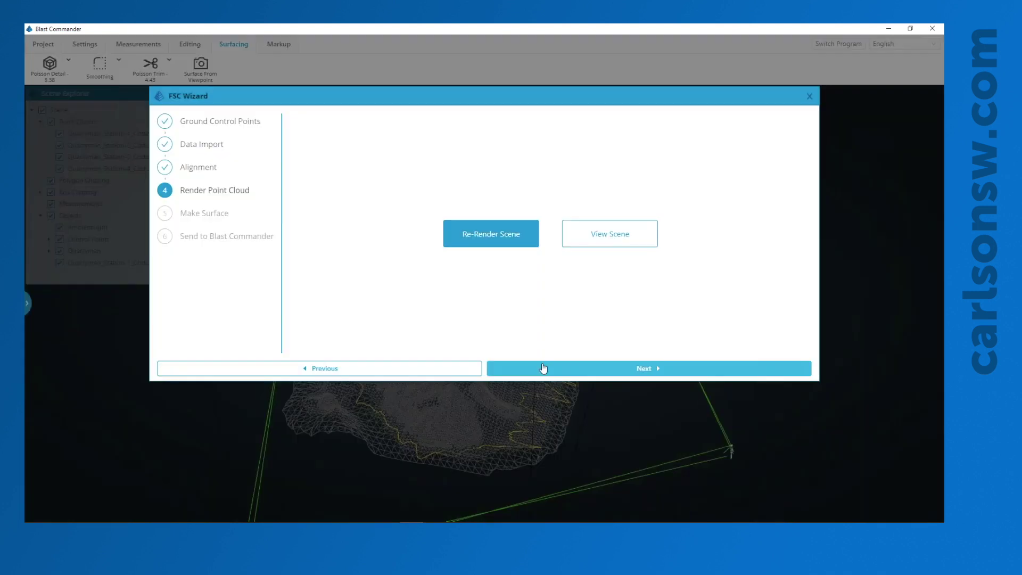
Step: Advance the FSC Wizard past Make Surface to view the Send to Blast Commander export list, and close the wizard
left_click(543, 368)
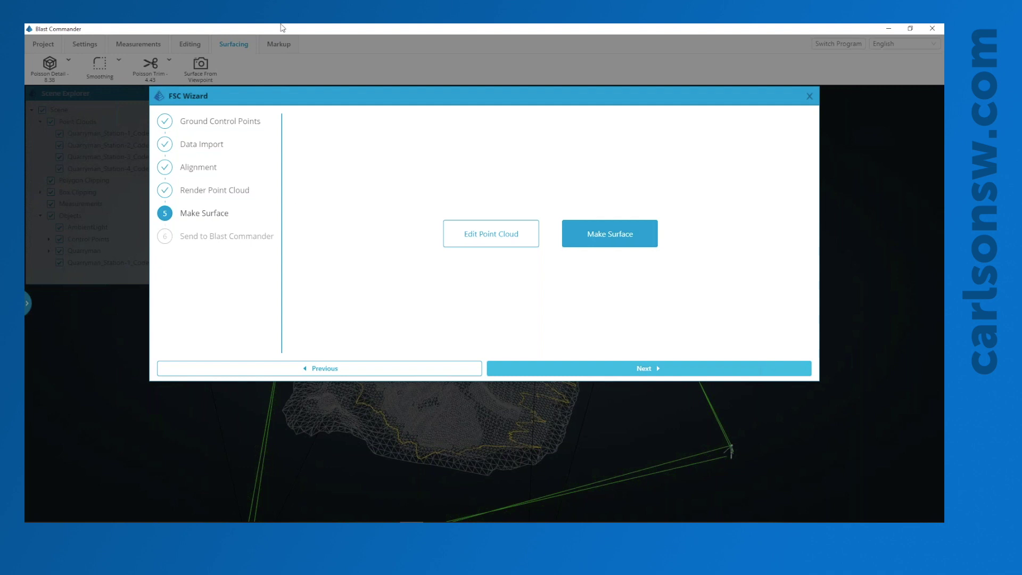
left_click(634, 368)
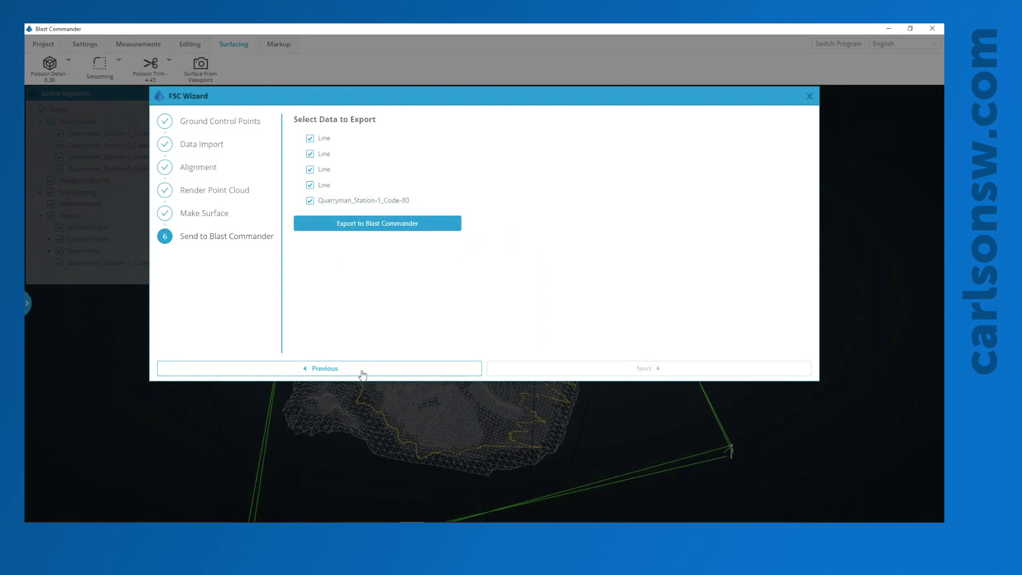
left_click(809, 99)
Step: Delete the surface, Quarryman objects, control points and station point clouds from the scene, and set the selection behavior to Outside
right_click(113, 262)
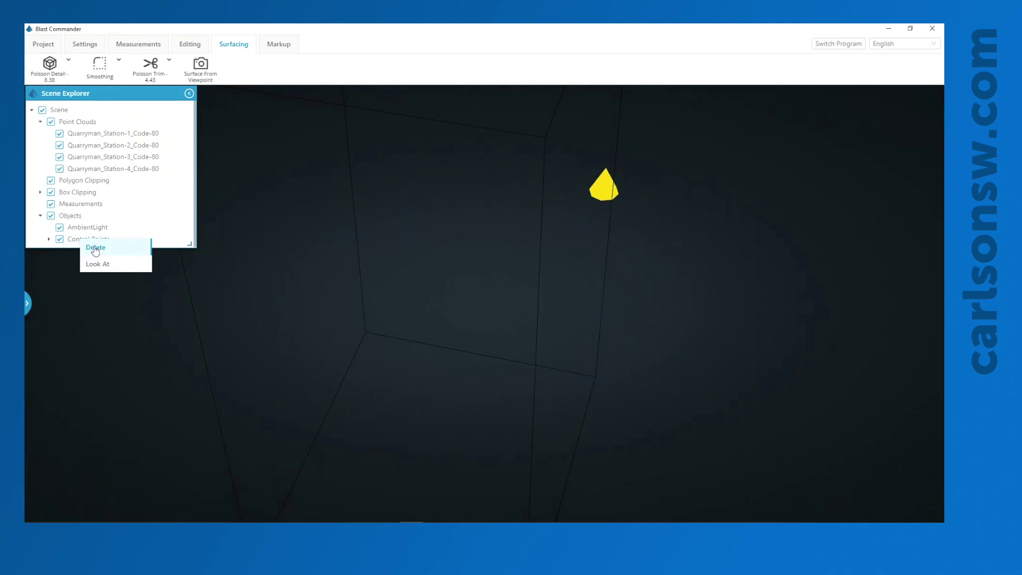
left_click(95, 249)
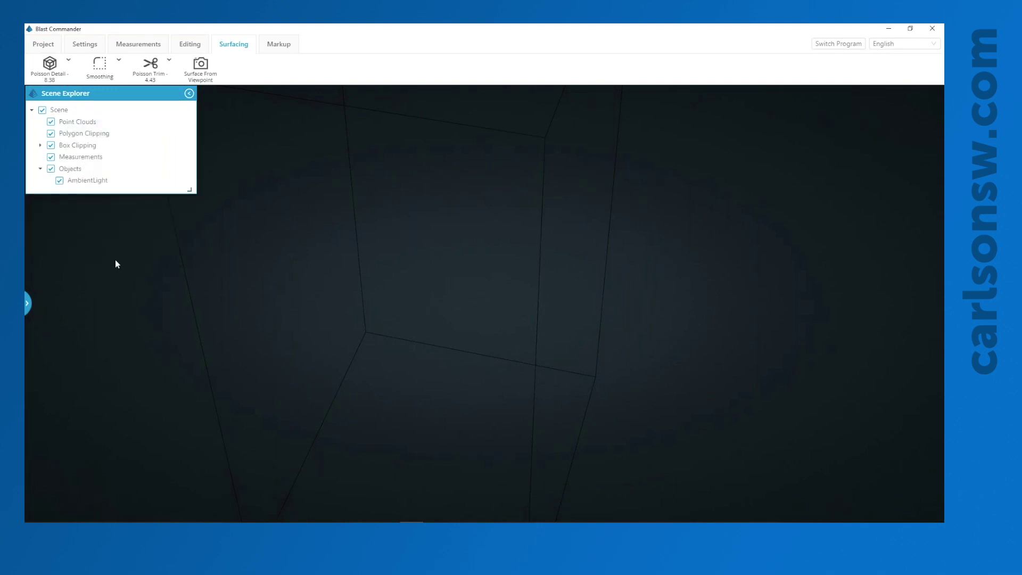
left_click(137, 44)
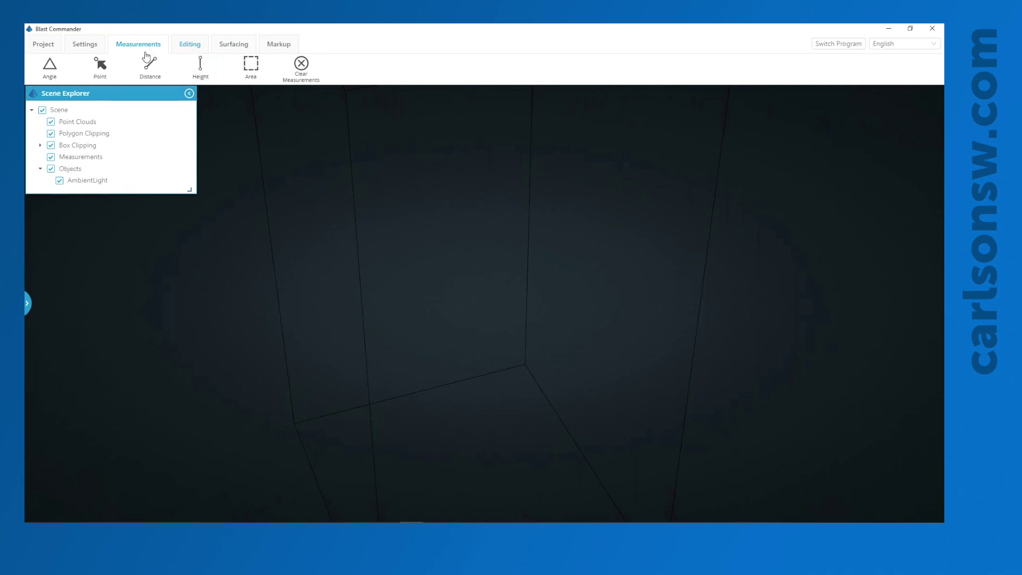
left_click(190, 50)
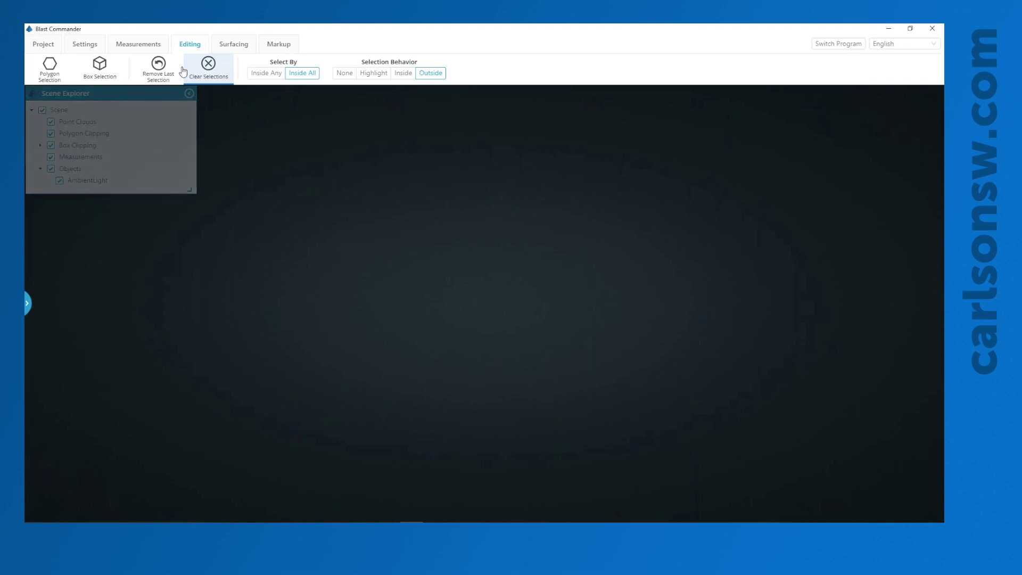
Step: Reopen the FSC Wizard for the emptied scene and render the scene again
left_click(83, 45)
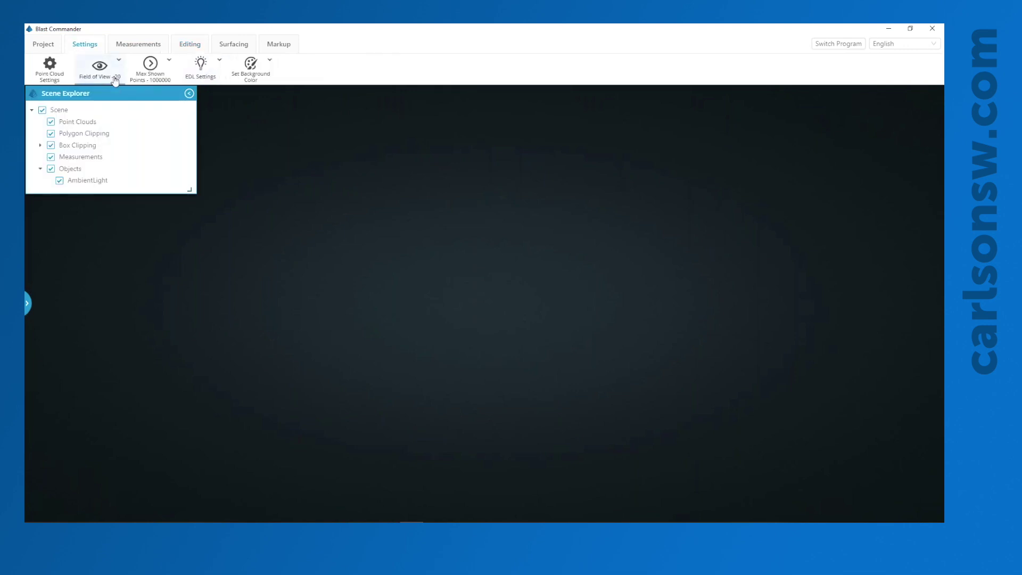
left_click(45, 44)
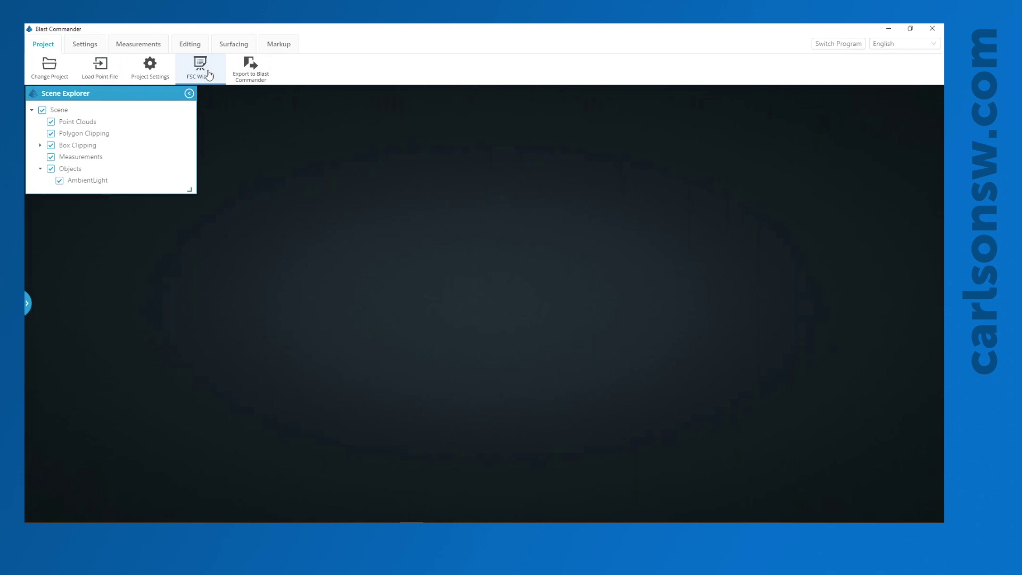
left_click(201, 68)
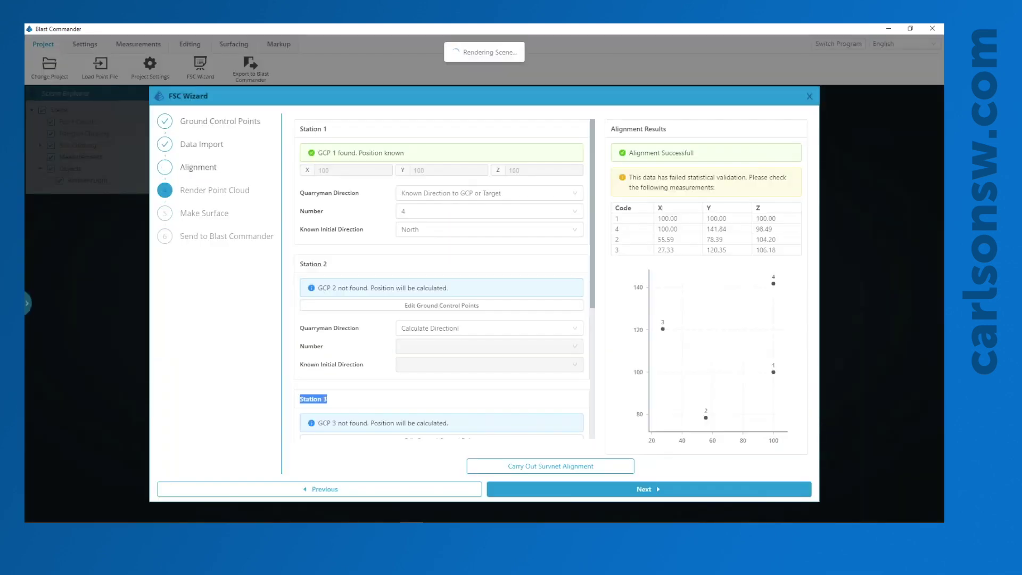
Step: Review the station alignment settings and go back through Data Import to the Ground Control Points stage
scroll(477, 256, "down", 5)
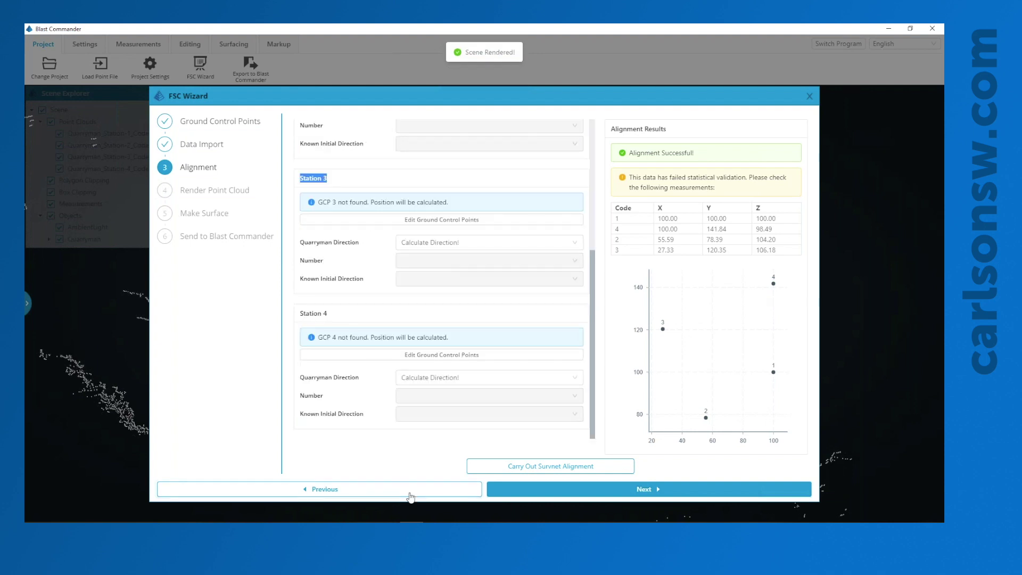
left_click(410, 497)
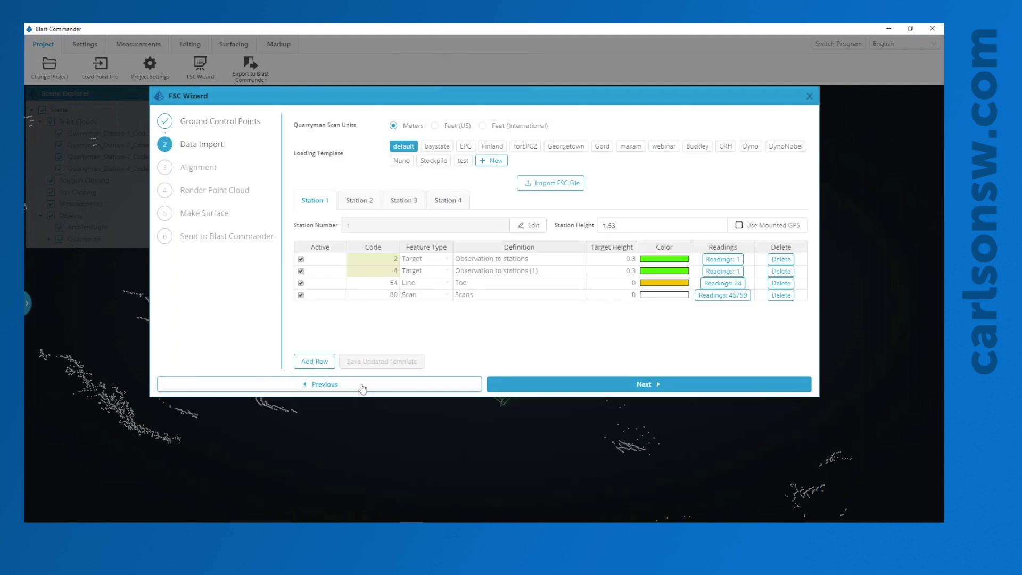
left_click(361, 385)
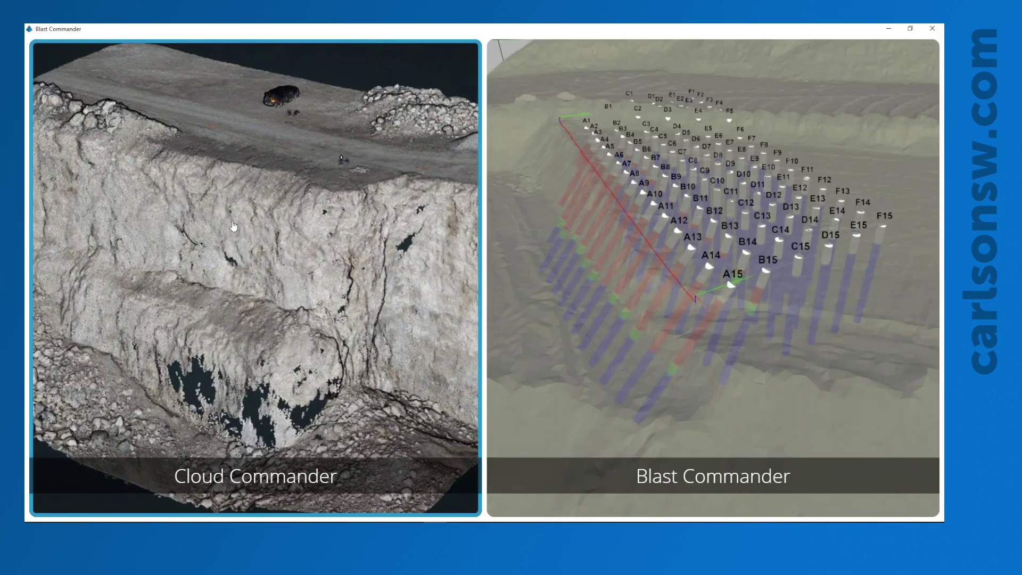
Step: Start Cloud Commander and open the existing Webinar project
left_click(237, 232)
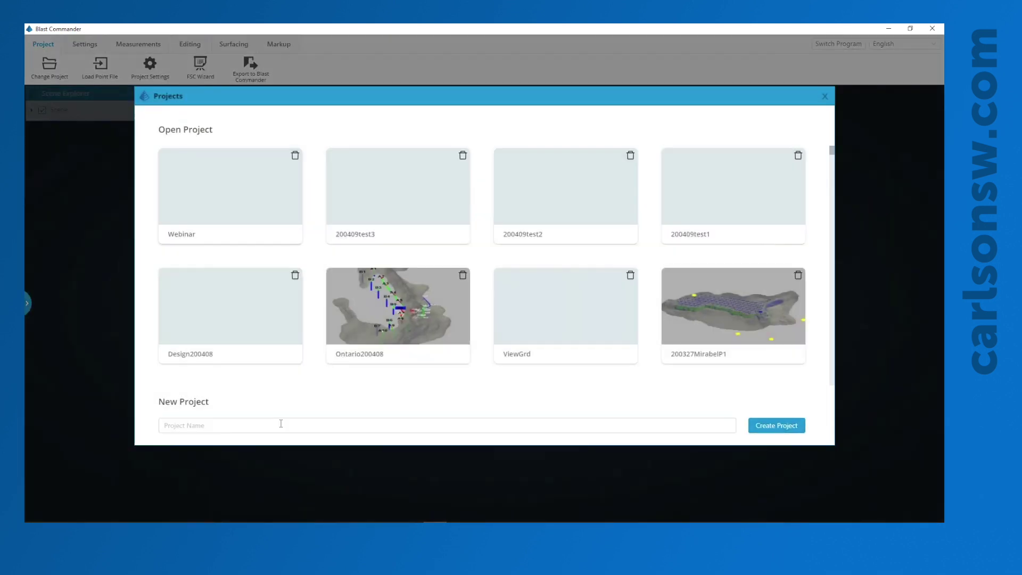
left_click(226, 191)
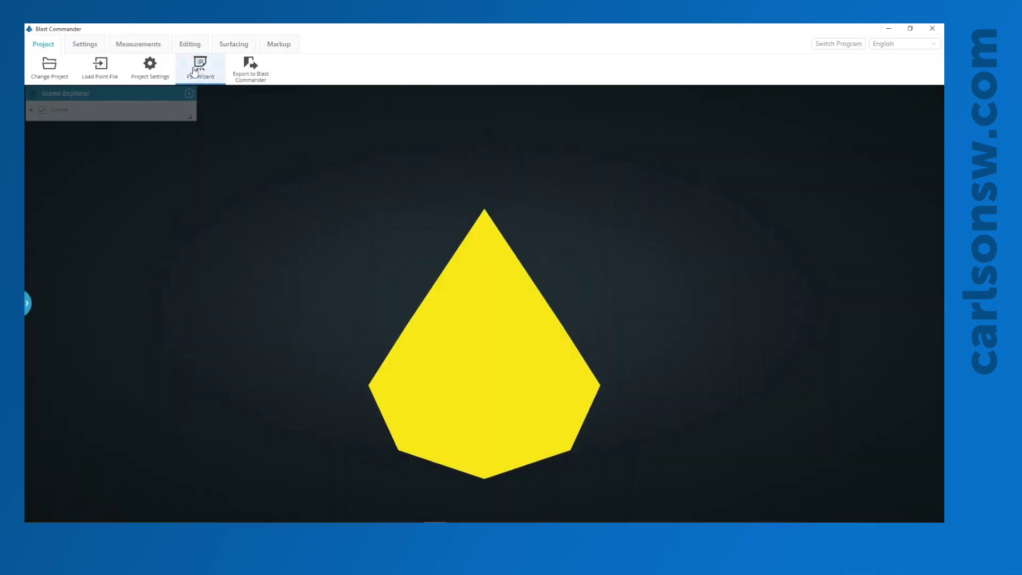
Step: Delete ground control point 1 in the FSC Wizard and close the wizard
left_click(201, 69)
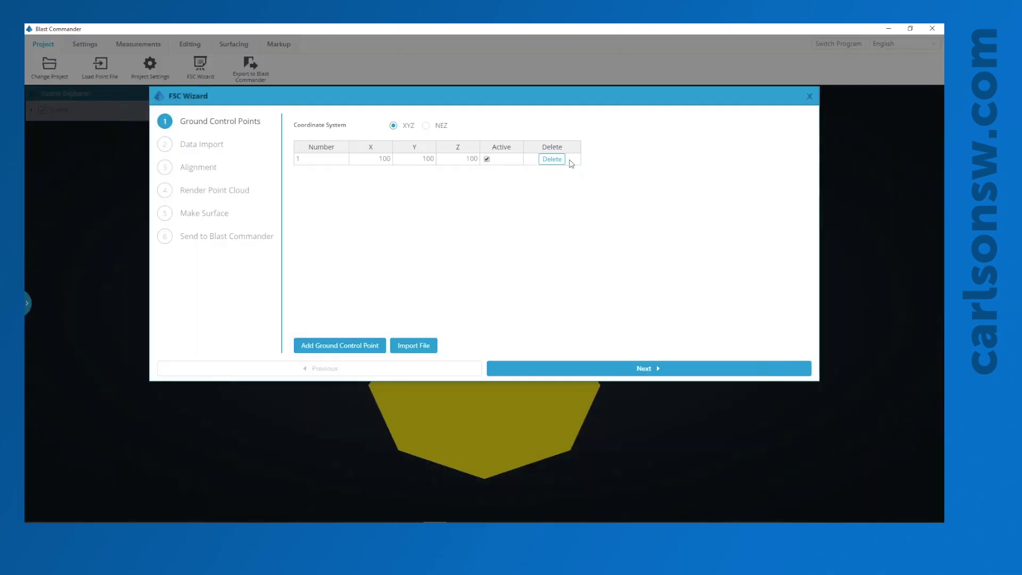
left_click(809, 96)
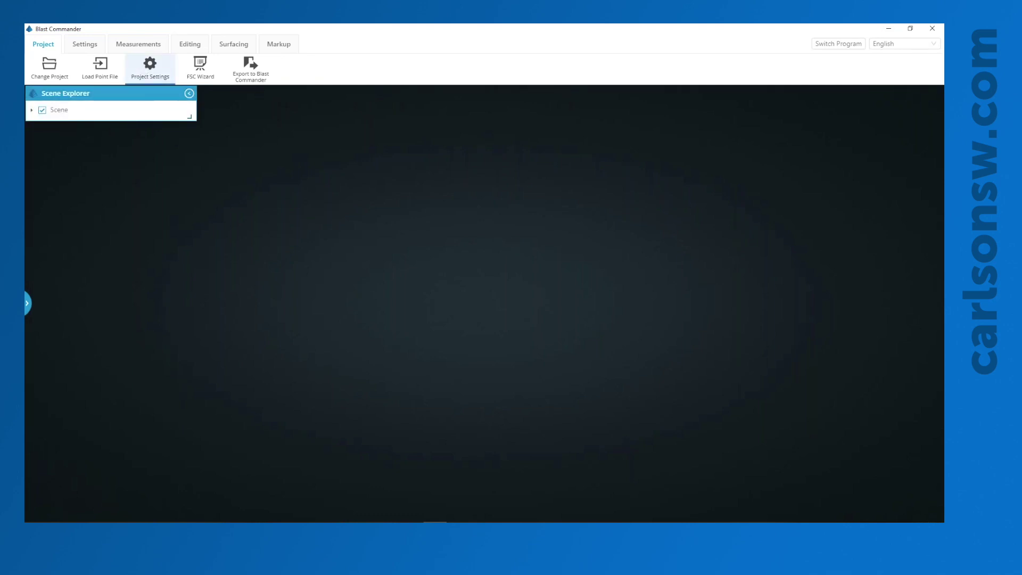
Step: Set the project units to ft (US) for length, lb for weights and lb / ft^3 for powder density
left_click(150, 69)
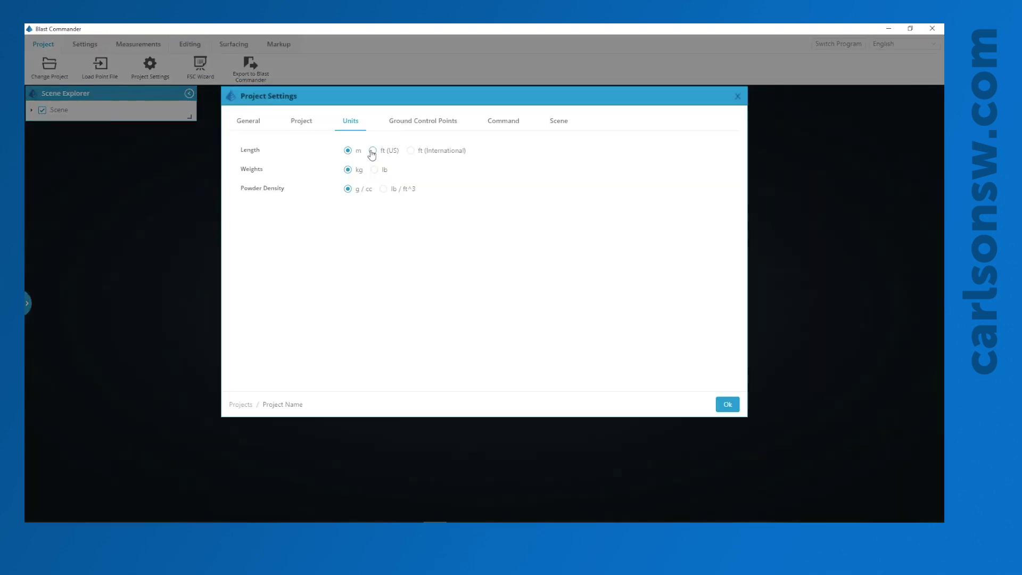
left_click(374, 170)
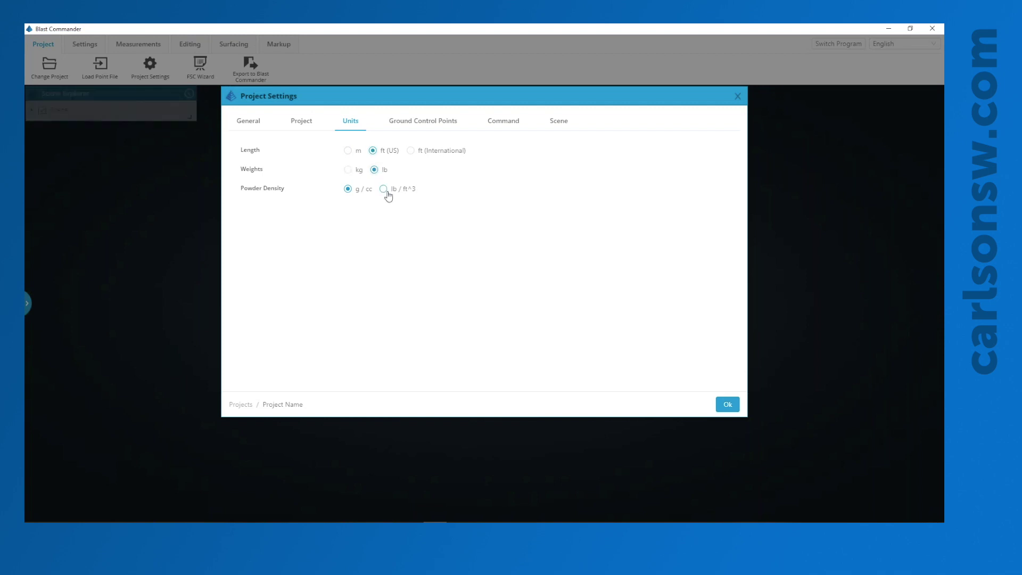
left_click(384, 189)
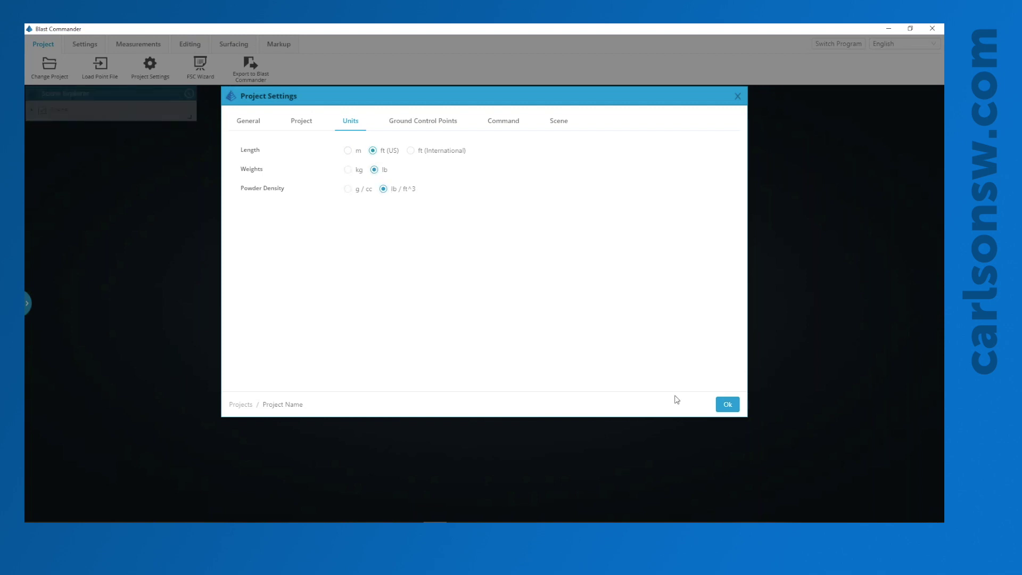
left_click(727, 405)
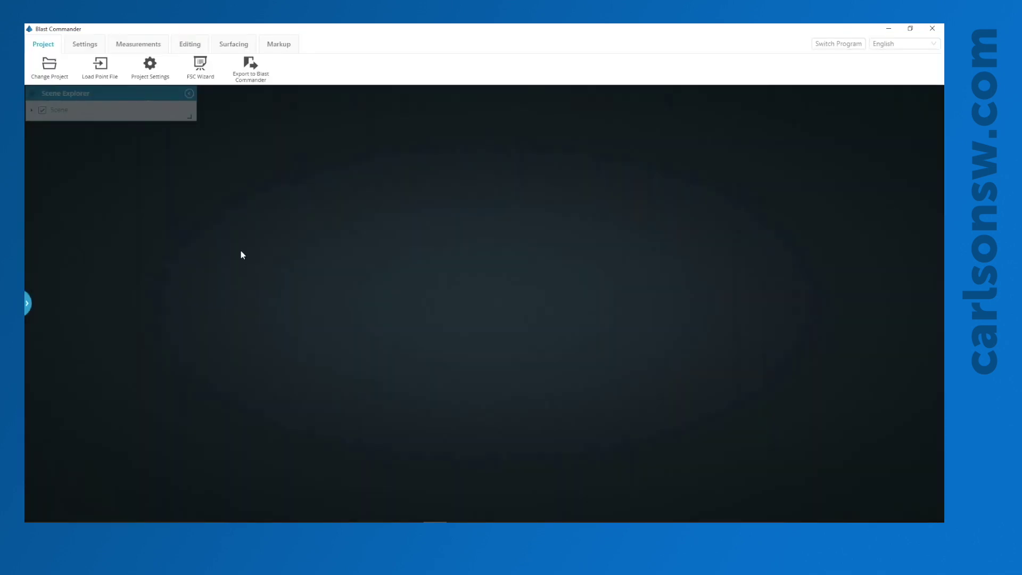
Step: Start the FSC Wizard and load Control Points.csv from the Massachusetts dataset folder as the ground control point file
left_click(198, 78)
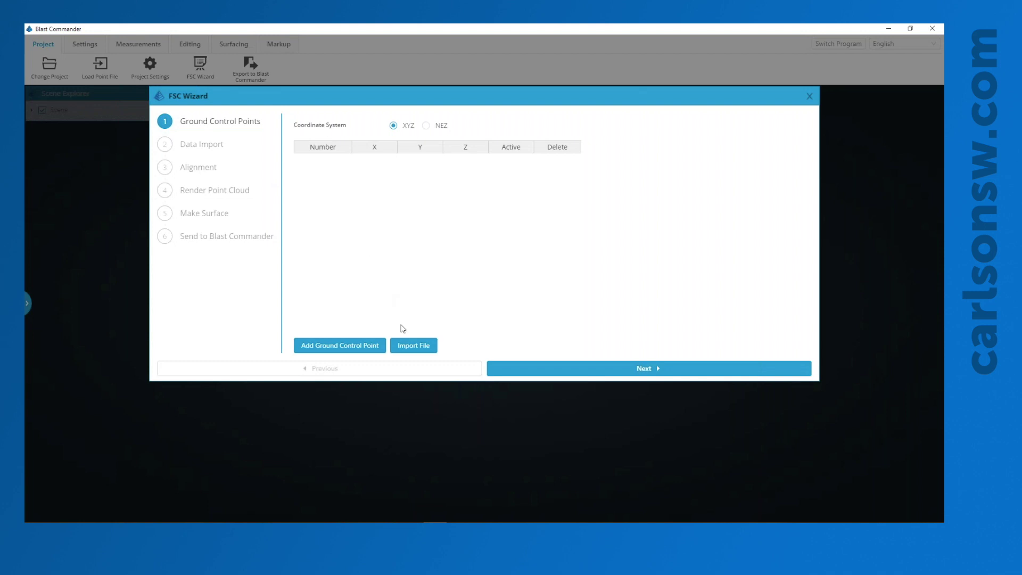
left_click(419, 345)
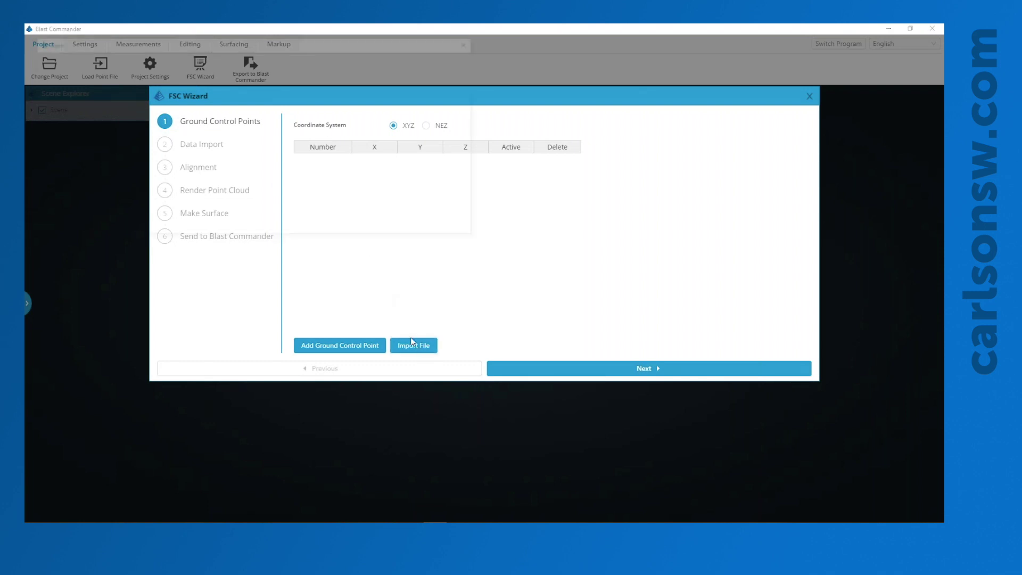
scroll(76, 133, "down", 1)
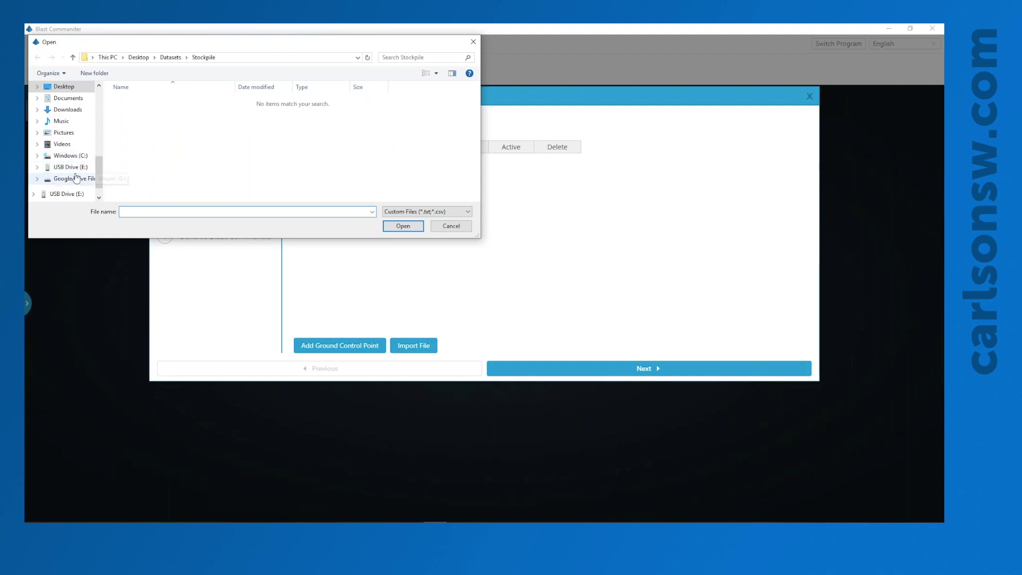
scroll(69, 143, "up", 4)
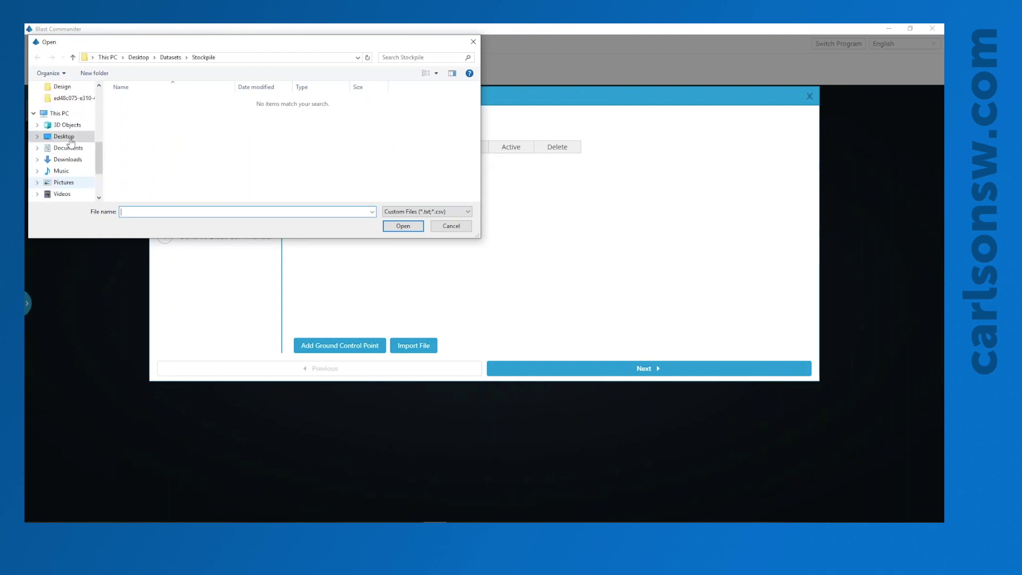
left_click(64, 109)
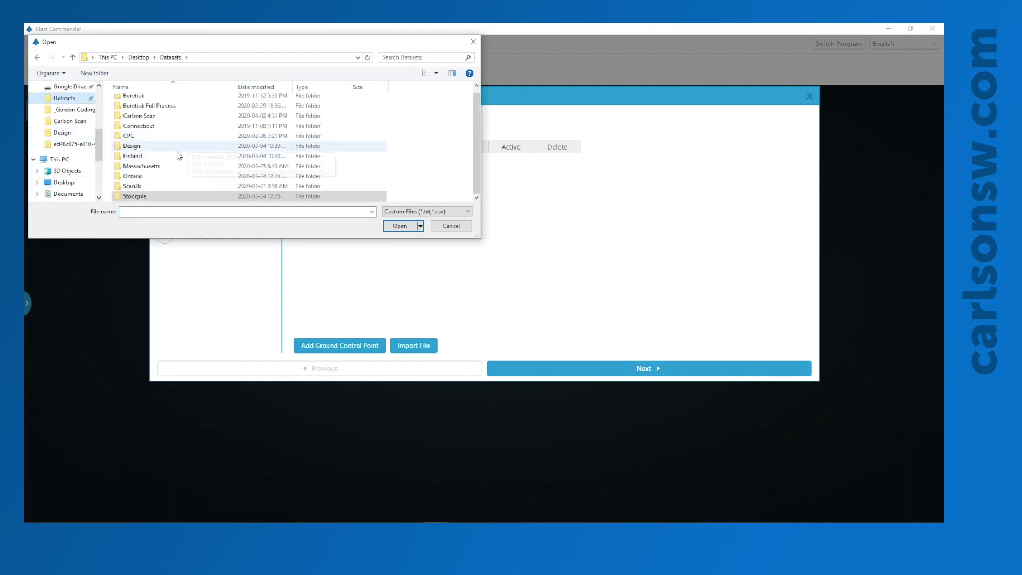
double_click(142, 166)
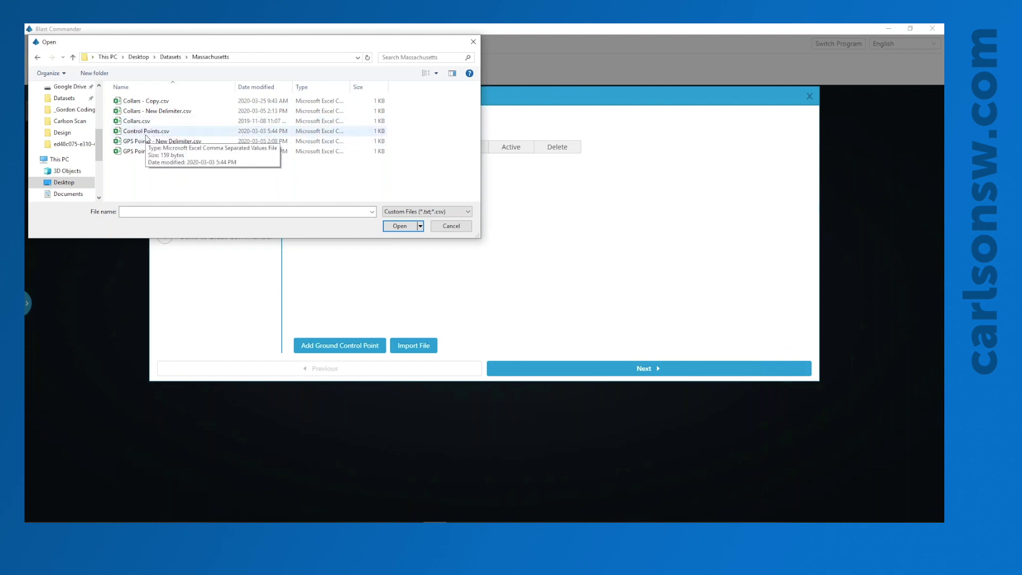
double_click(145, 135)
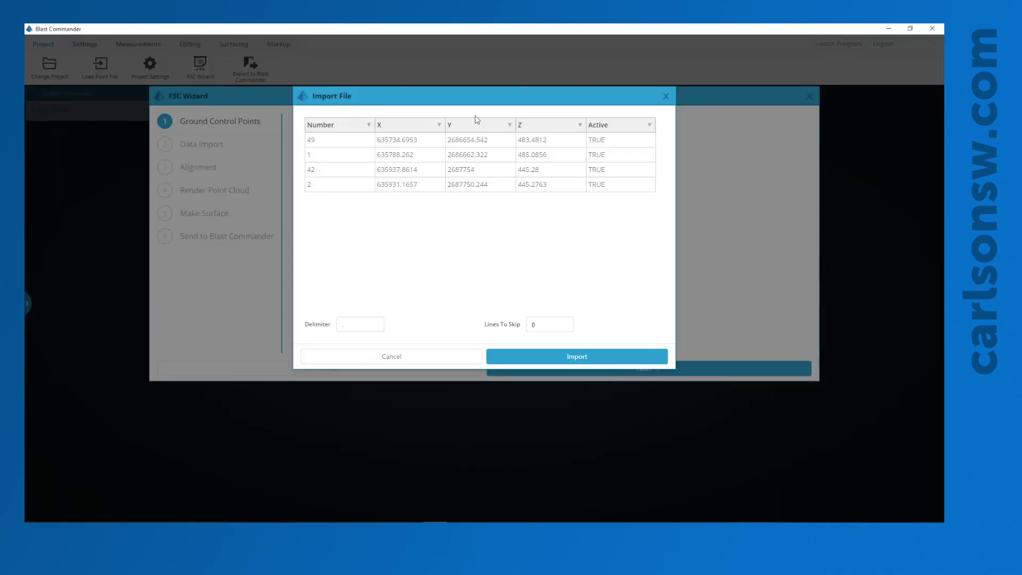
Step: Review the column assignments of the ground control file, swapping X and Y and restoring their original order
left_click(650, 125)
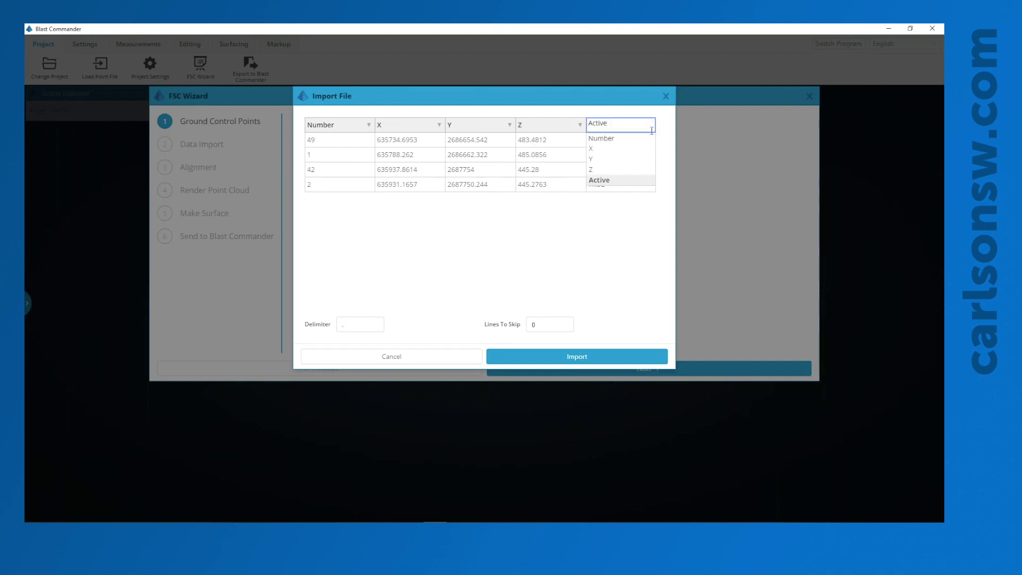
left_click(563, 263)
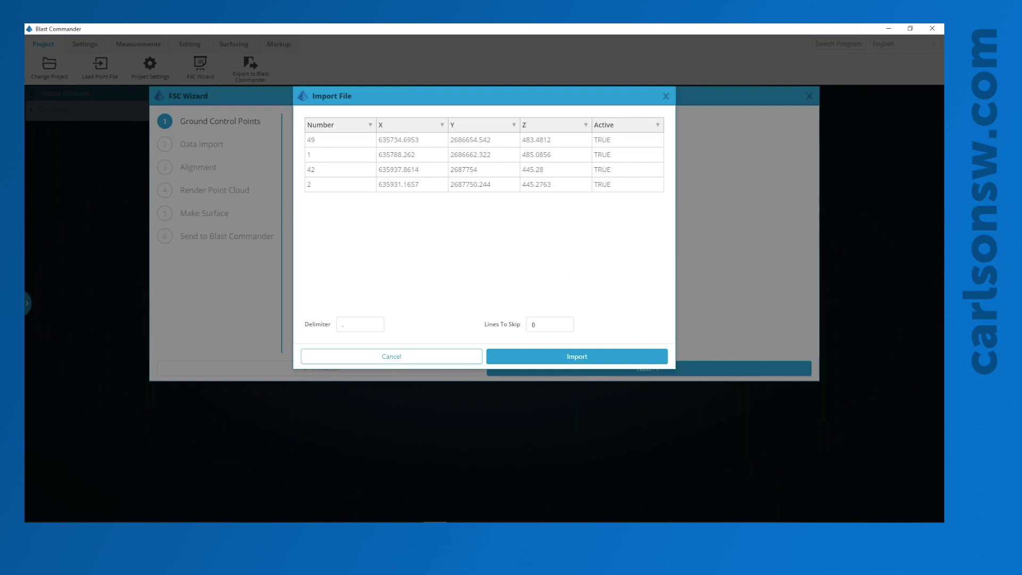
left_click(442, 124)
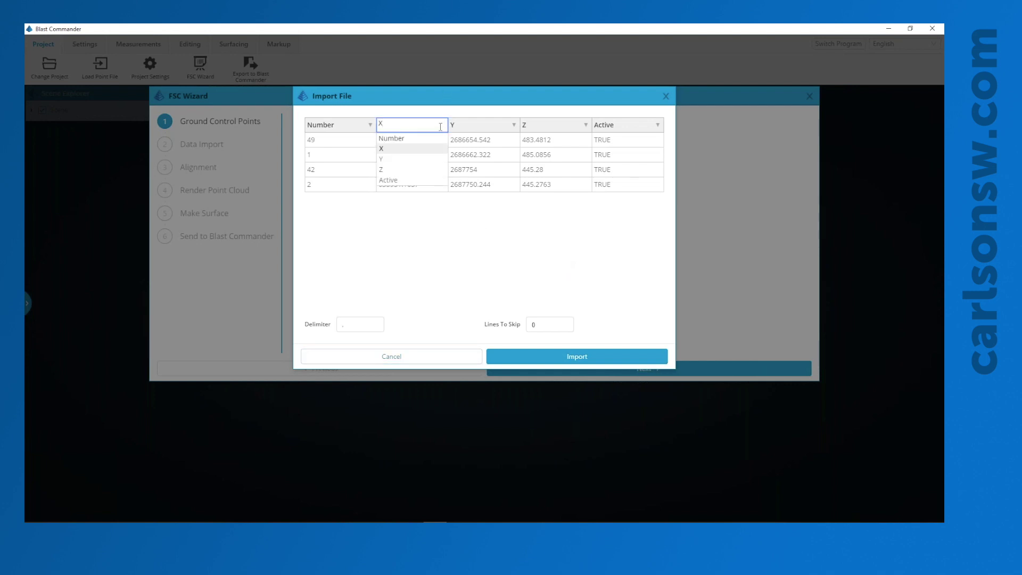
left_click(408, 159)
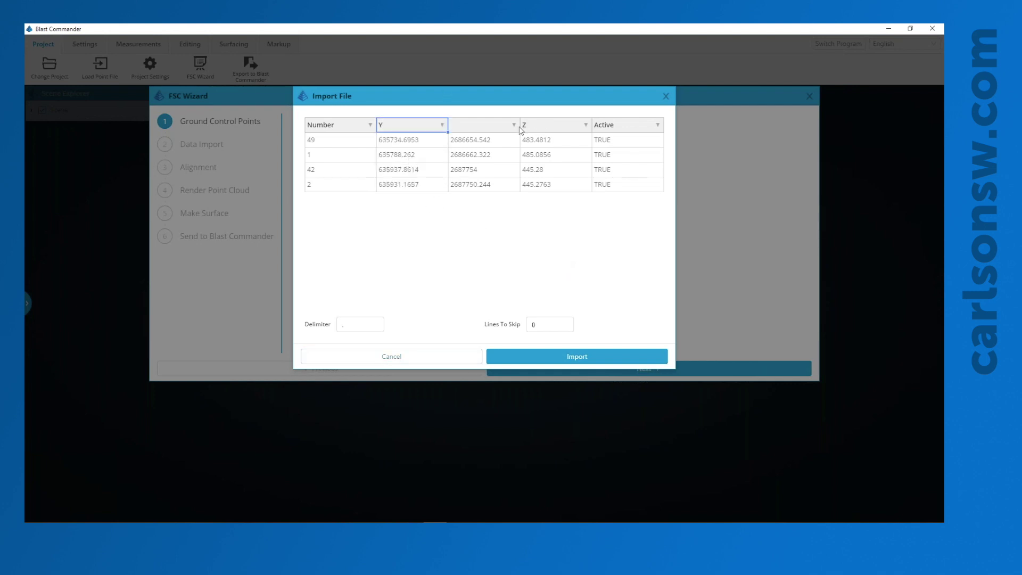
left_click(512, 127)
left_click(453, 148)
left_click(443, 128)
left_click(426, 148)
left_click(513, 126)
left_click(490, 159)
Step: Check the delimiter, keep 0 lines to skip, and import the ground control points
left_click(349, 324)
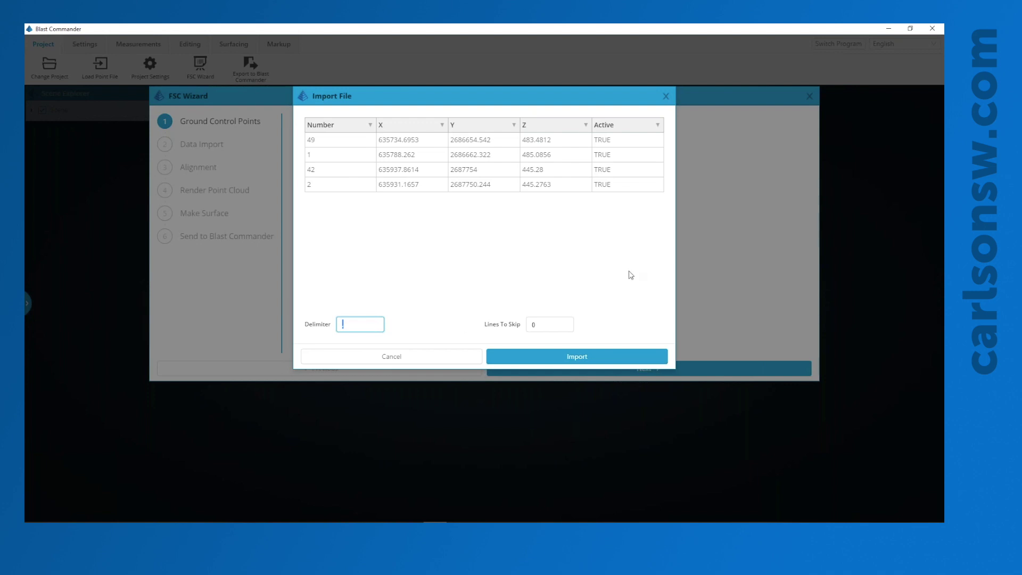
left_click(535, 324)
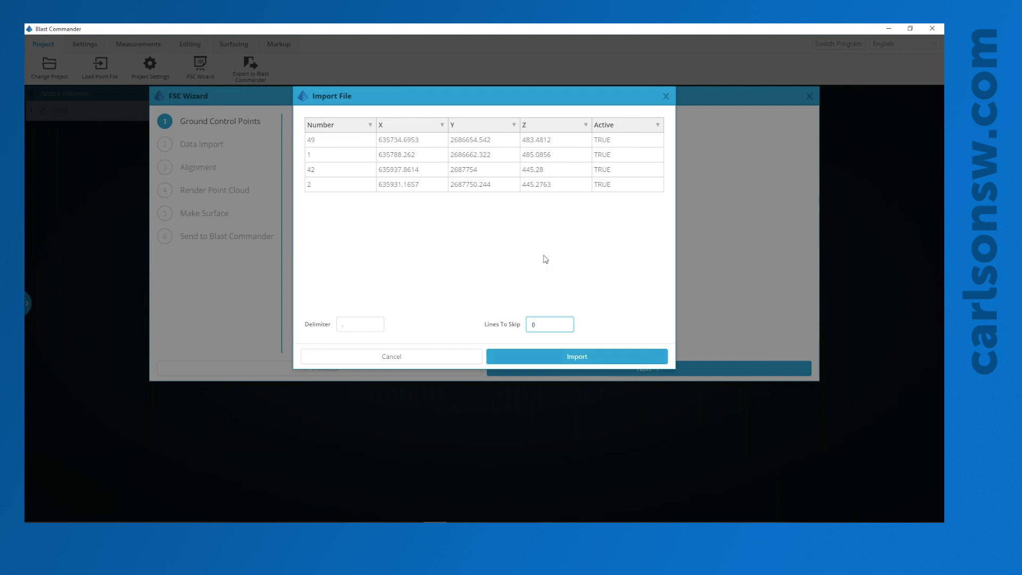
left_click(553, 357)
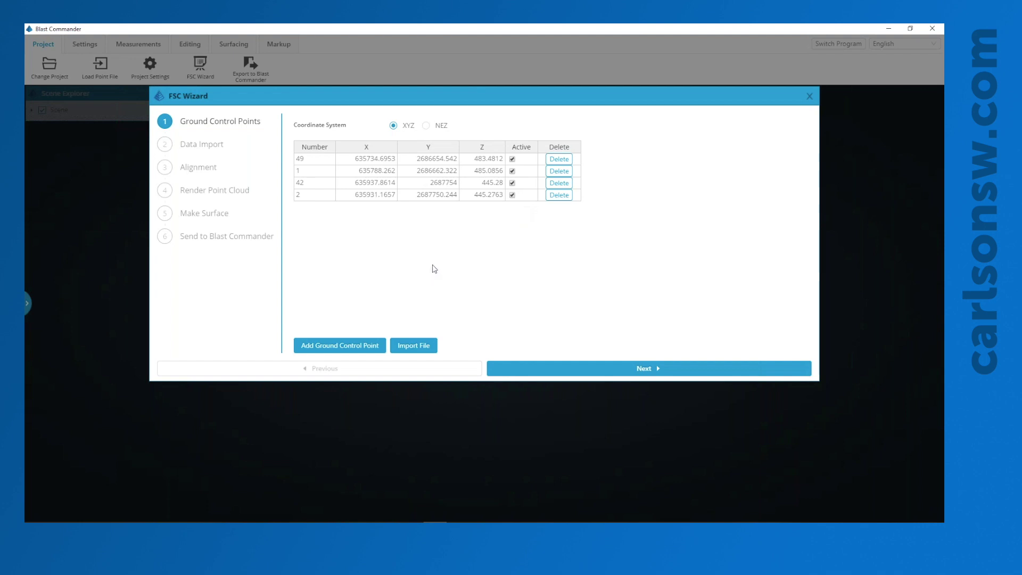
Step: Proceed to Data Import, set the Quarryman scan units to Feet (US), and import the FSC file with the default template
left_click(540, 367)
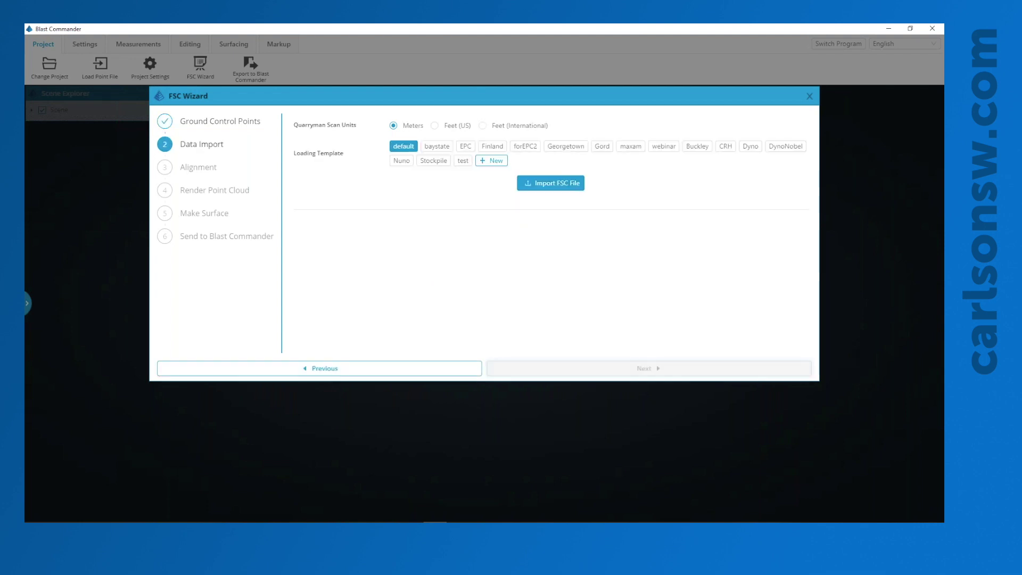
left_click(434, 126)
left_click(567, 184)
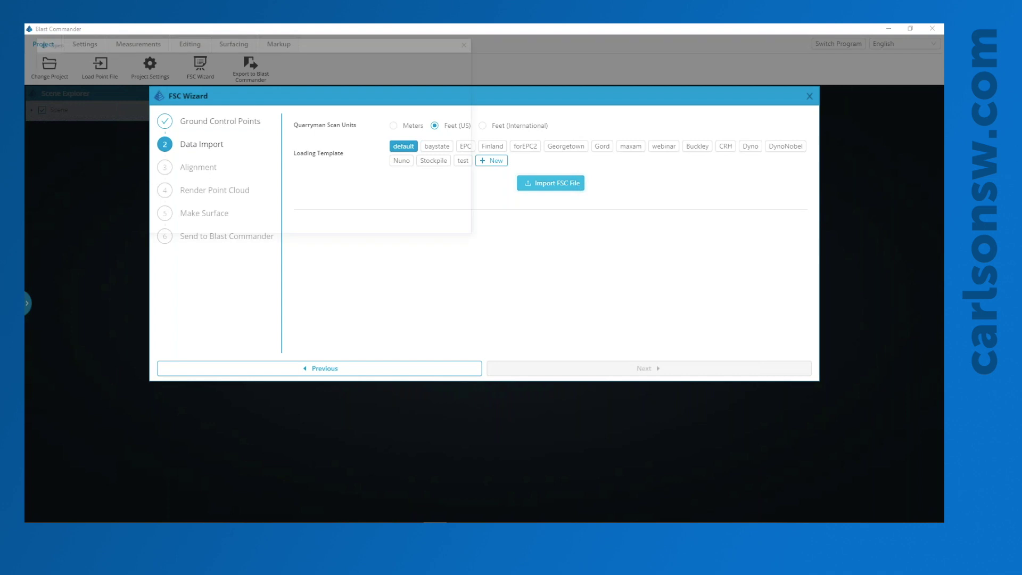
double_click(136, 101)
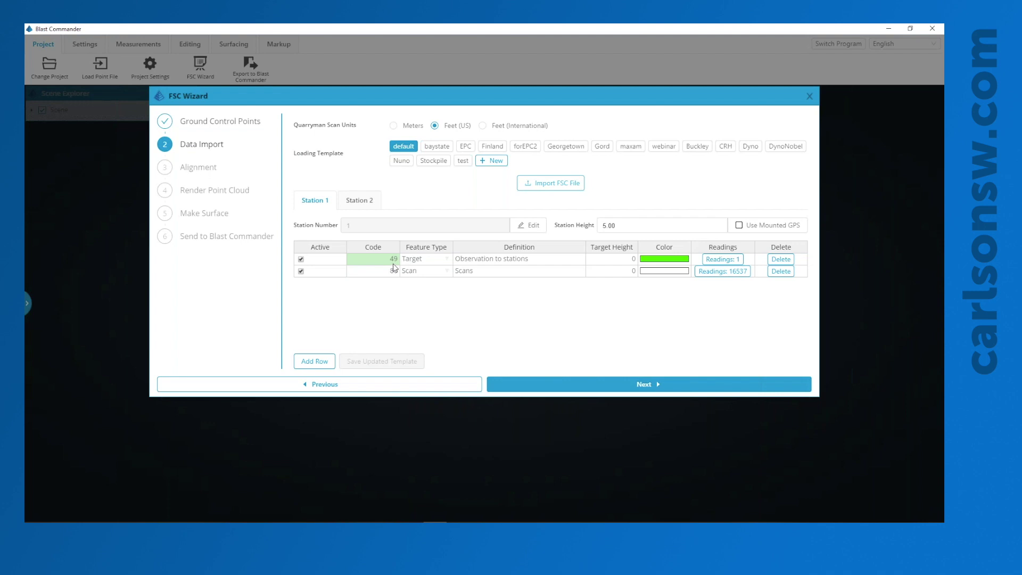
left_click(372, 261)
Step: Carry out the Survnet alignment of both stations and continue to the Render Point Cloud stage
left_click(637, 383)
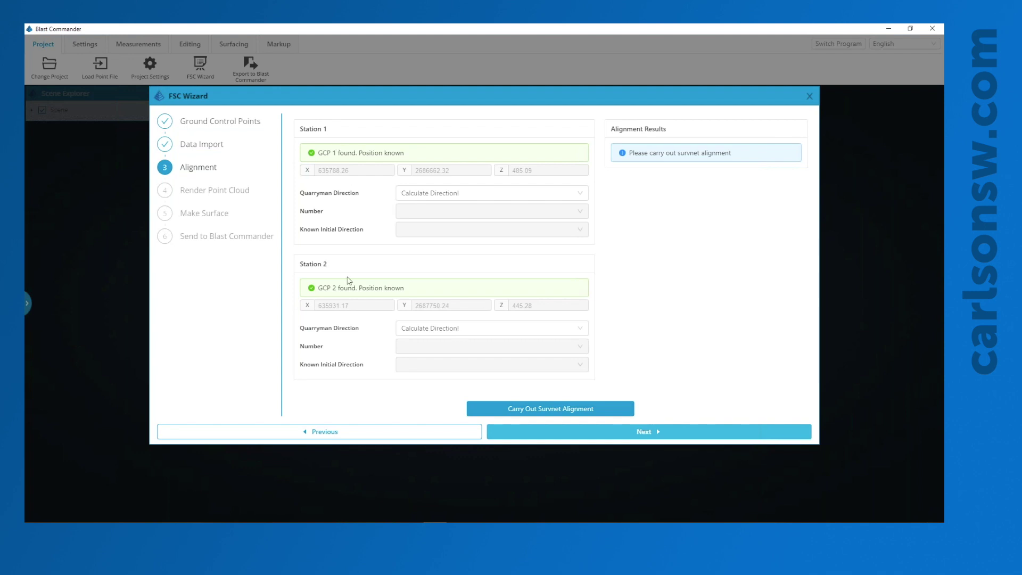
left_click(473, 411)
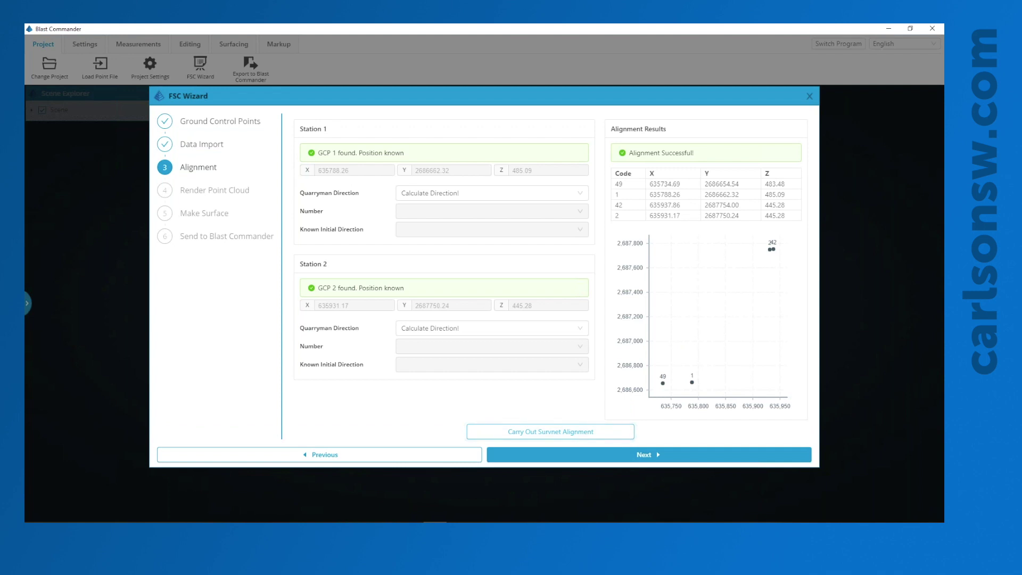
left_click(669, 455)
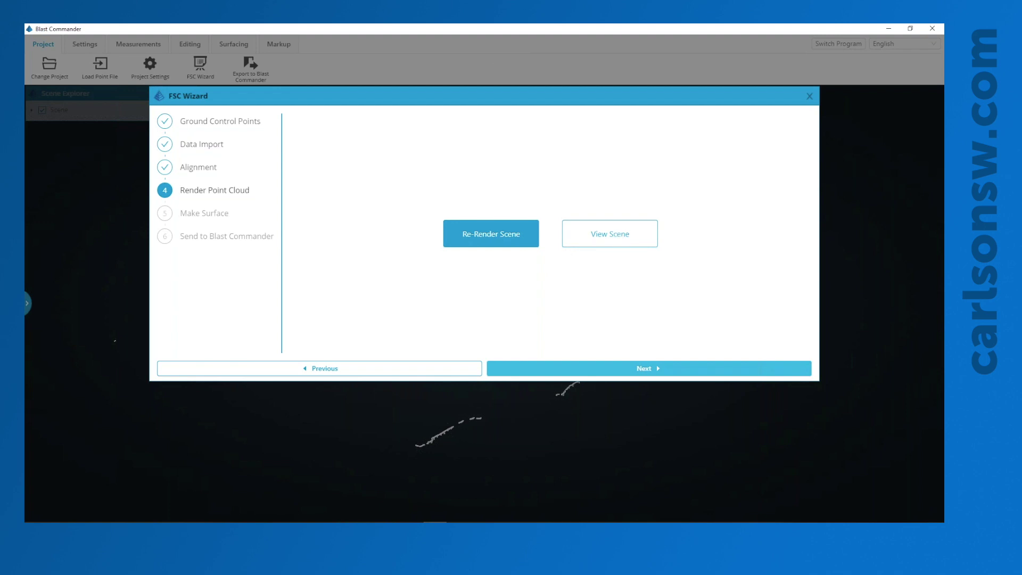
Step: Inspect the rendered scene, recheck the Alignment and Data Import stages, and return to Render Point Cloud
left_click(610, 233)
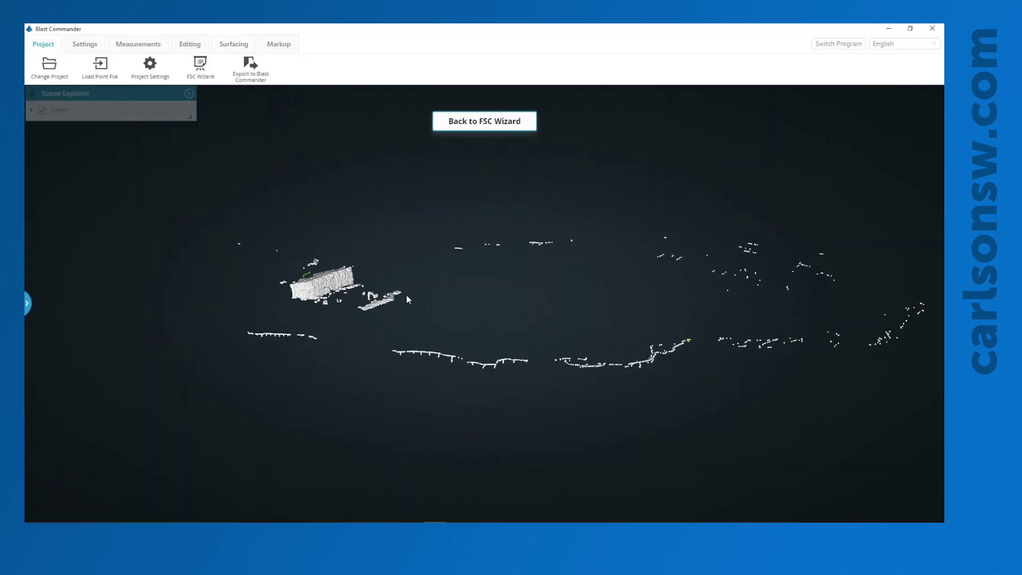
left_click(498, 129)
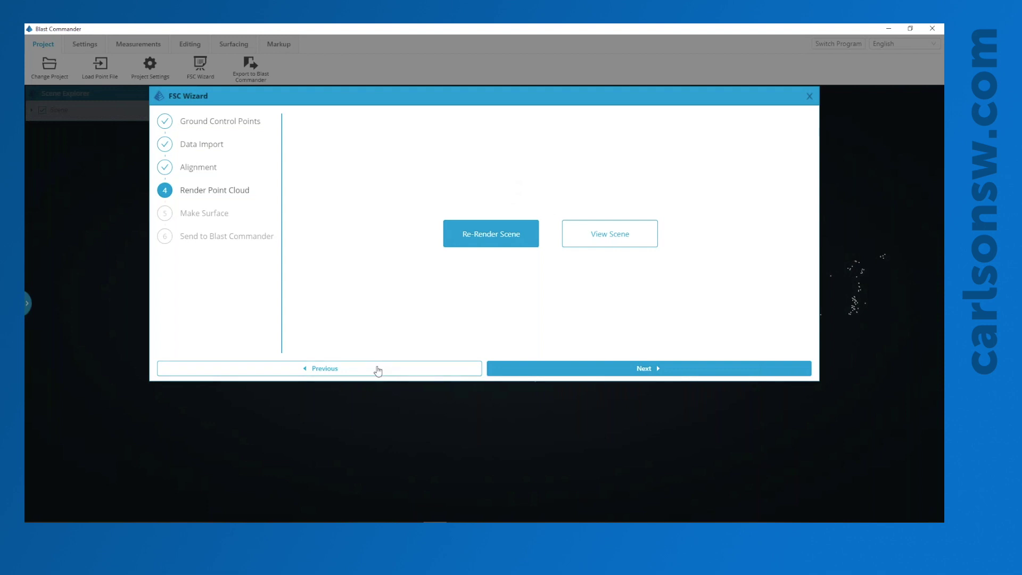
left_click(377, 369)
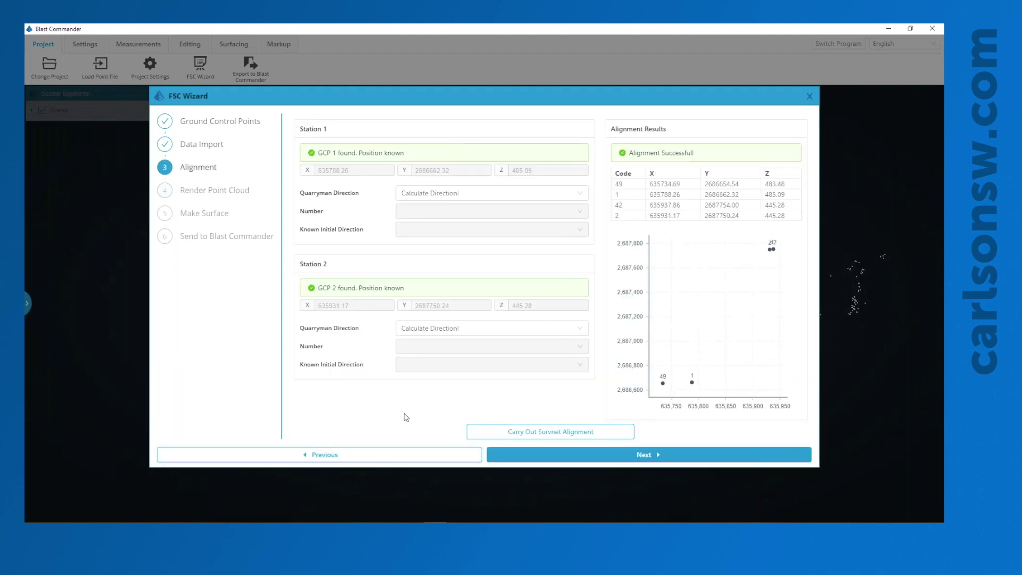
left_click(400, 461)
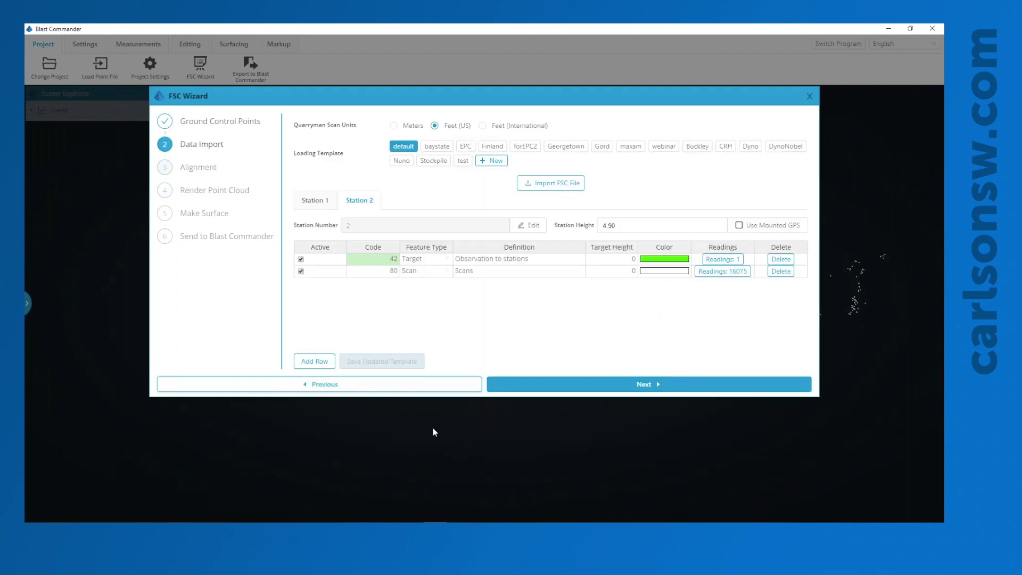
left_click(601, 390)
left_click(598, 456)
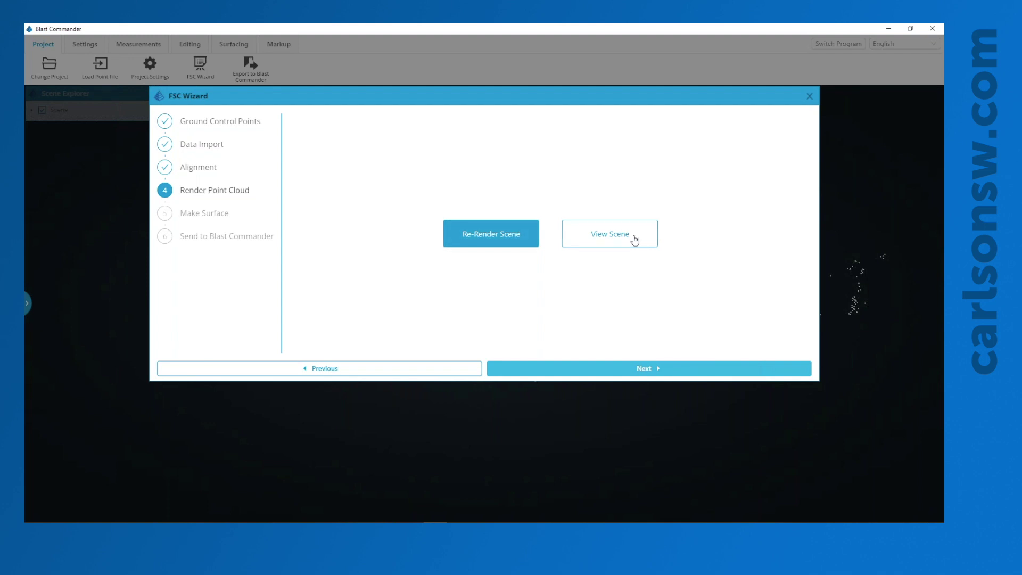
Step: Examine the aligned scene by toggling the Station 1 and Station 2 point clouds off and on, and return to the wizard
left_click(610, 234)
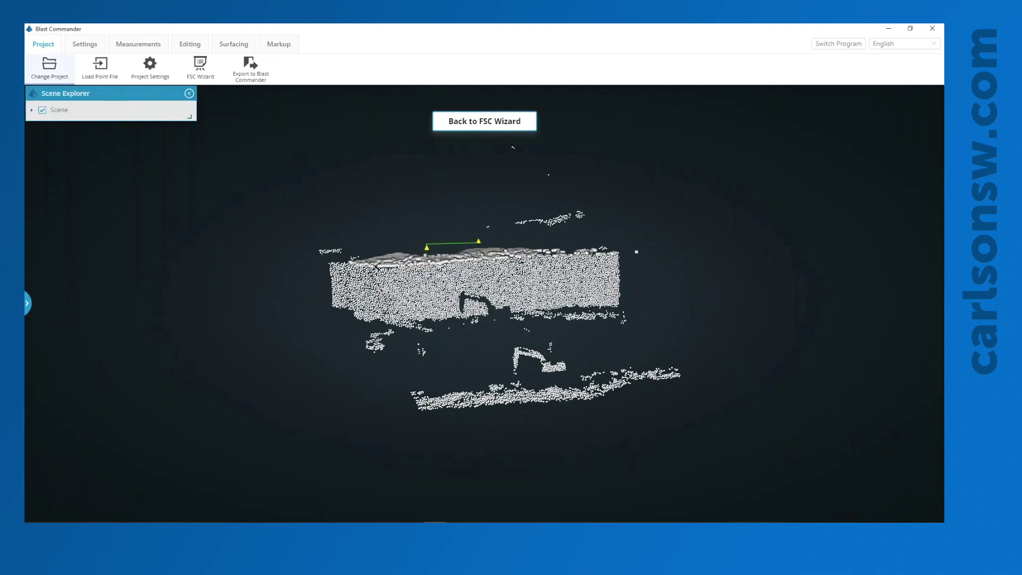
left_click(32, 111)
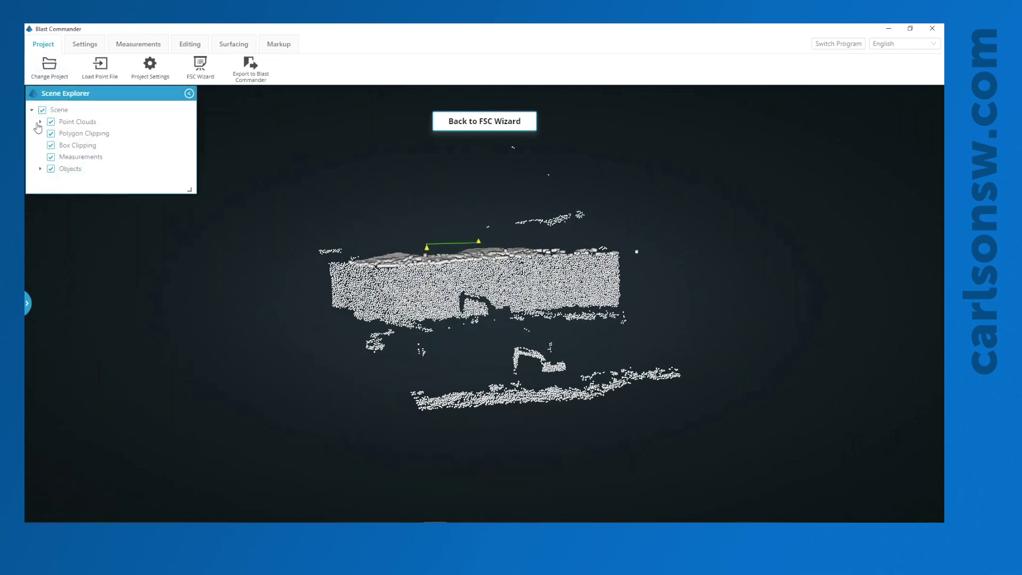
left_click(40, 123)
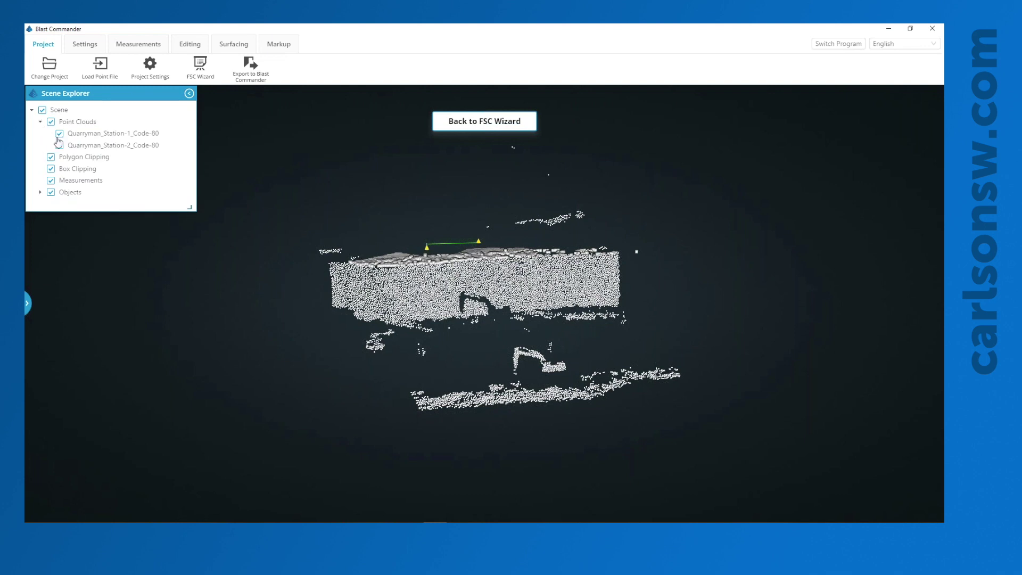
left_click(59, 135)
left_click(59, 136)
left_click_drag(501, 384, 447, 338)
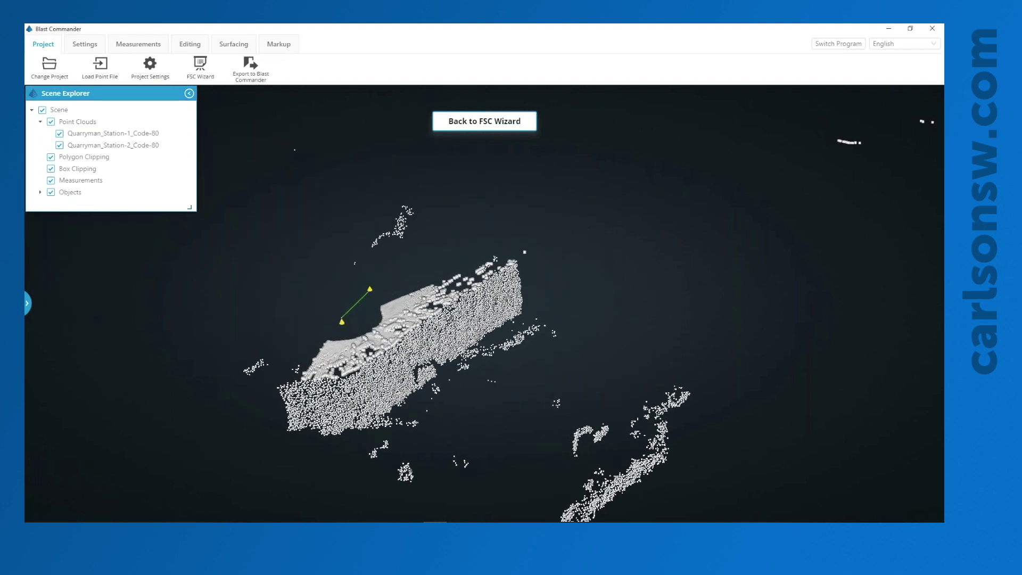
left_click(60, 146)
left_click(60, 147)
left_click_drag(493, 398, 476, 349)
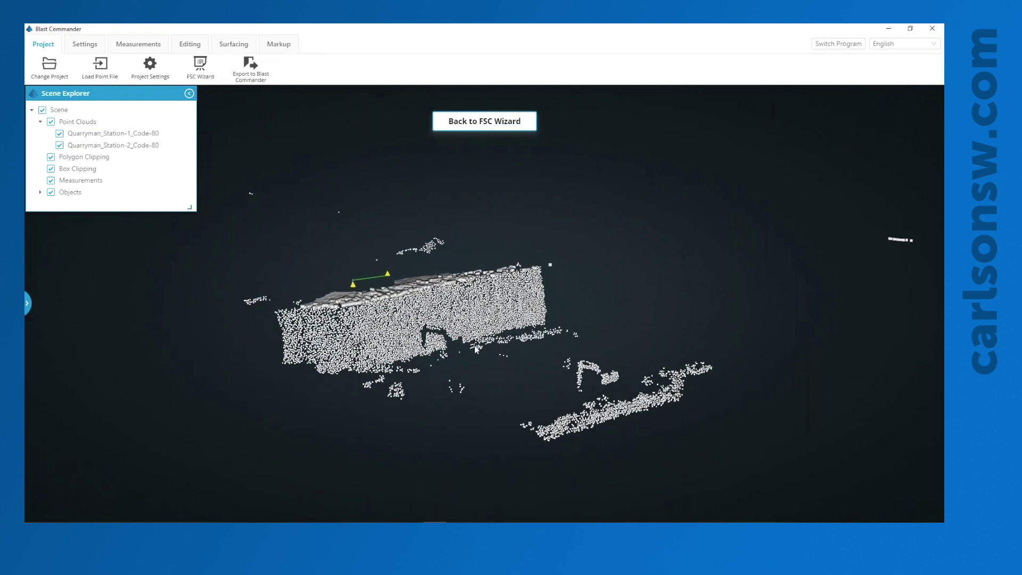
scroll(403, 322, "down", 5)
left_click_drag(403, 321, 456, 340)
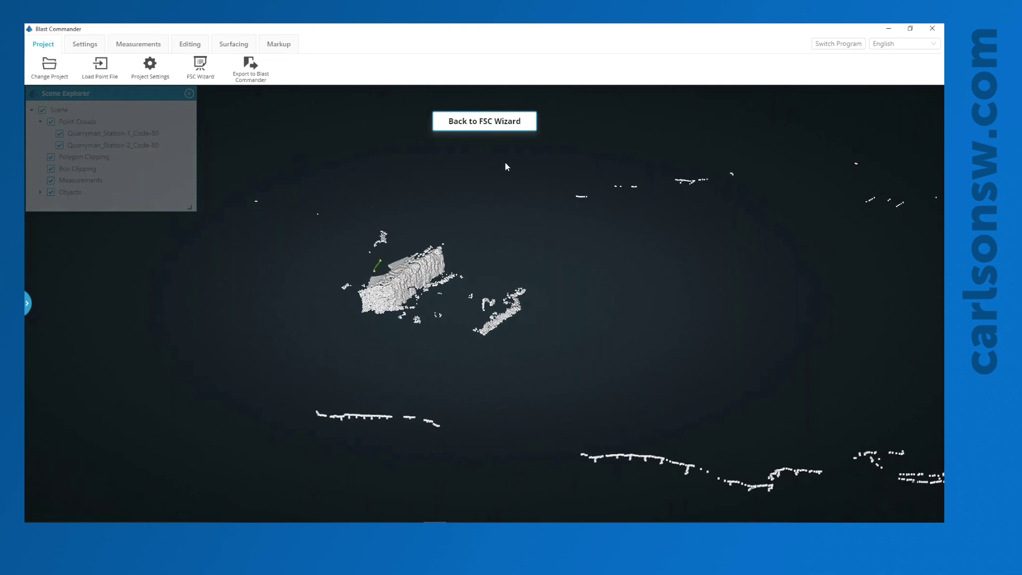
left_click(495, 125)
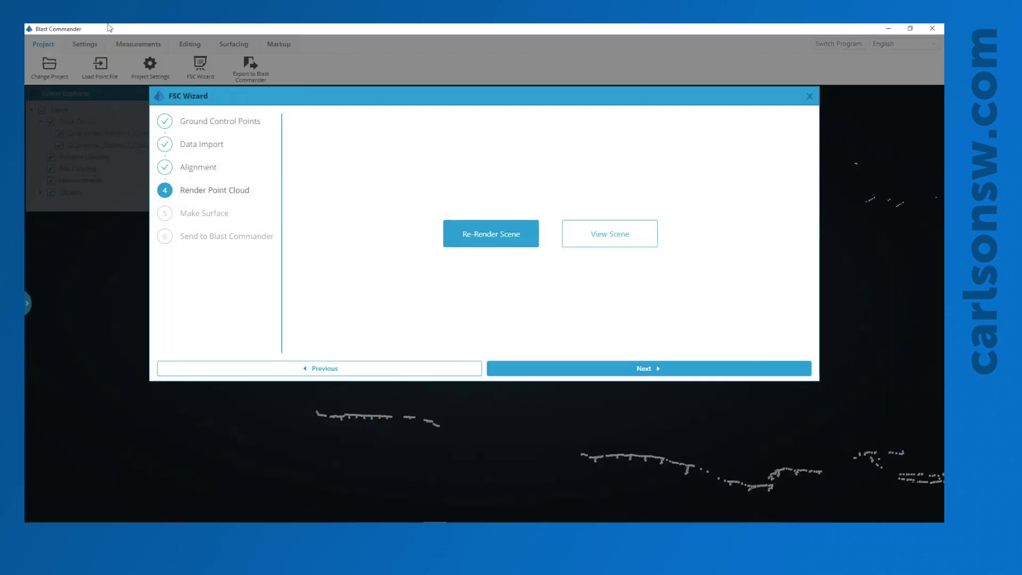
Step: Continue to the Make Surface stage and frame the front of the quarry face in the scene
left_click(533, 370)
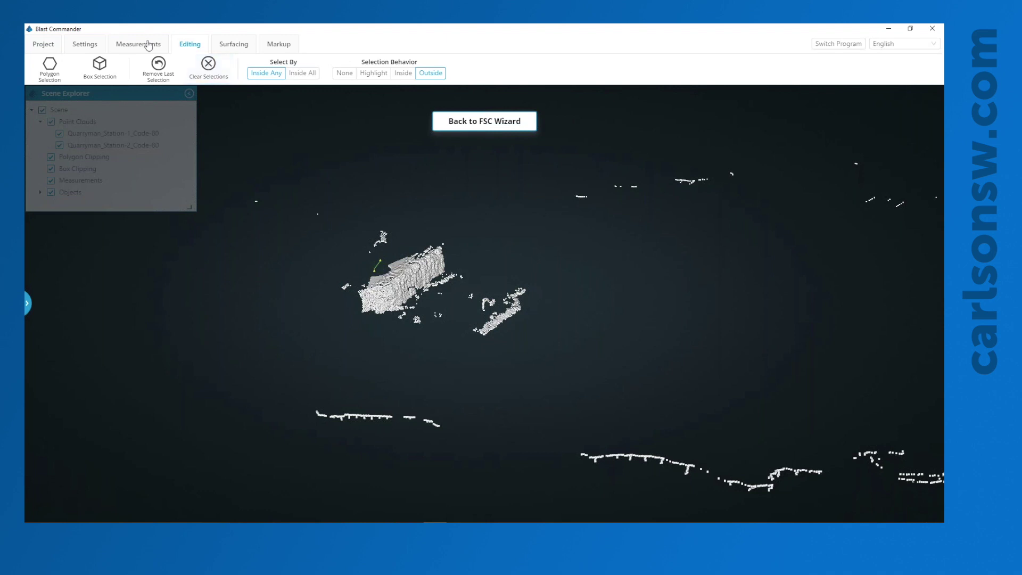
left_click(530, 126)
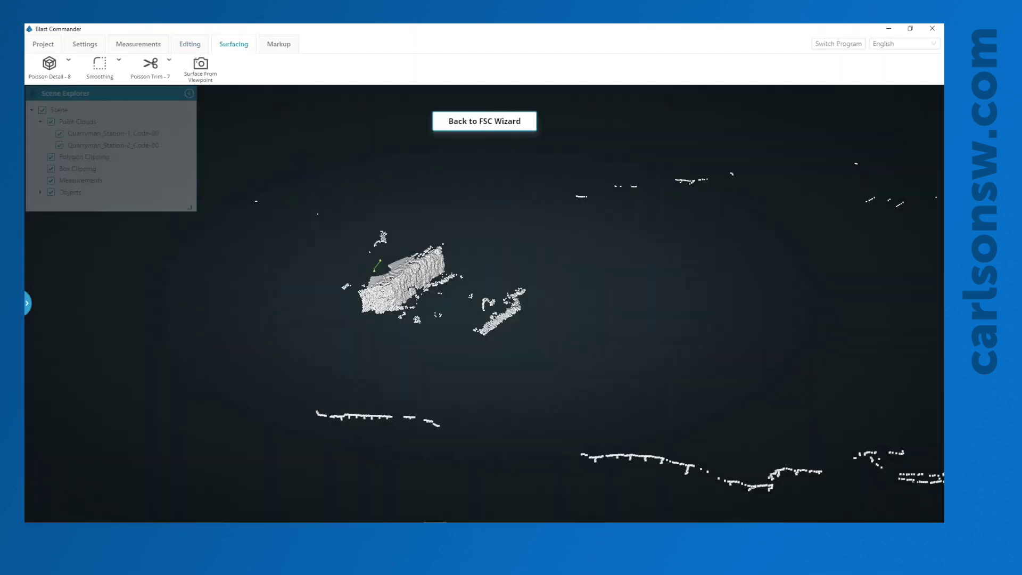
left_click_drag(603, 282, 557, 286)
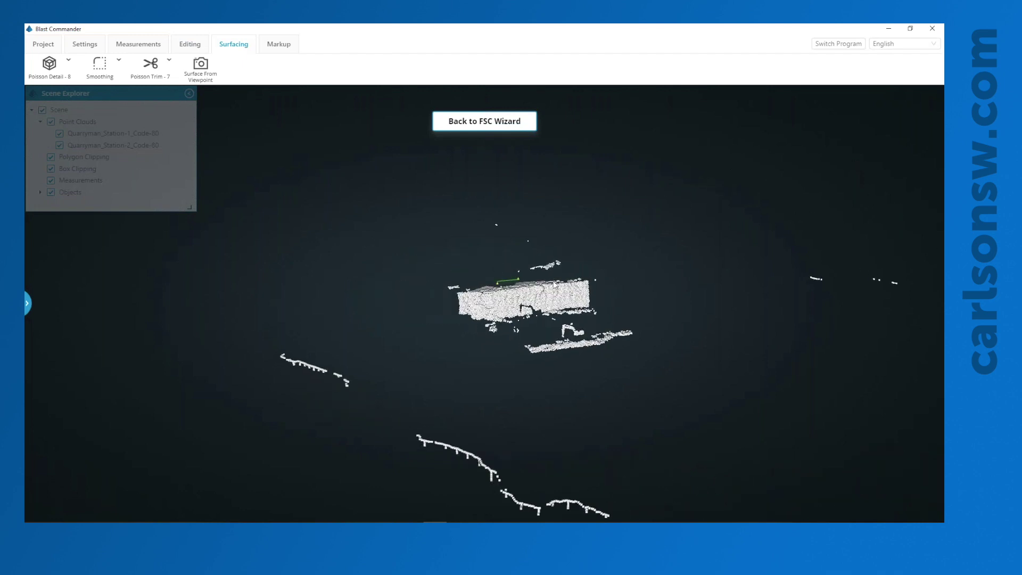
scroll(557, 286, "up", 5)
scroll(557, 286, "up", 3)
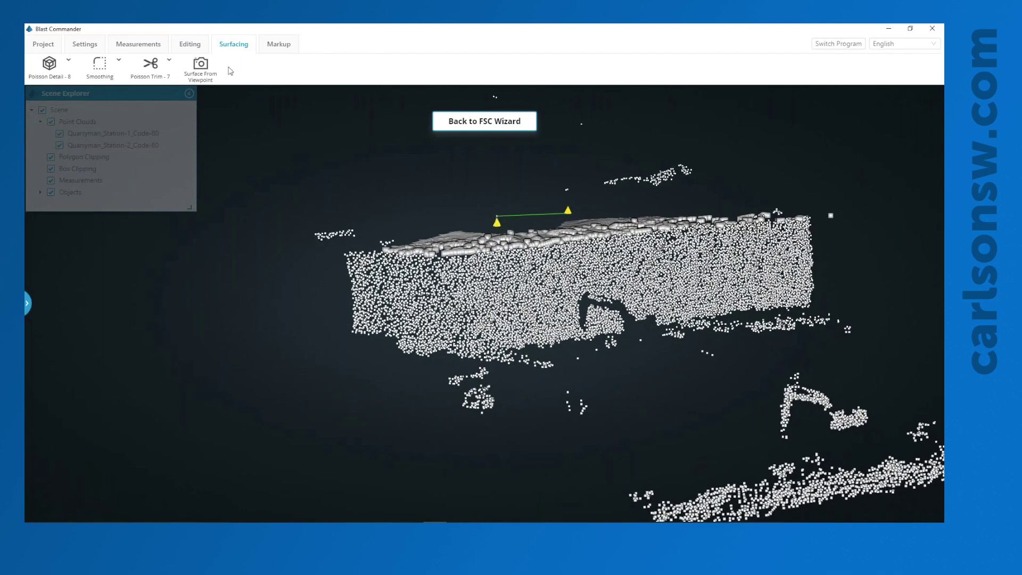
Step: Measure the angles between three points on the lower part of the quarry face
left_click(138, 45)
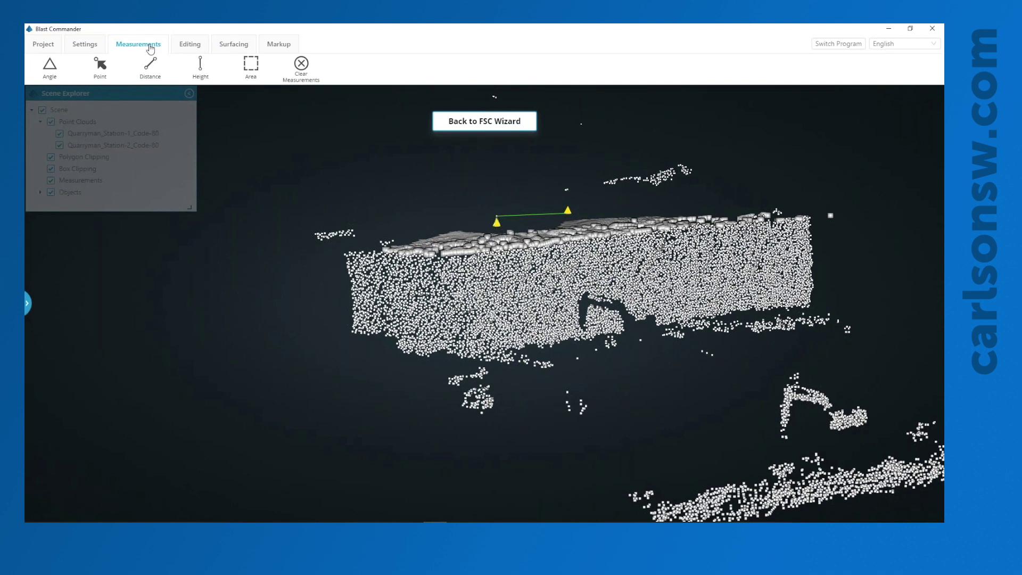
left_click(149, 68)
right_click_drag(497, 318, 565, 325)
scroll(575, 314, "down", 2)
right_click_drag(592, 283, 470, 359)
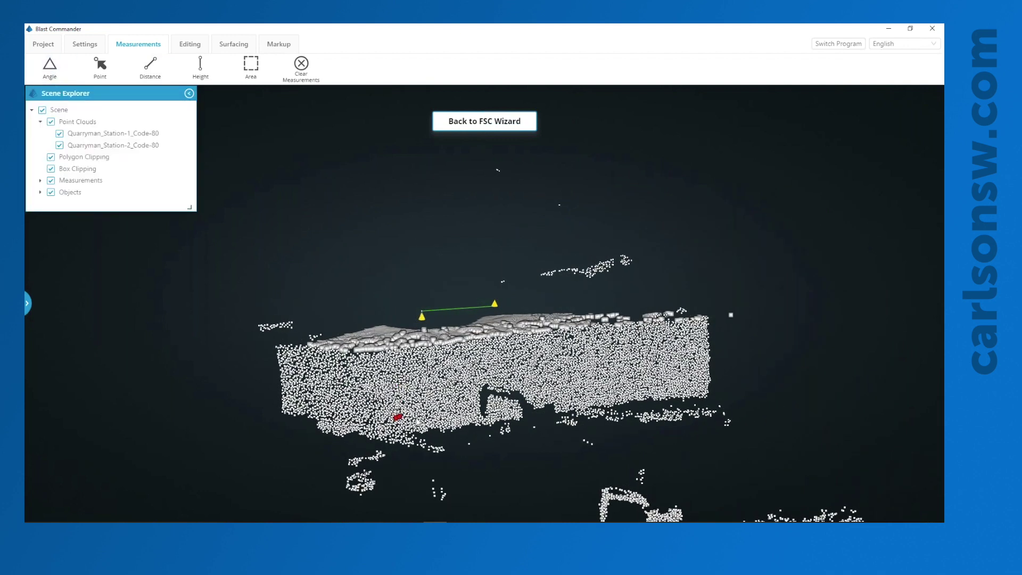
left_click(371, 364)
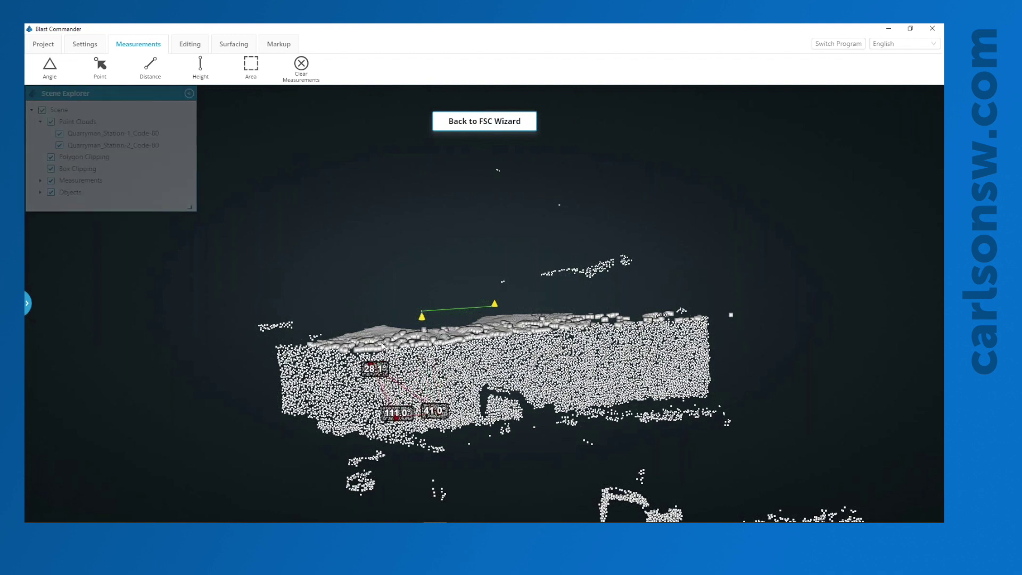
Step: Read the coordinates of one point on the quarry face and measure the distance between two others
left_click(101, 65)
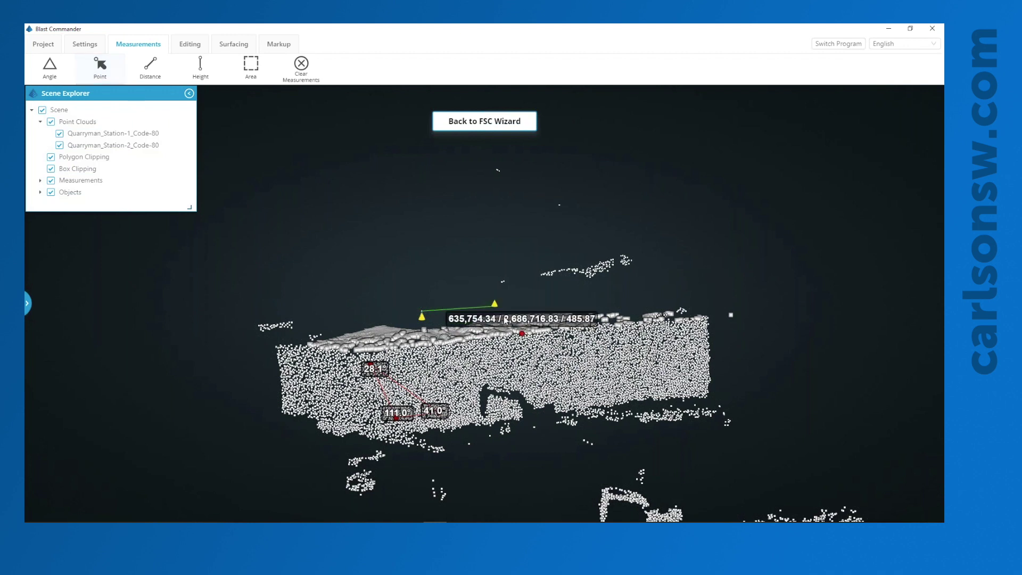
left_click(430, 359)
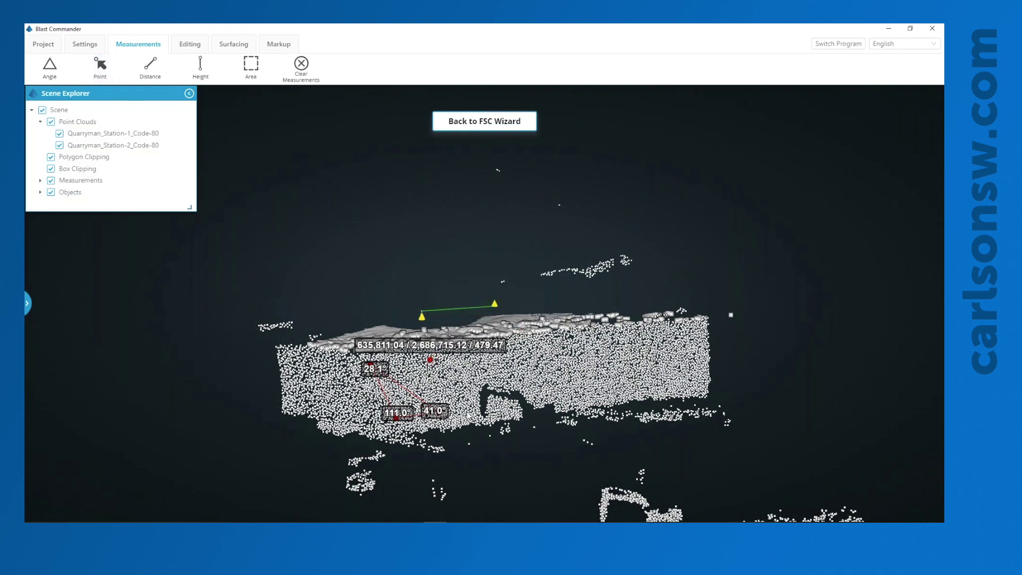
left_click(150, 65)
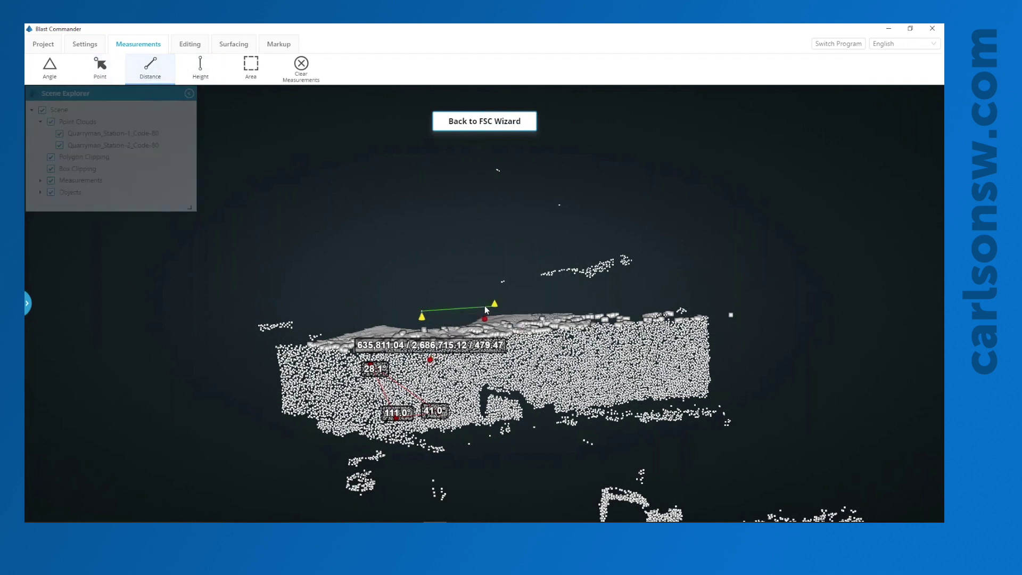
left_click(476, 367)
left_click(602, 339)
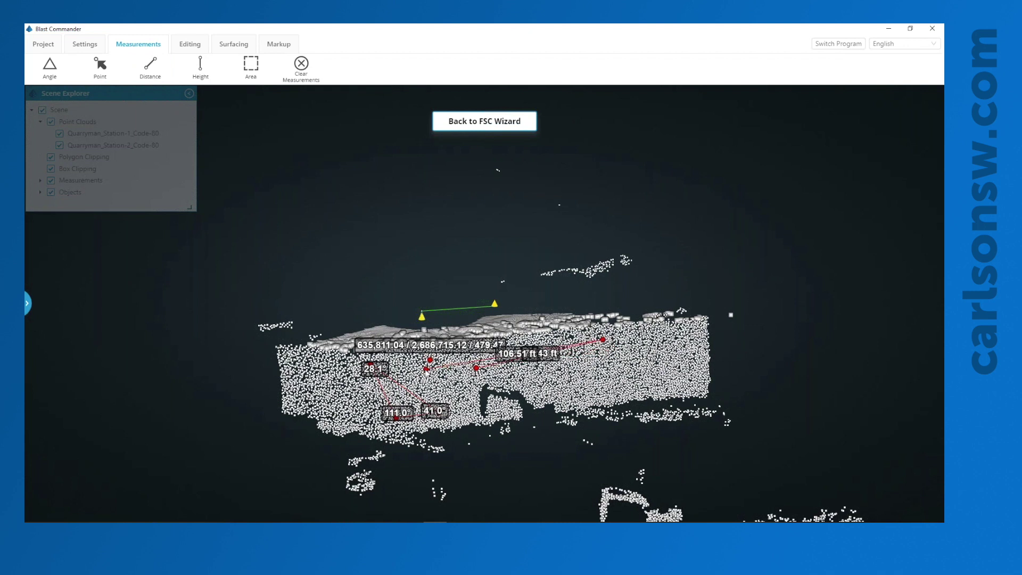
Step: Measure the height at one end of the face and the area of a four-sided region at the other end
left_click(211, 77)
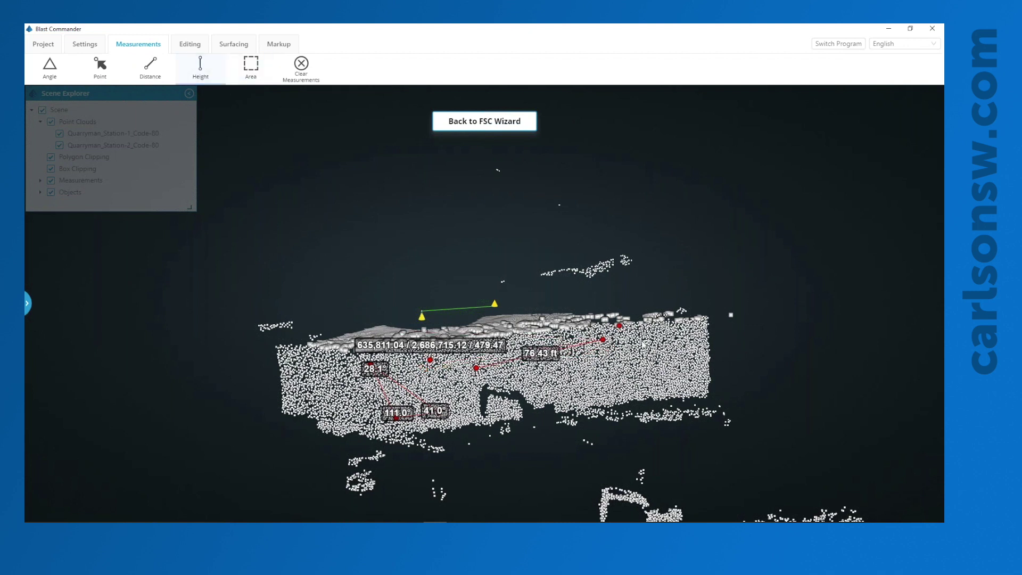
left_click(648, 387)
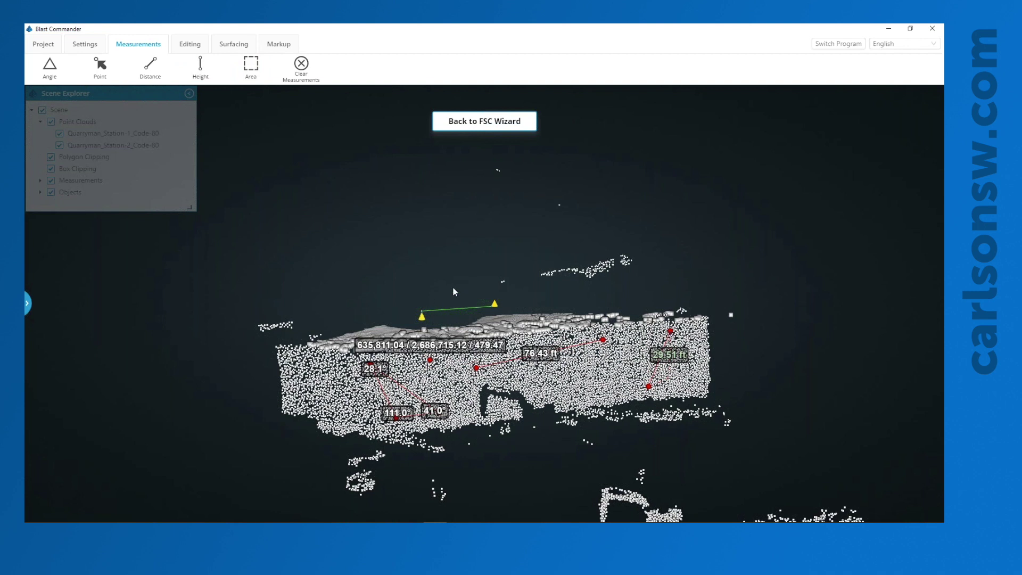
left_click(250, 66)
left_click(297, 366)
left_click(300, 402)
left_click(339, 405)
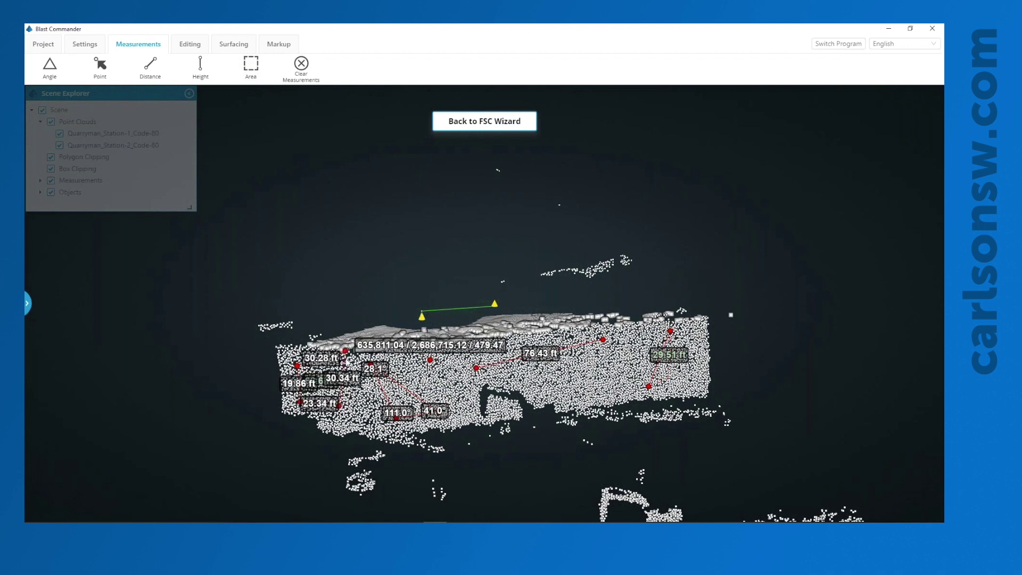
left_click(345, 351)
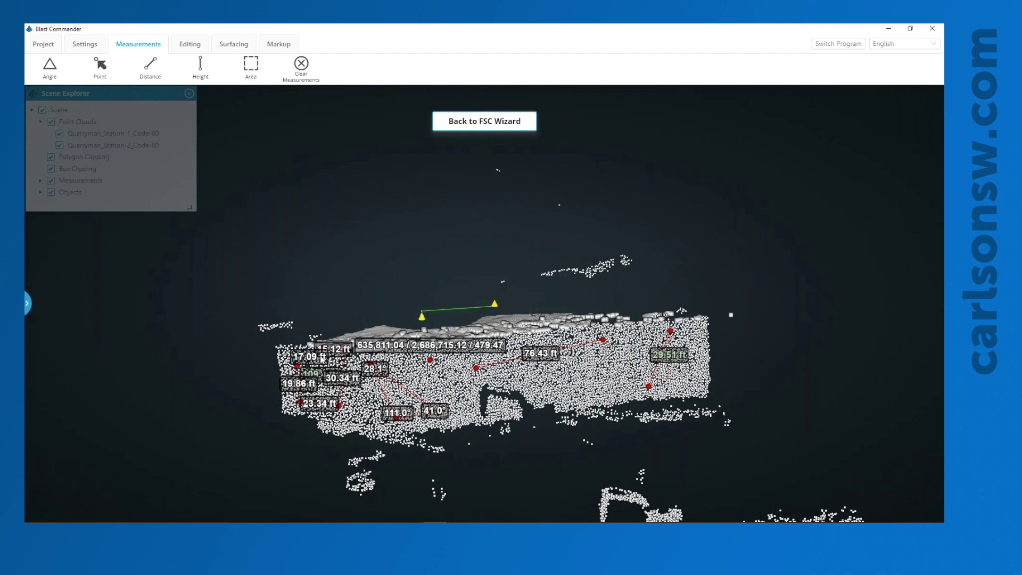
right_click(301, 420)
Step: Review the placed measurements on the face and clear them all from the scene
scroll(426, 378, "up", 3)
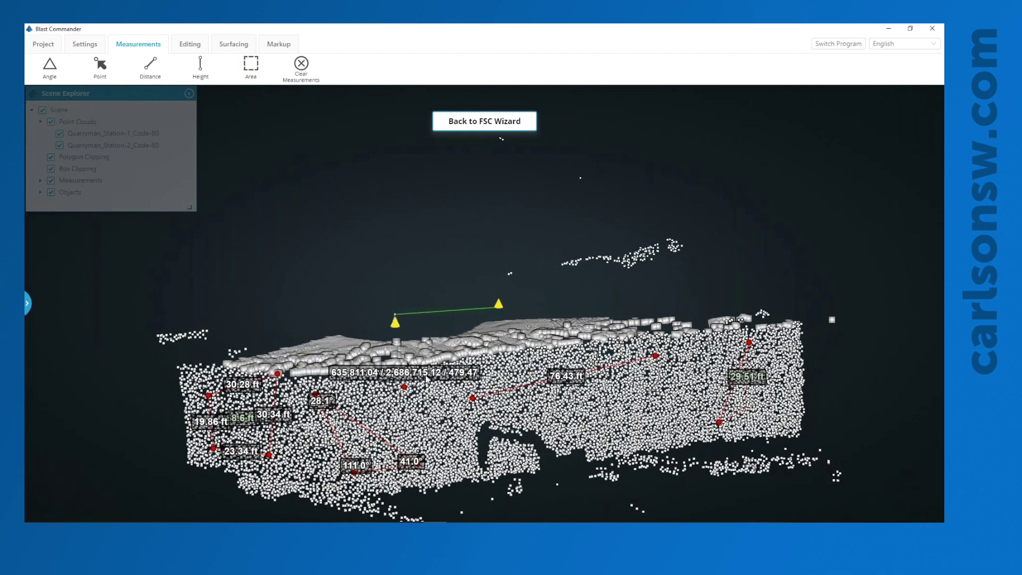
scroll(249, 296, "down", 3)
scroll(199, 456, "up", 4)
right_click_drag(253, 279, 324, 229)
scroll(298, 309, "up", 2)
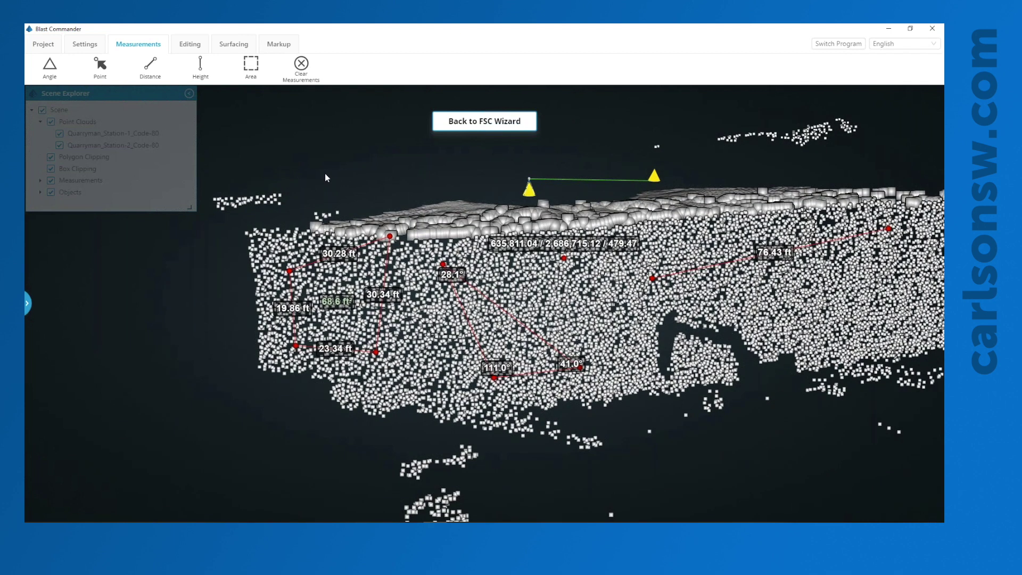
scroll(325, 177, "down", 5)
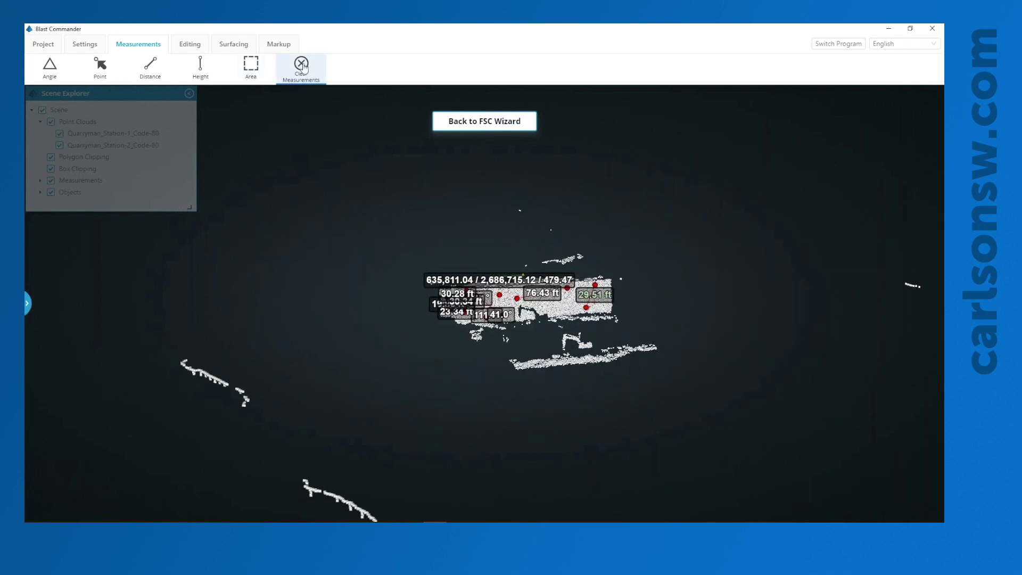
left_click(301, 65)
Step: Place a box selection around the quarry face and set the selection behavior to Highlight
left_click_drag(391, 287, 433, 302)
scroll(406, 256, "up", 5)
middle_click_drag(400, 247, 401, 274)
scroll(395, 272, "down", 6)
scroll(396, 273, "down", 5)
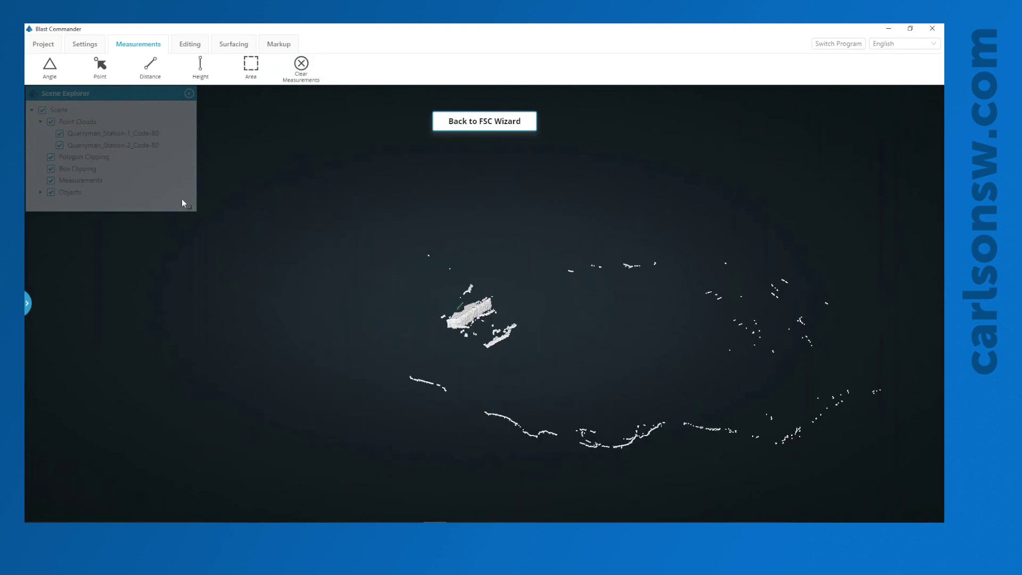
scroll(372, 262, "up", 5)
scroll(374, 296, "up", 5)
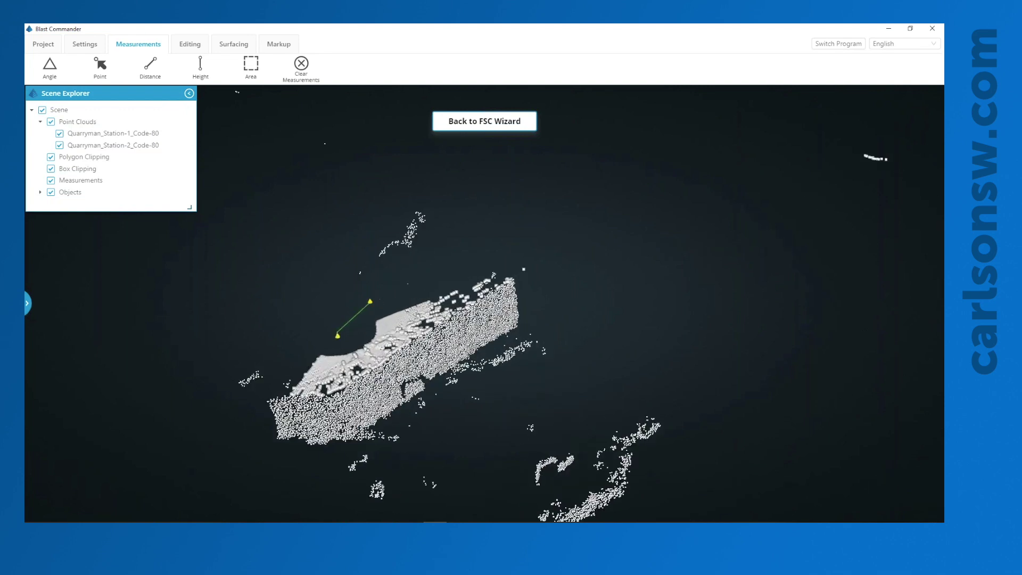
left_click(190, 43)
left_click(99, 68)
left_click(99, 71)
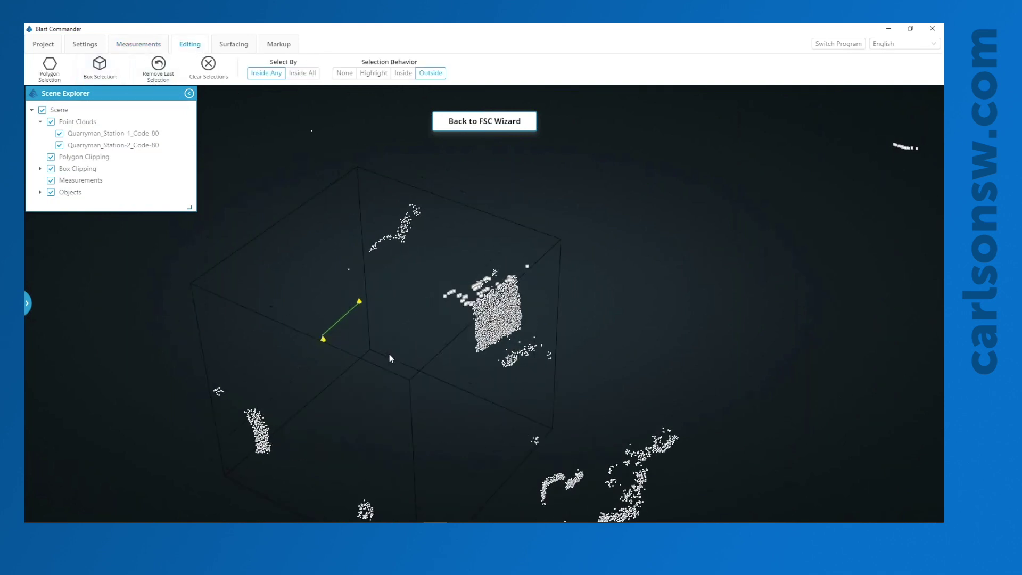
left_click(370, 78)
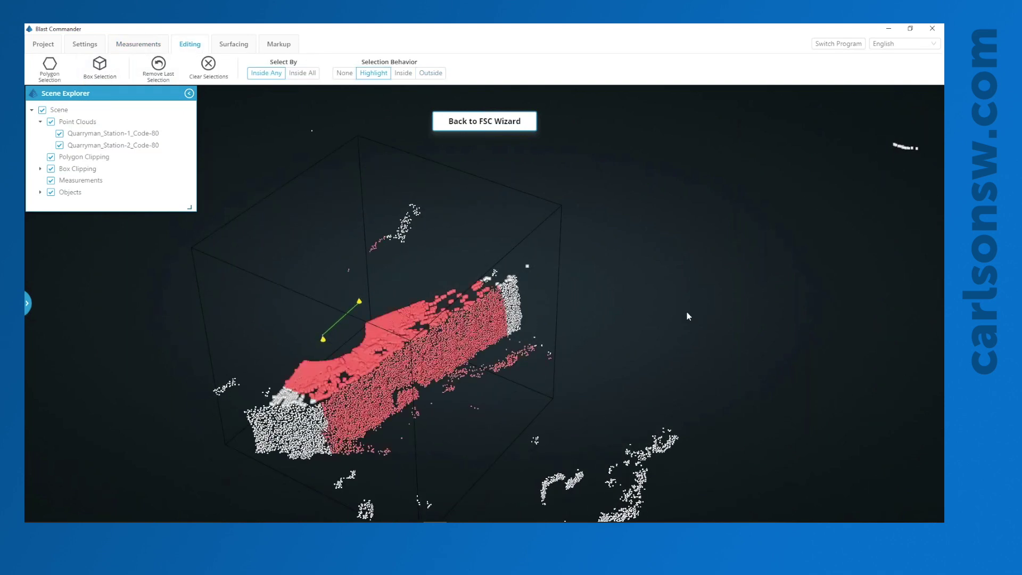
Step: Resize the selection box from a near-overhead view so it encloses the full length of the face and leaves out surrounding stray points
left_click_drag(688, 317, 760, 429)
scroll(447, 326, "down", 5)
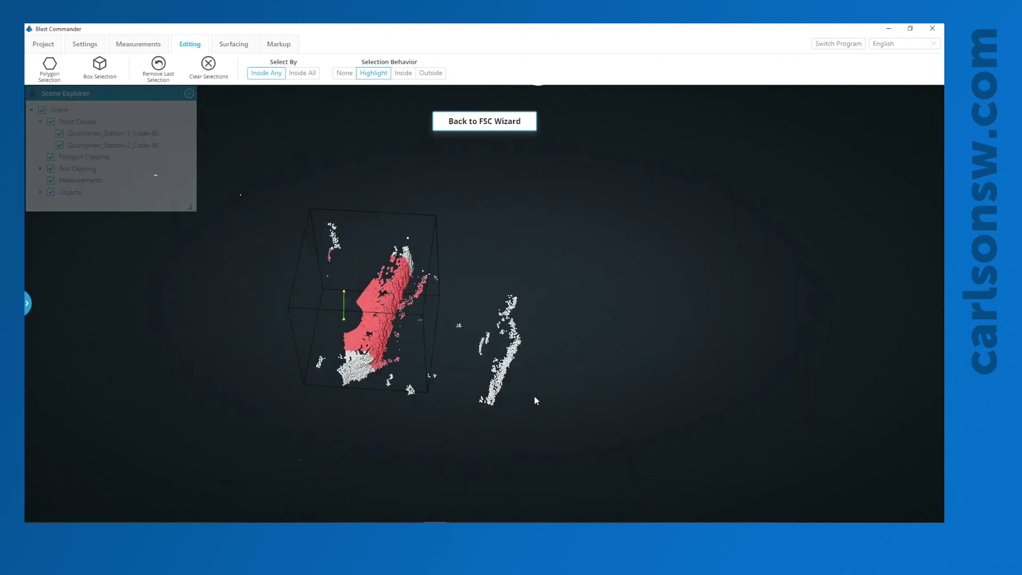
left_click(436, 325)
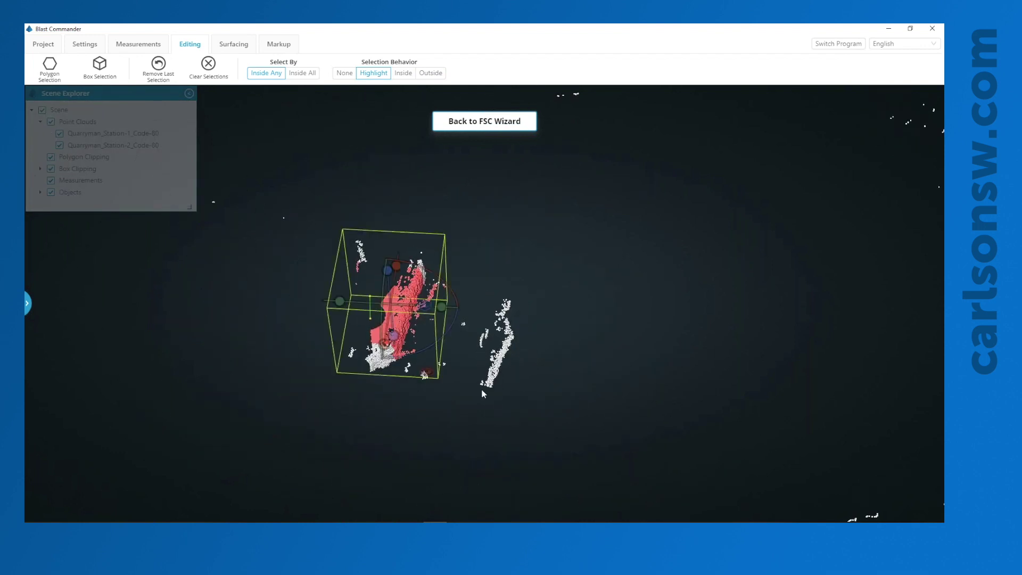
left_click_drag(481, 389, 453, 363)
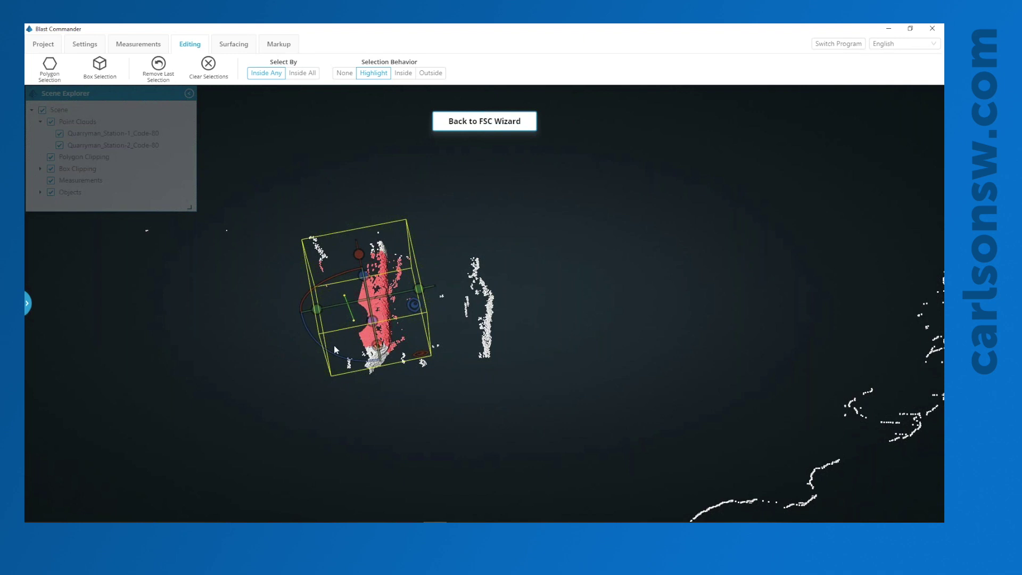
left_click_drag(335, 350, 388, 298)
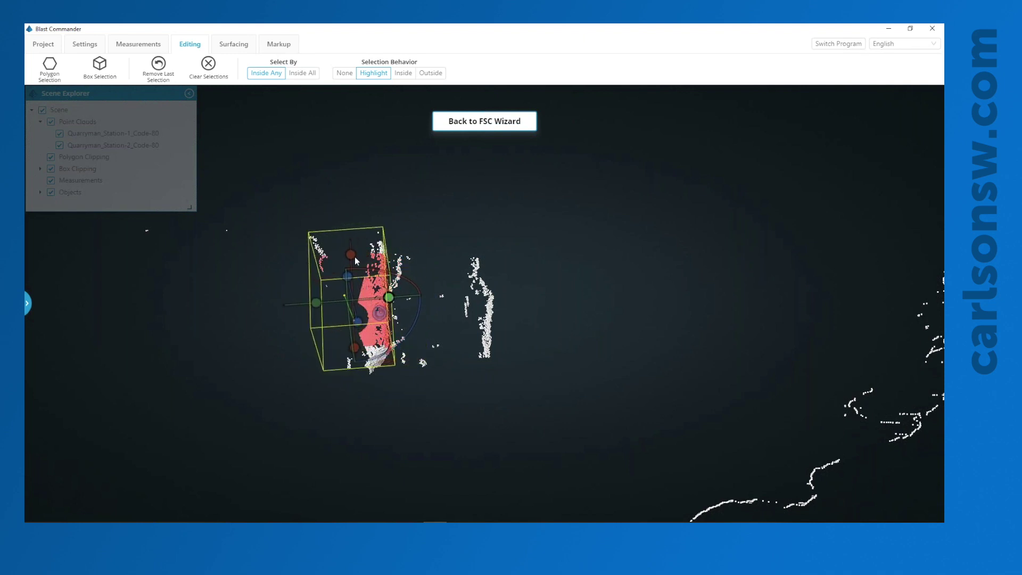
left_click_drag(351, 254, 350, 233)
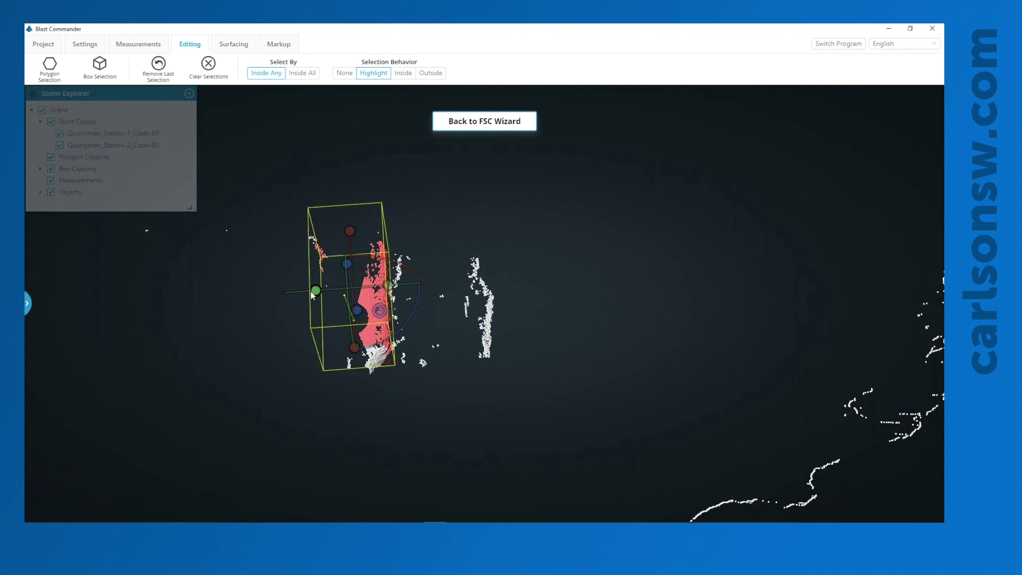
left_click_drag(313, 291, 329, 291)
left_click_drag(363, 355, 359, 369)
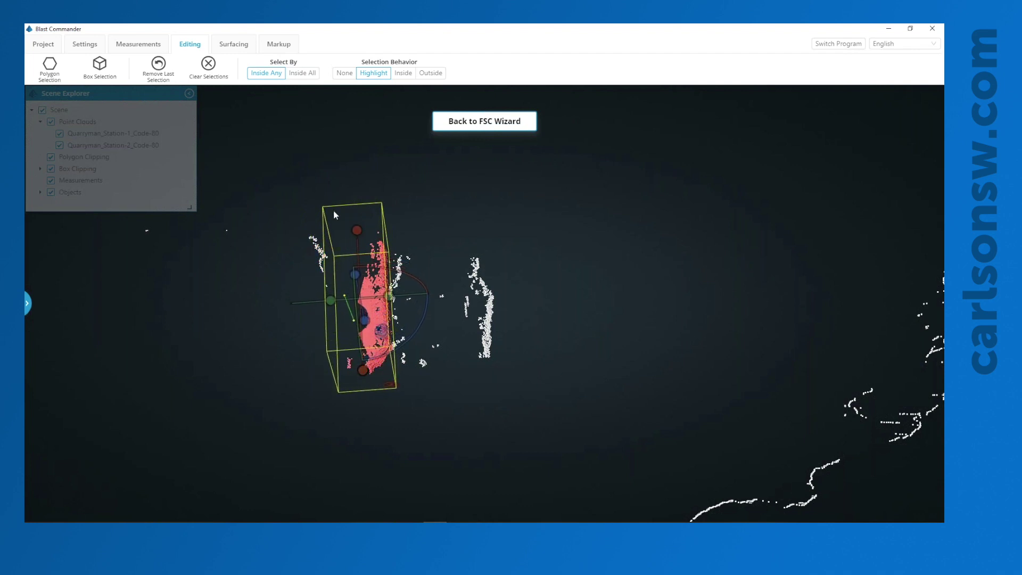
Step: Set the selection behavior to Inside so only the points within the box are displayed
left_click_drag(333, 210, 475, 226)
left_click(403, 73)
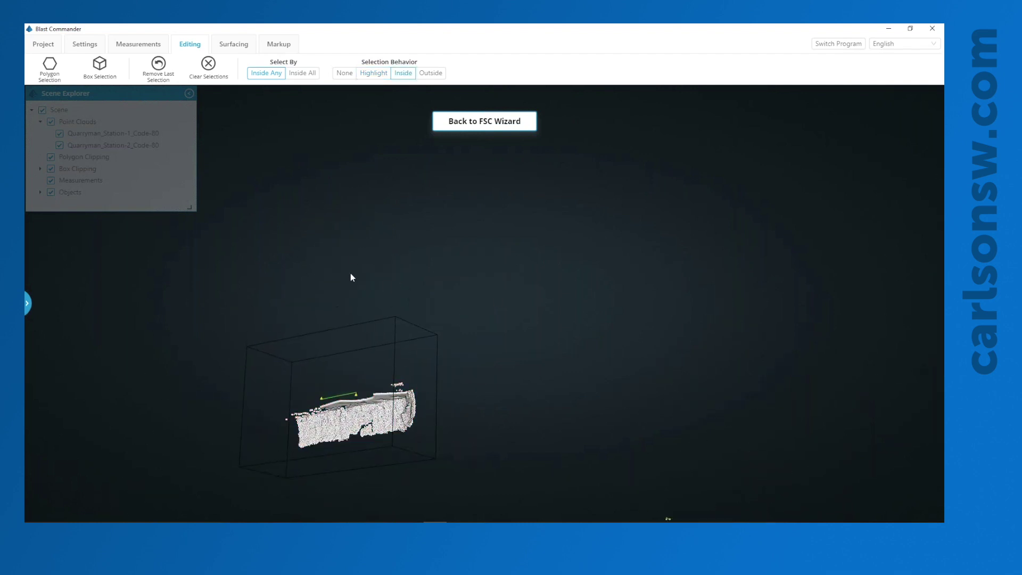
left_click_drag(350, 273, 369, 223)
Step: Orient the view squarely toward the clipped quarry face and generate a surface from that viewpoint
left_click(237, 48)
left_click_drag(361, 258, 462, 275)
scroll(462, 278, "up", 5)
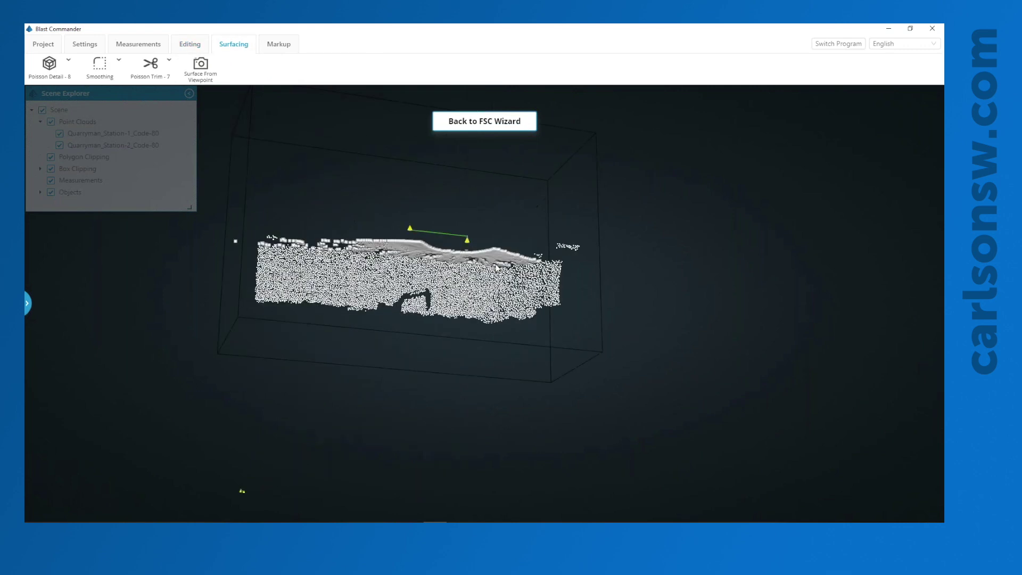
left_click(197, 66)
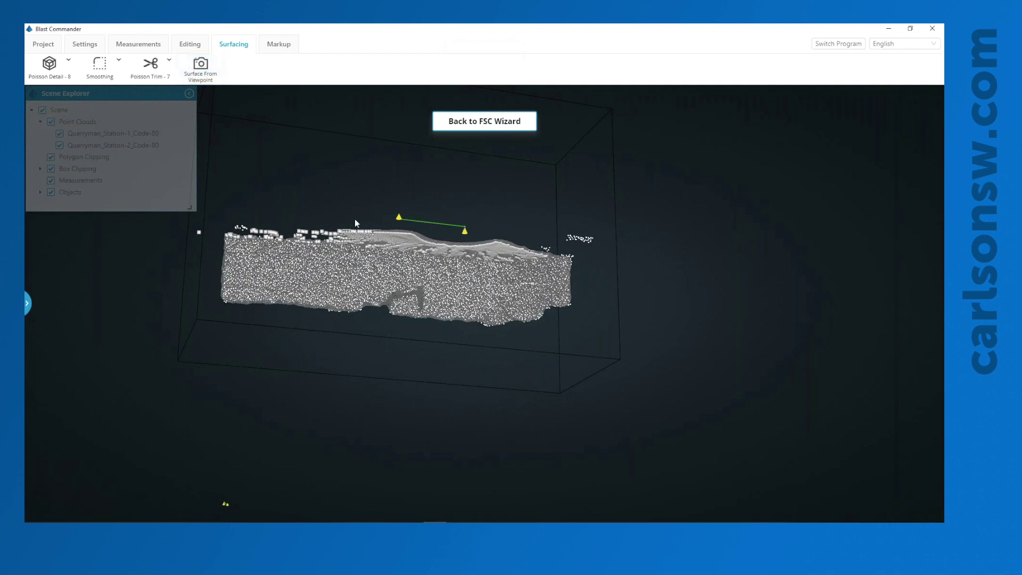
Step: Examine the generated surface from above, along the crest and the sparsely scanned end of the face
left_click_drag(356, 222, 427, 365)
scroll(422, 359, "up", 5)
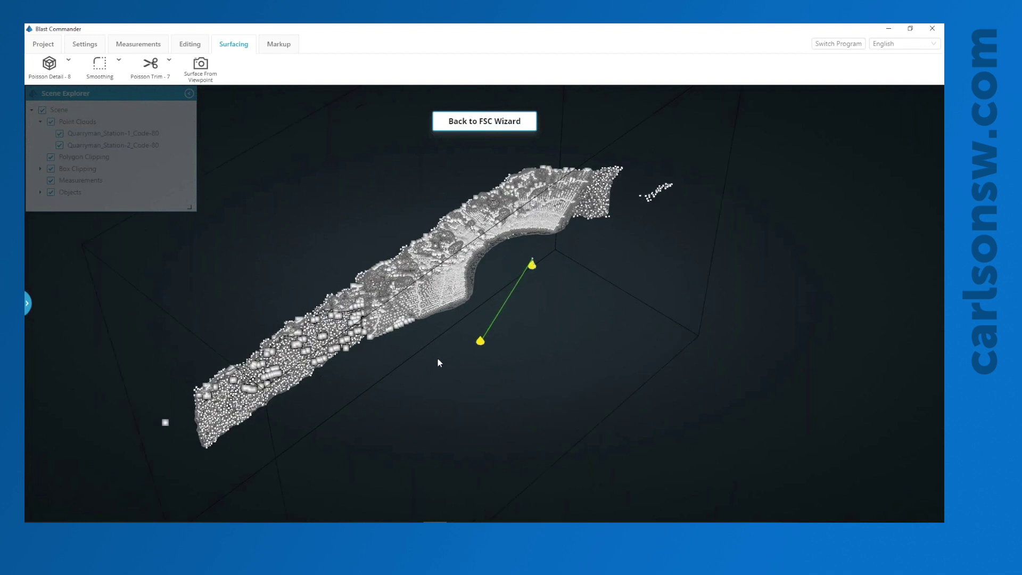
middle_click_drag(437, 359, 585, 405)
middle_click_drag(425, 457, 488, 333)
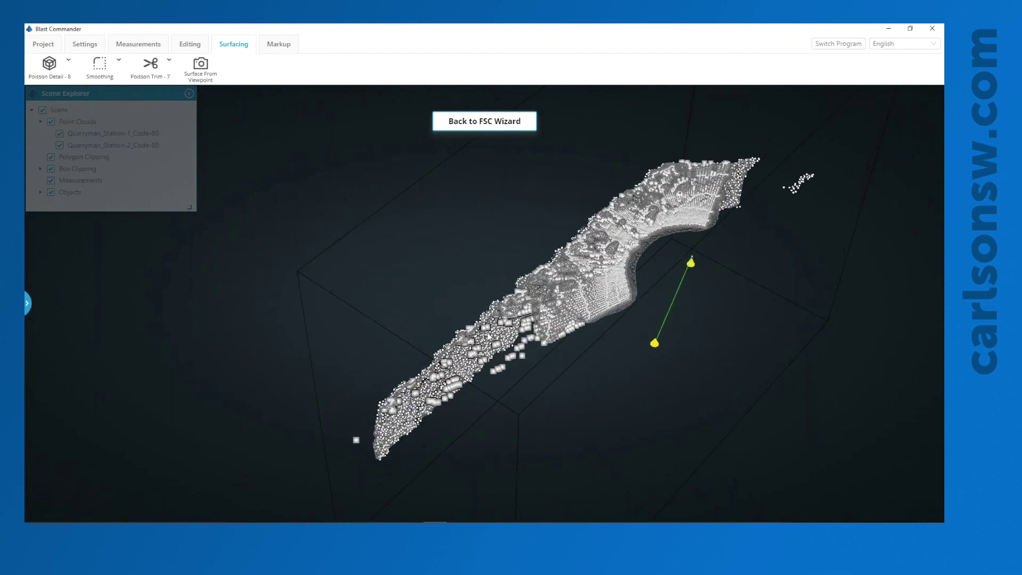
left_click_drag(487, 336, 525, 313)
scroll(718, 175, "up", 4)
left_click_drag(719, 176, 704, 177)
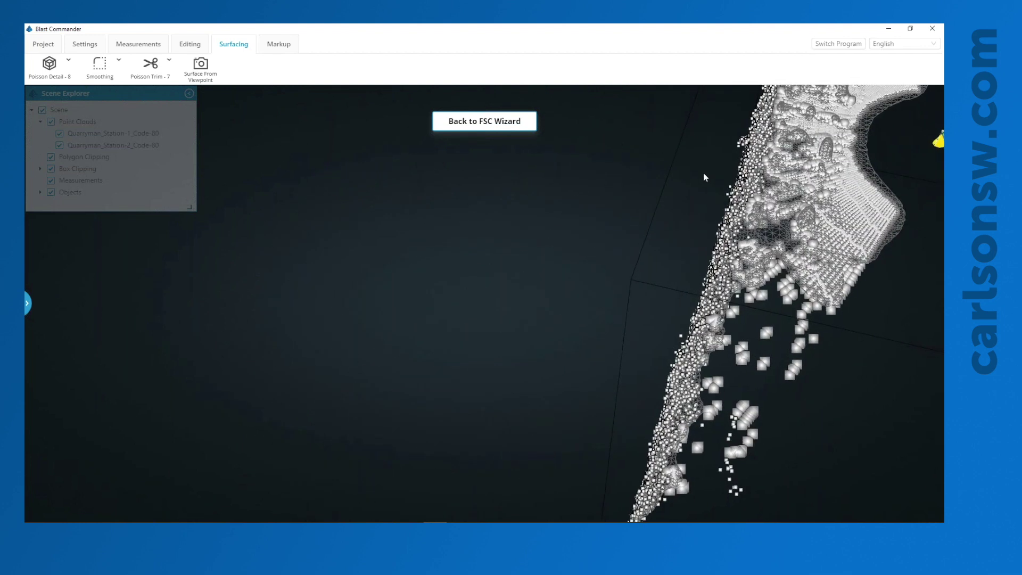
middle_click_drag(703, 177, 691, 179)
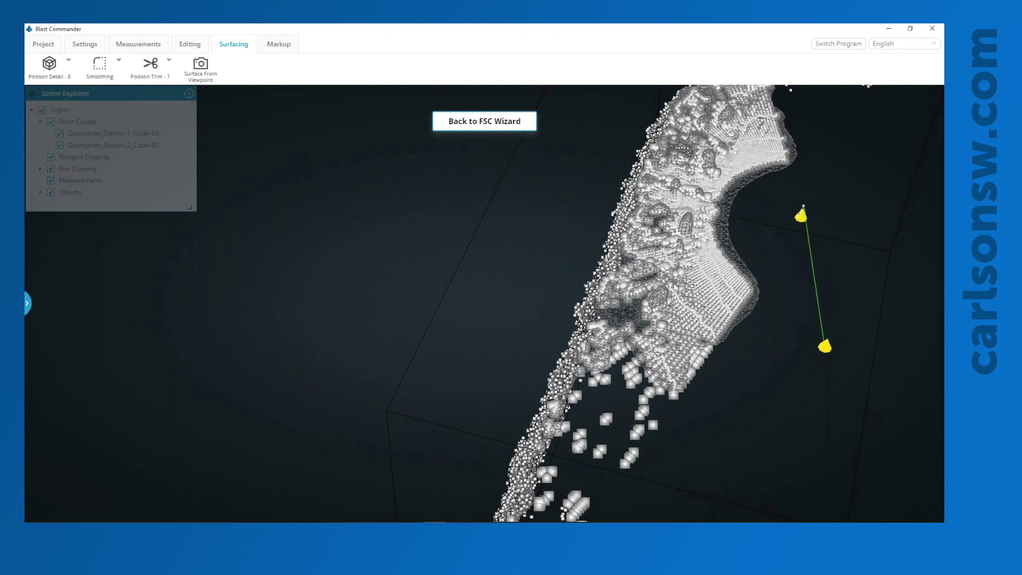
Step: Set the Poisson Trim to 4.21 so the surface mesh extends further beyond the scanned face points
mouse_move(673, 274)
left_mouse_down()
mouse_move(676, 250)
mouse_move(674, 280)
left_mouse_up()
scroll(675, 264, "down", 4)
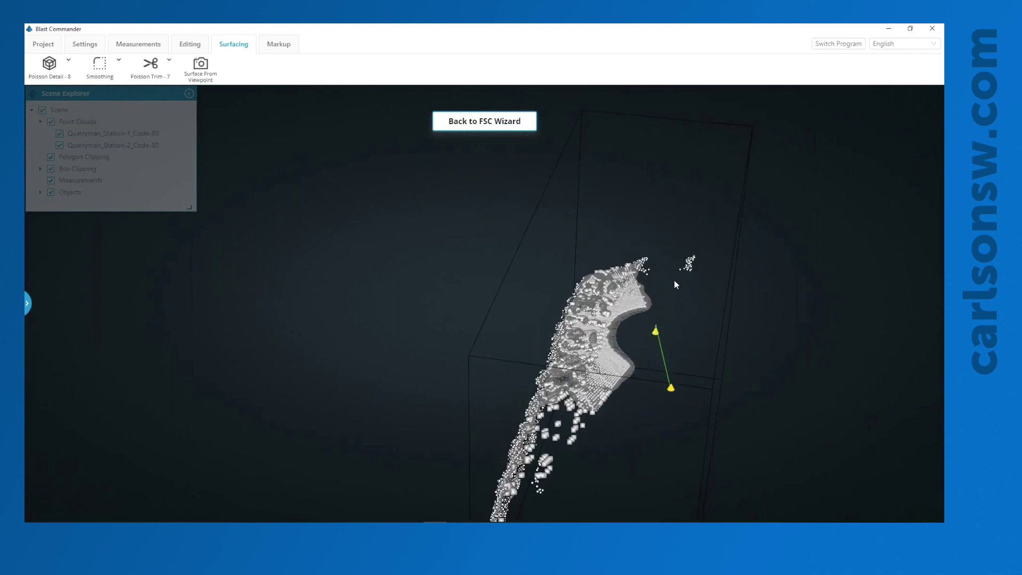
left_click(150, 65)
left_click_drag(231, 118, 196, 119)
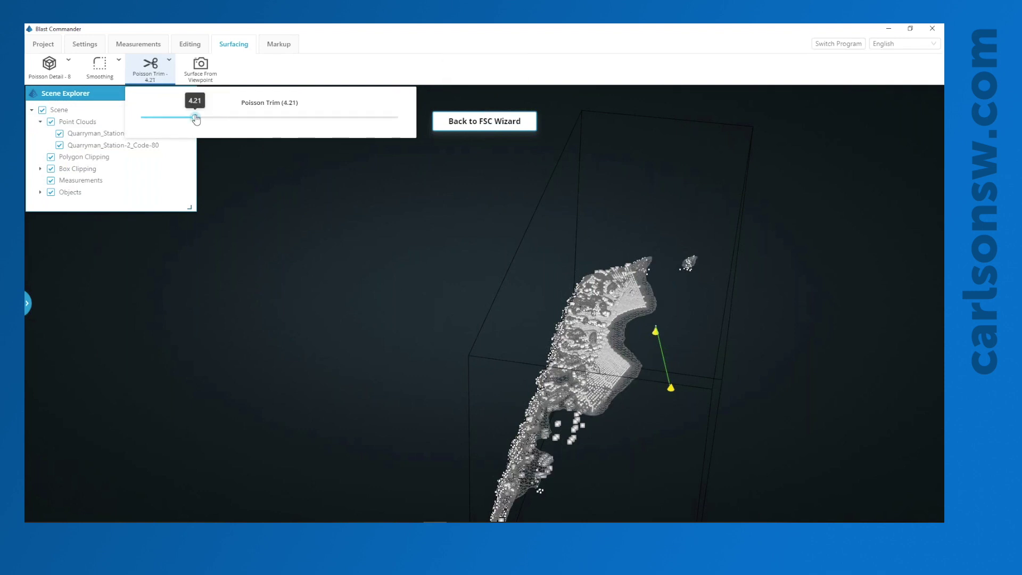
Step: Examine the re-trimmed surface from the front and side, along the crest, the ends and the toe of the face
left_click_drag(282, 215, 738, 226)
scroll(737, 226, "up", 5)
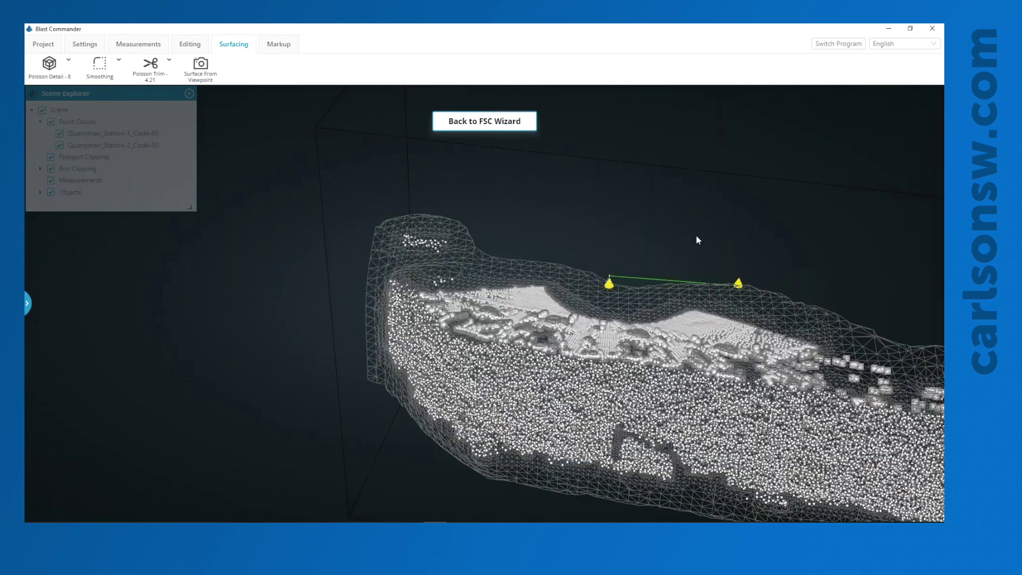
left_click_drag(660, 285, 777, 301)
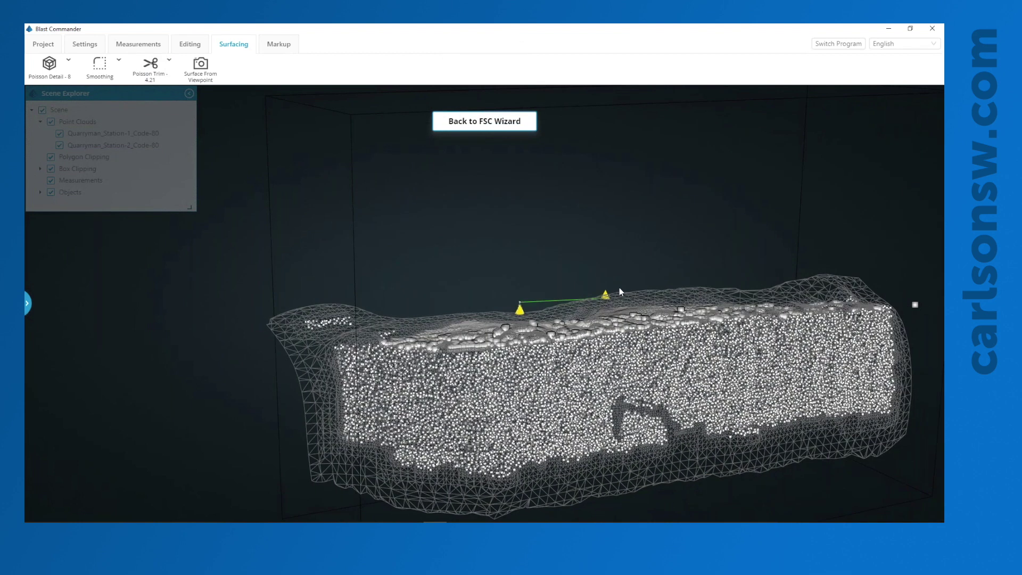
left_click_drag(618, 288, 655, 242)
left_click_drag(675, 224, 703, 187)
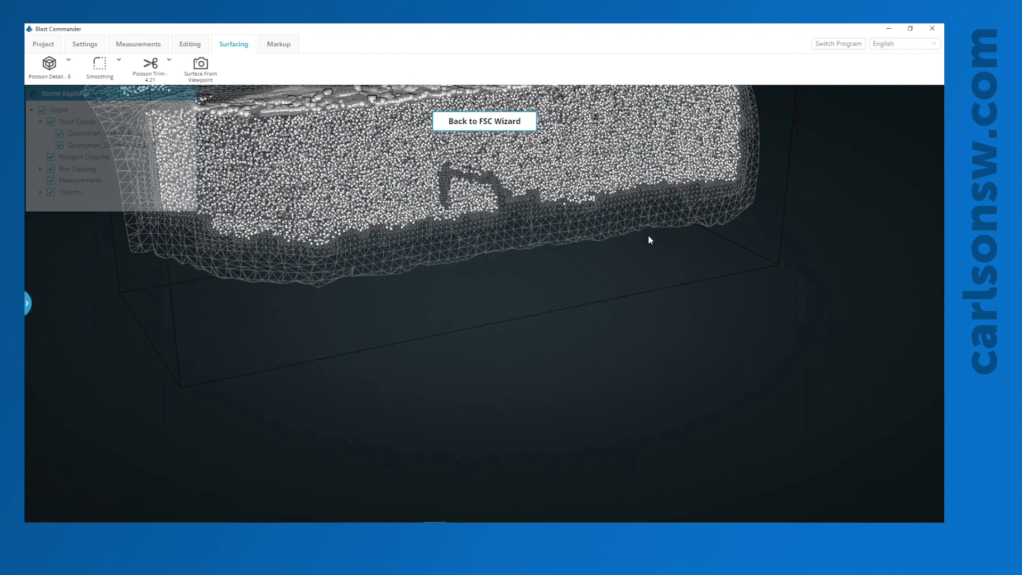
left_click_drag(251, 295, 382, 281)
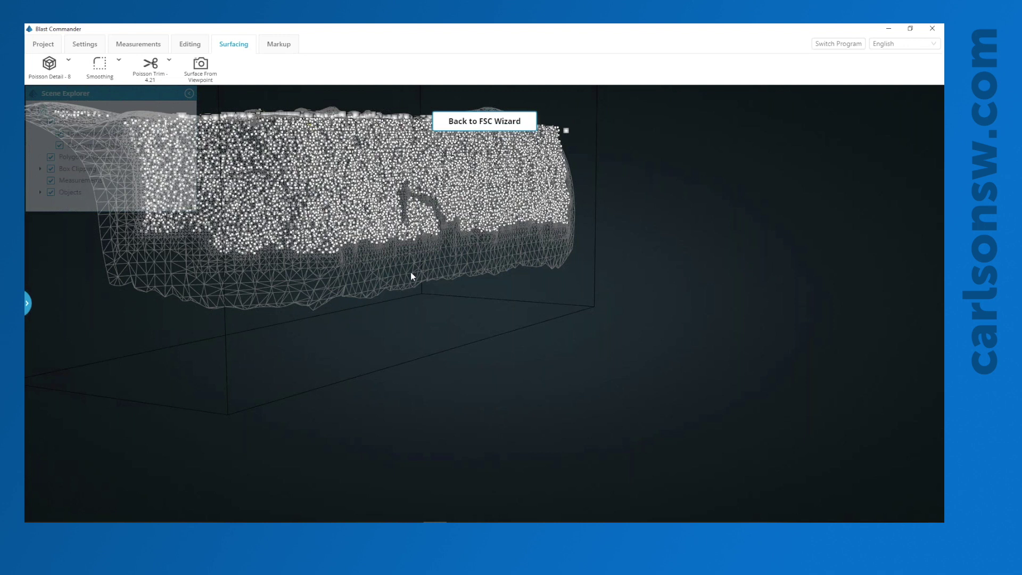
Step: Return to the FSC Wizard, advance from Make Surface to the Send to Blast Commander stage, and close the wizard
left_click(484, 121)
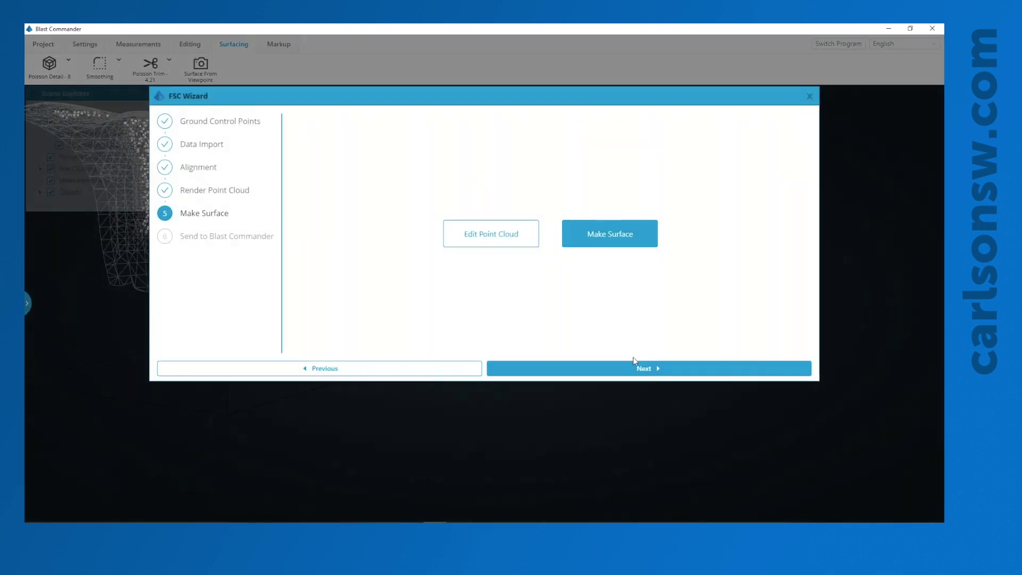
left_click(634, 365)
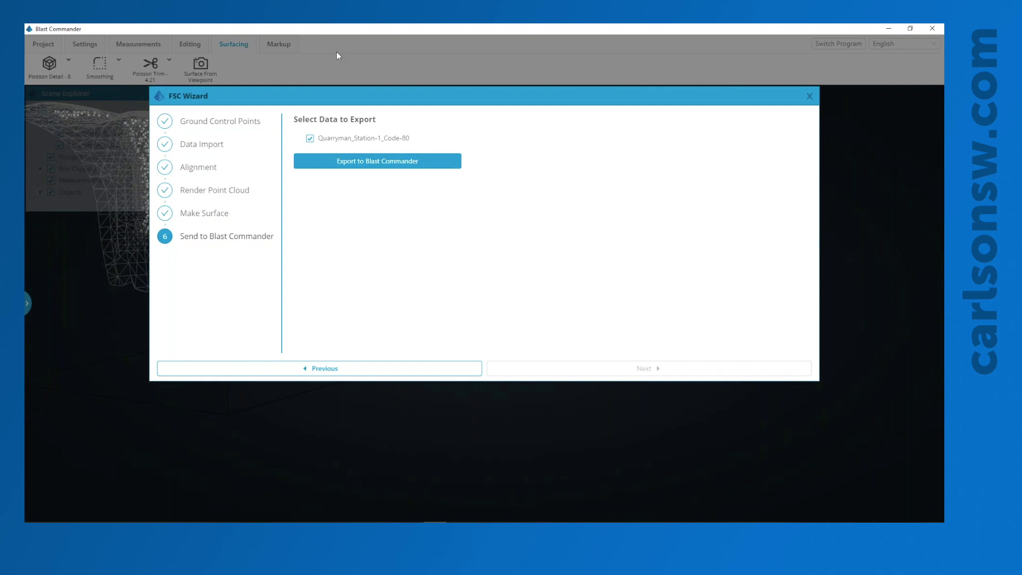
left_click(809, 97)
left_click_drag(305, 193, 381, 200)
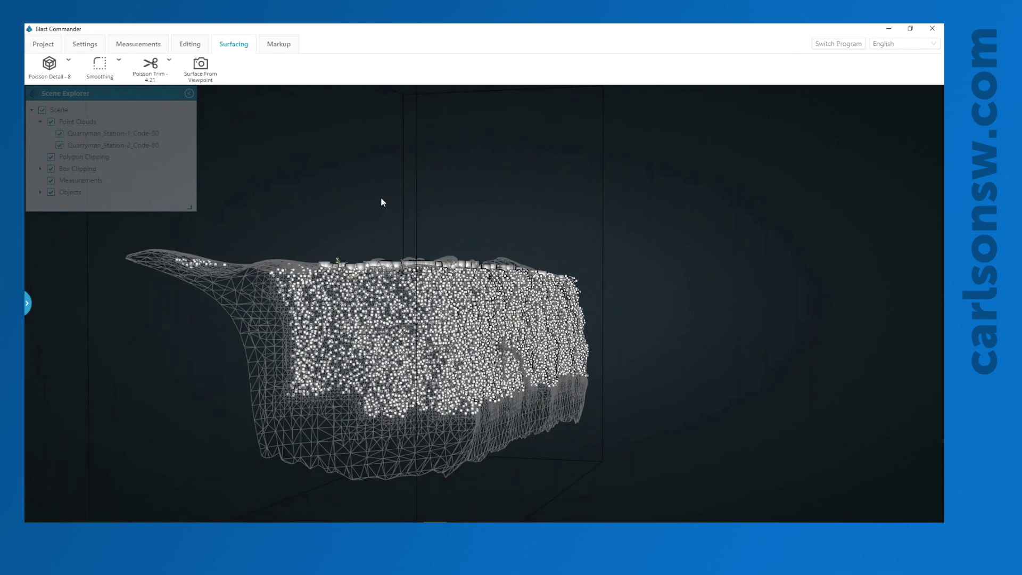